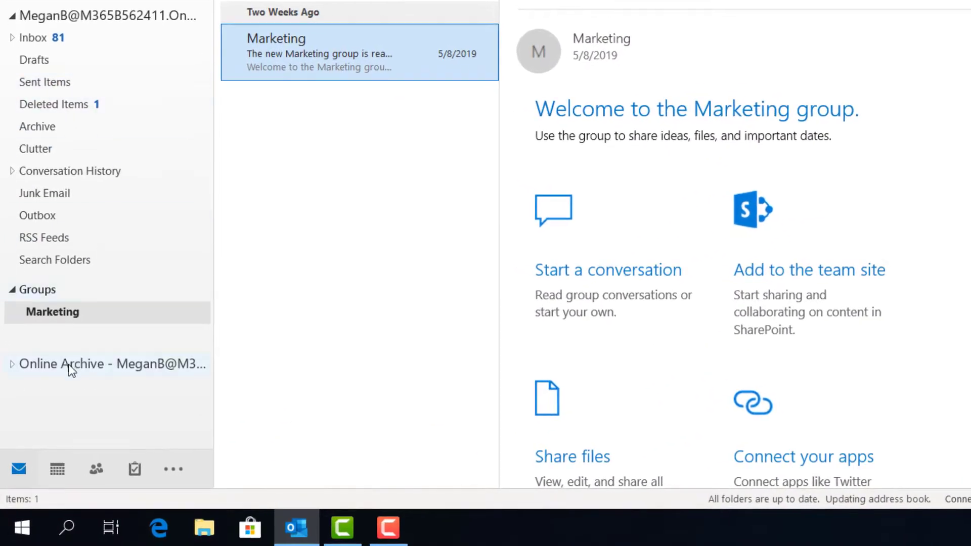
Step: Expand the Online Archive folders, then switch to the Inbox and scroll its 83 messages
click(14, 363)
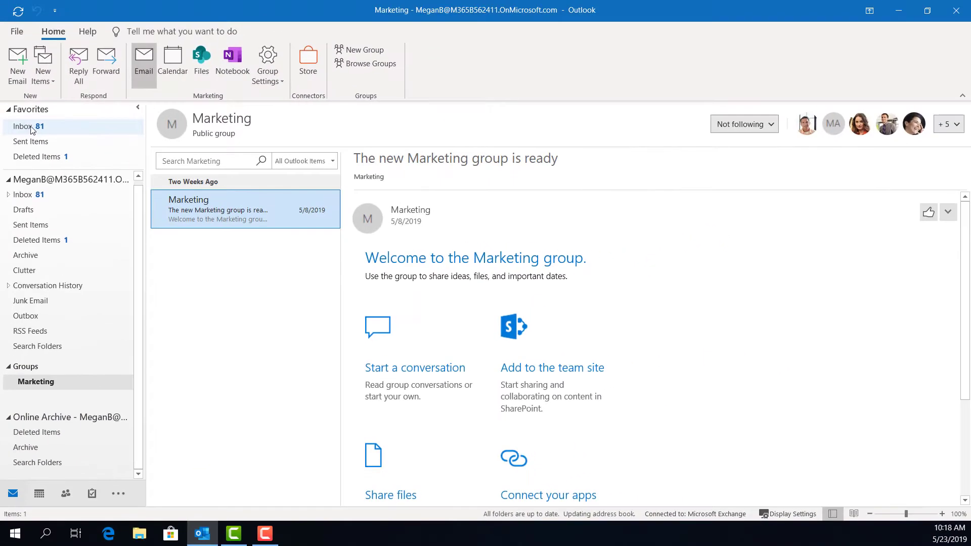
click(69, 129)
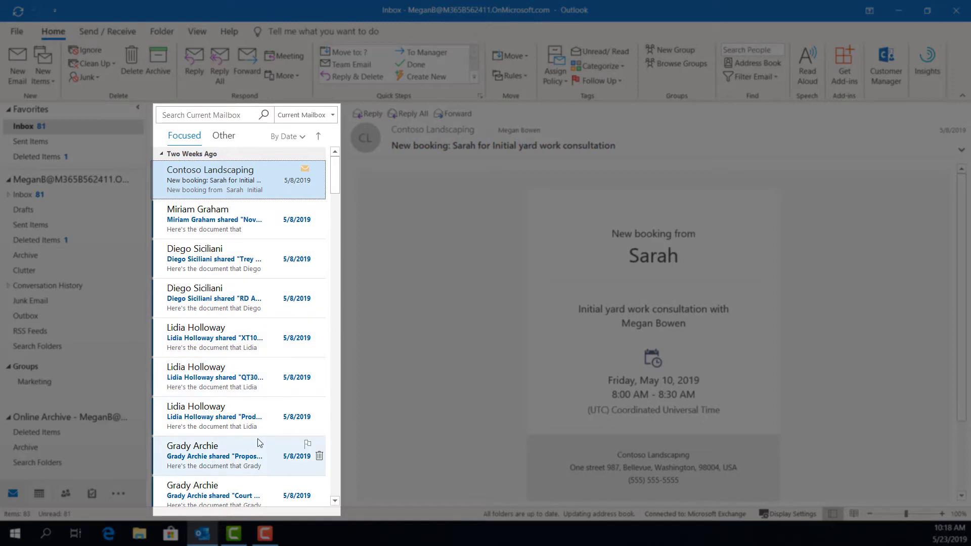
scroll(257, 439, down, 5)
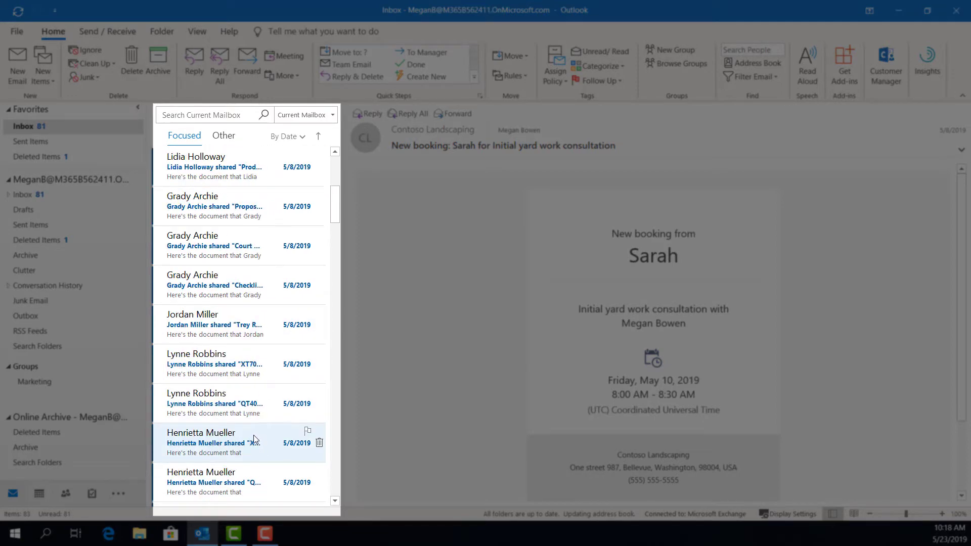
scroll(256, 438, up, 6)
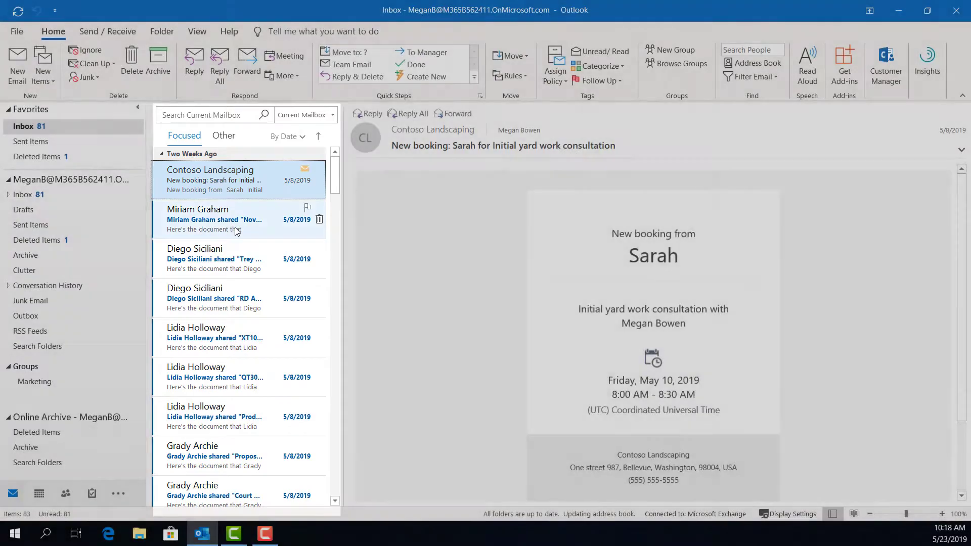
Step: Browse several shared-document messages, check the Other tab, and return to read RD And Engineering Costs Q2
click(234, 227)
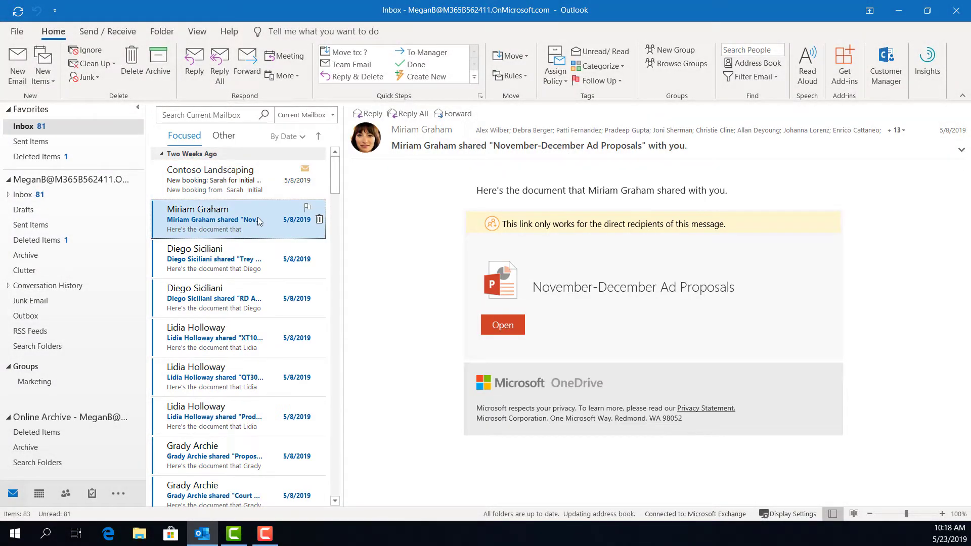
click(254, 263)
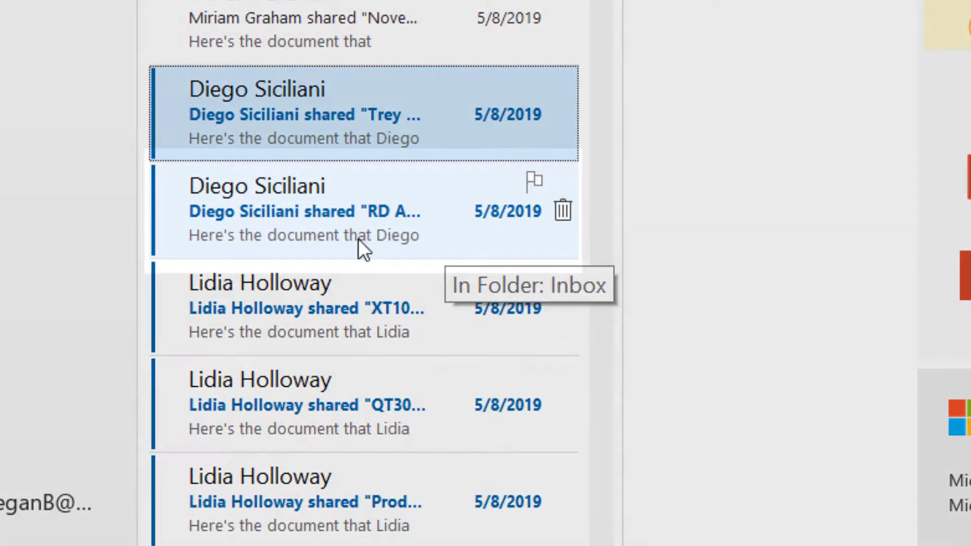
click(357, 239)
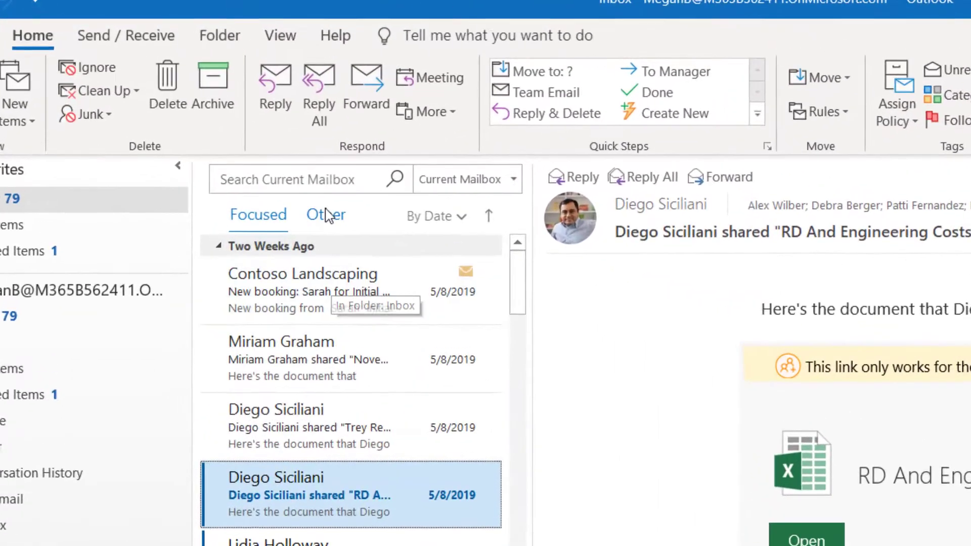
click(224, 136)
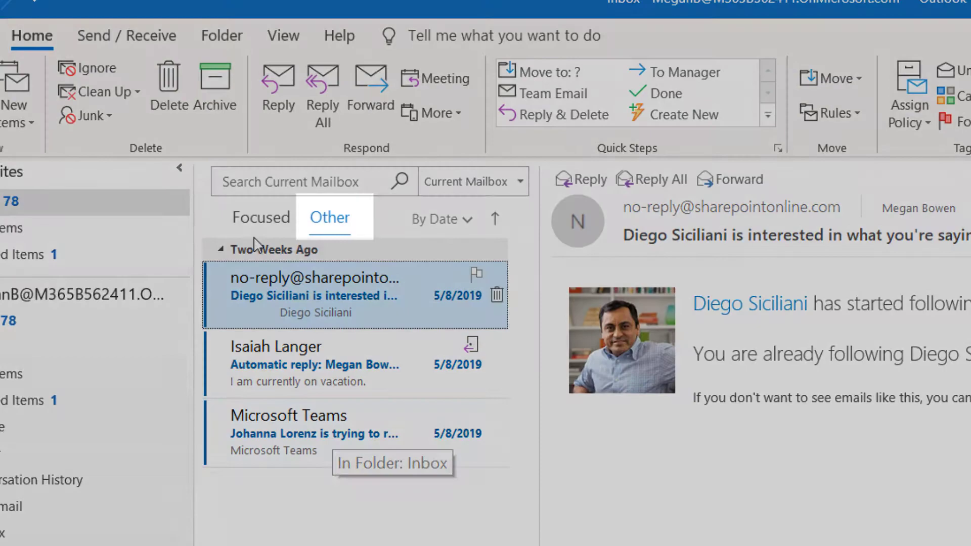
click(258, 221)
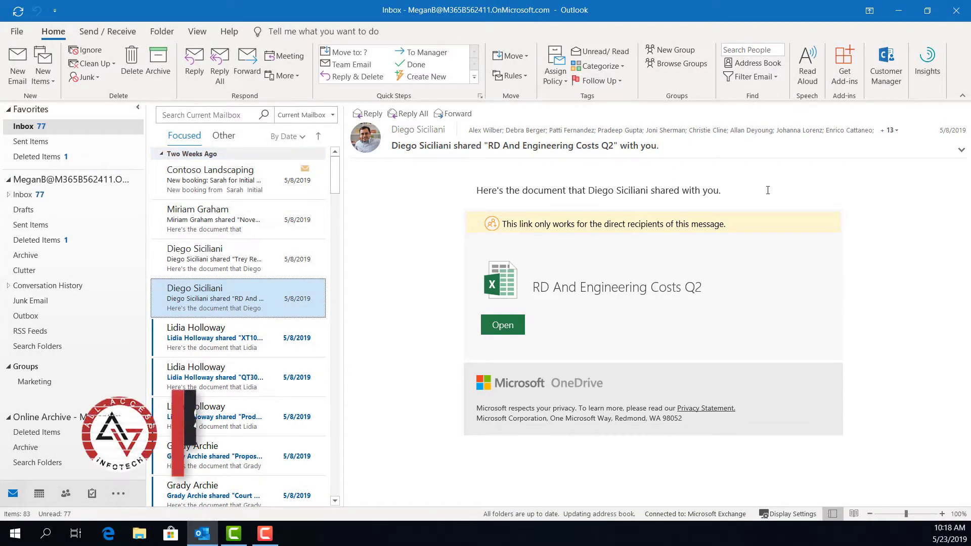
click(508, 332)
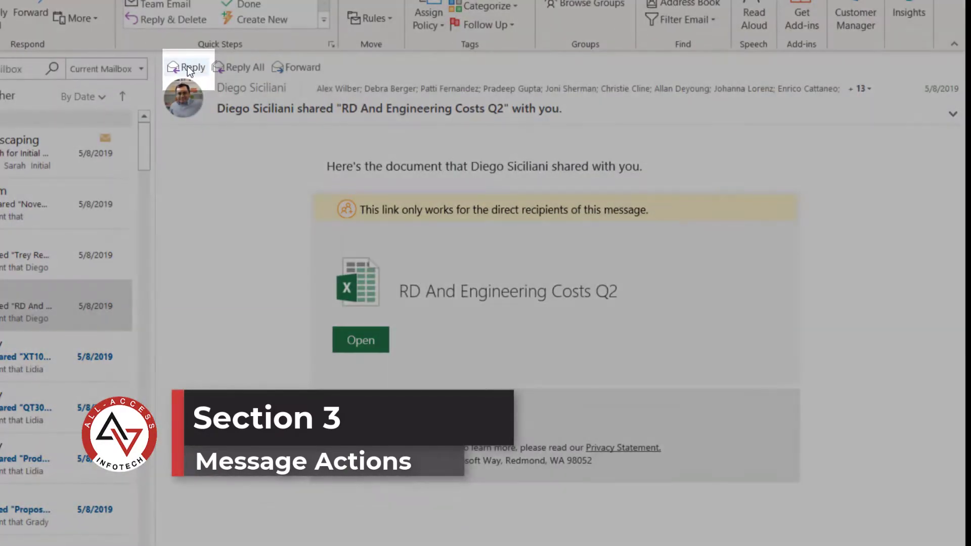
Step: Reply to the sender with 'I am reply' and send it
click(187, 67)
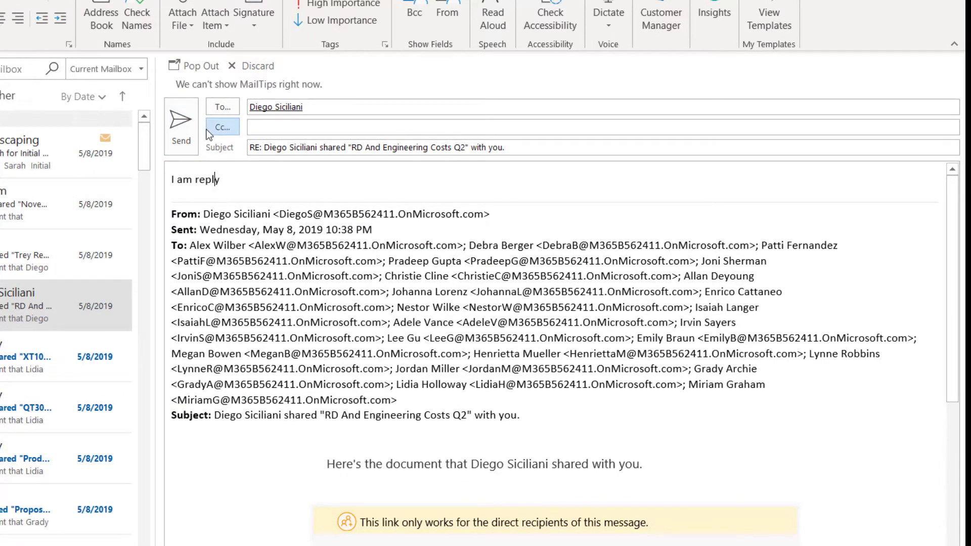
text(I am reply)
click(181, 130)
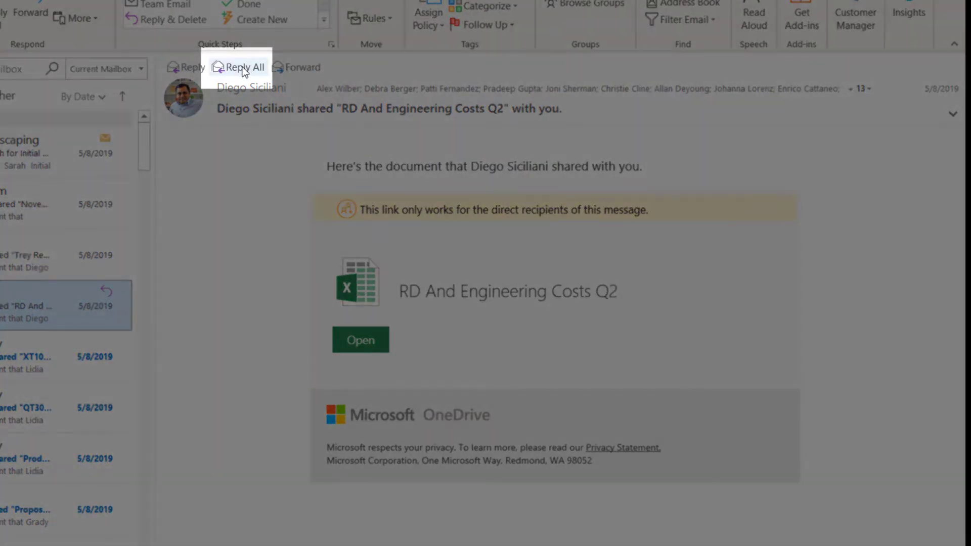
Step: Forward the RD And Engineering Costs Q2 message to a recent contact
click(243, 67)
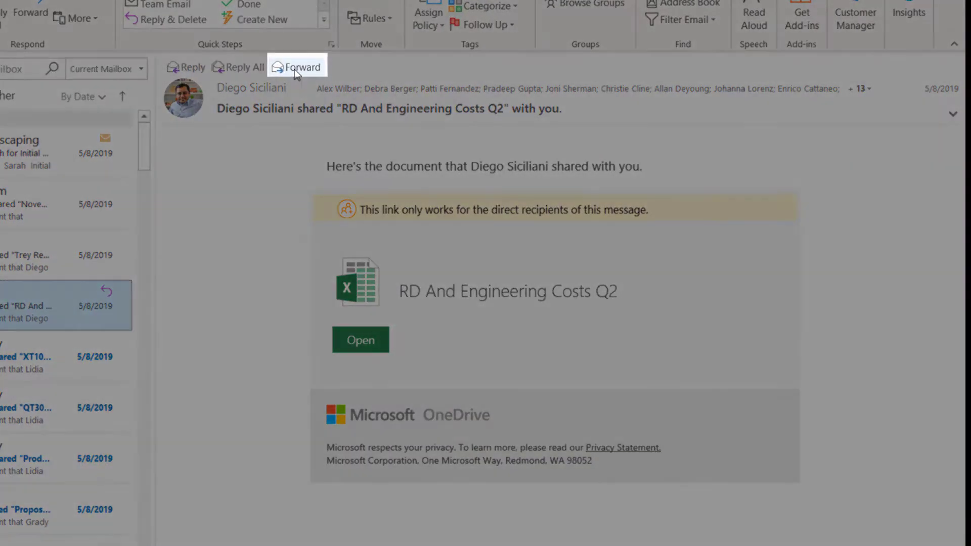
click(294, 68)
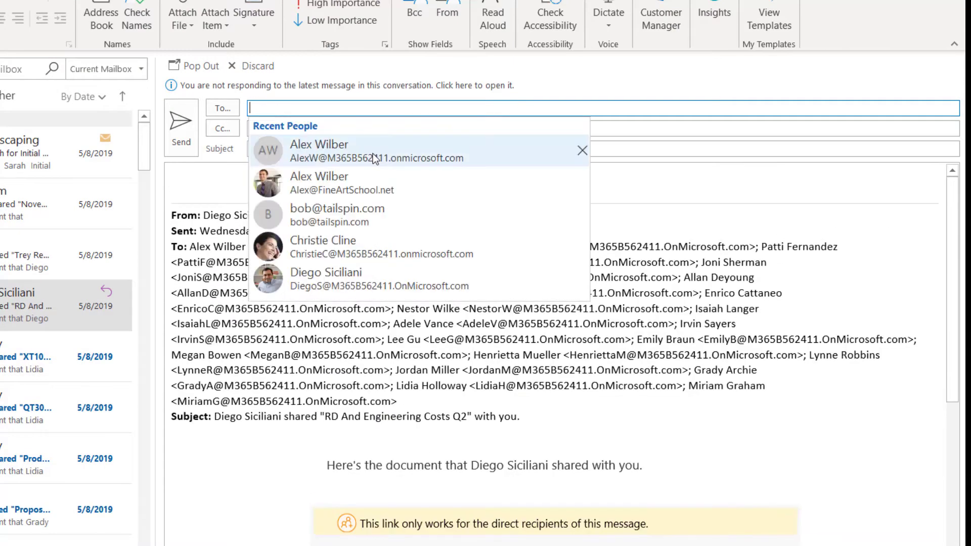
click(293, 150)
click(196, 162)
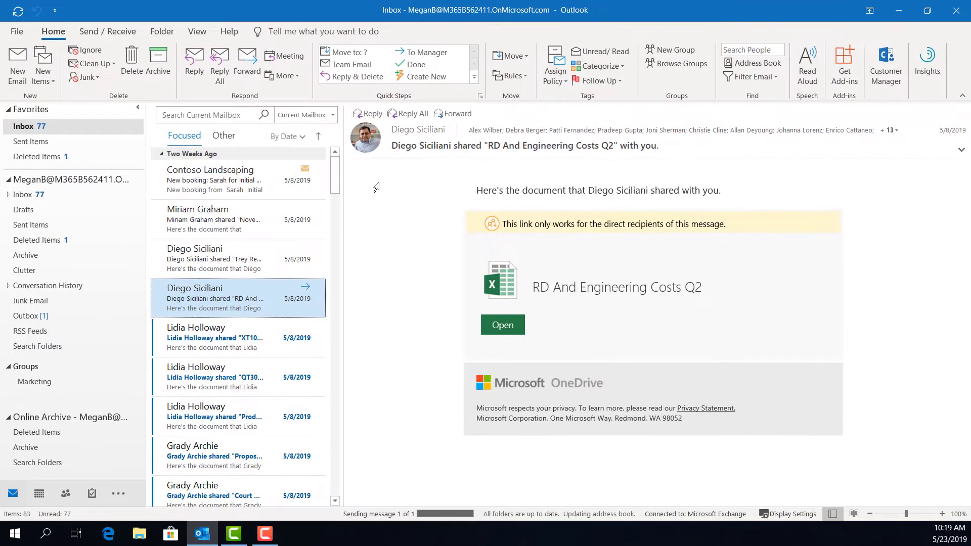
Step: Check Sent Items, then return to the Inbox
click(47, 226)
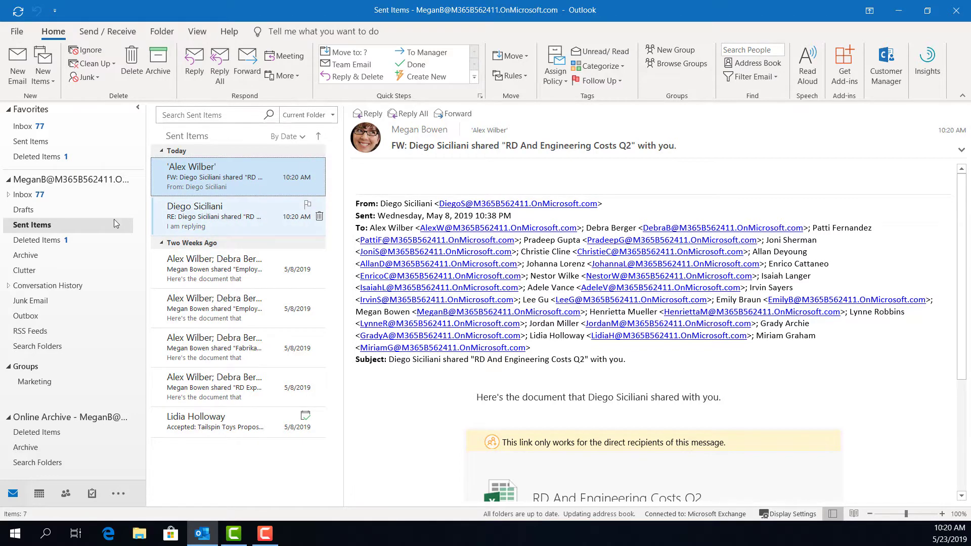
click(28, 126)
click(202, 34)
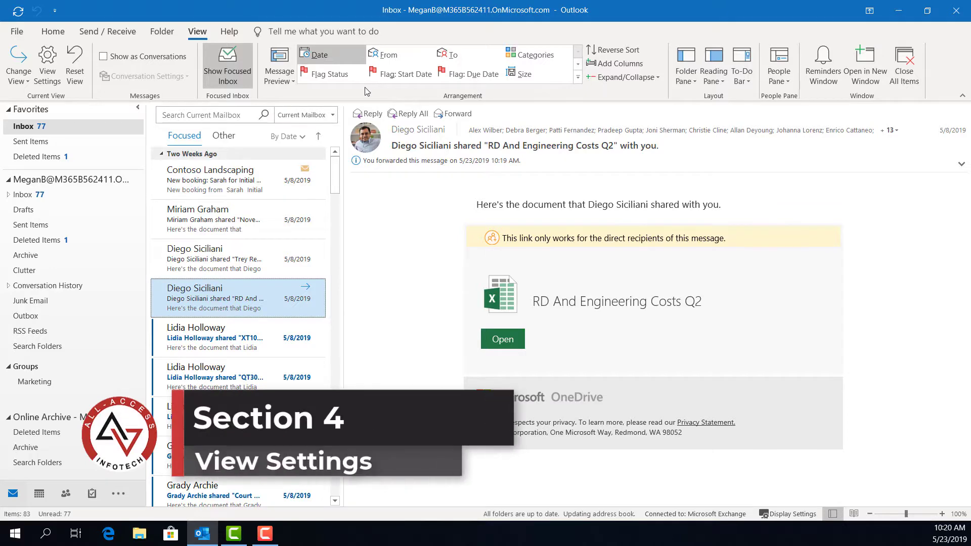
Step: Arrange the Inbox by From and collapse four sender groups
click(387, 55)
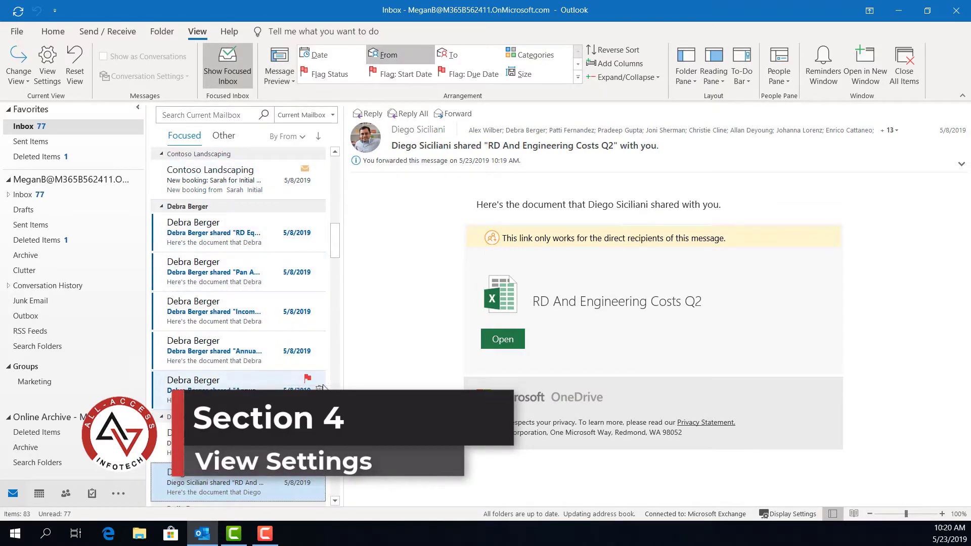
scroll(282, 442, down, 3)
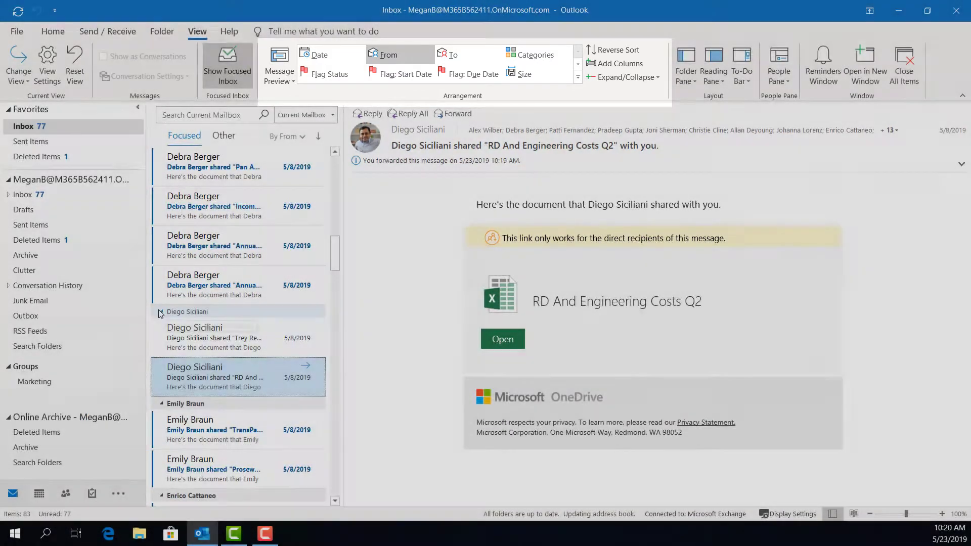
click(162, 312)
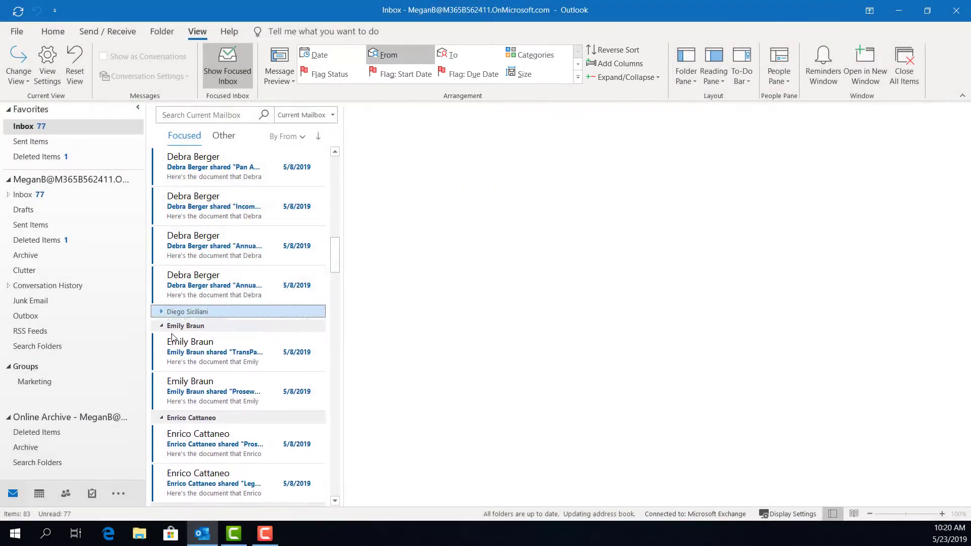
click(161, 324)
click(161, 337)
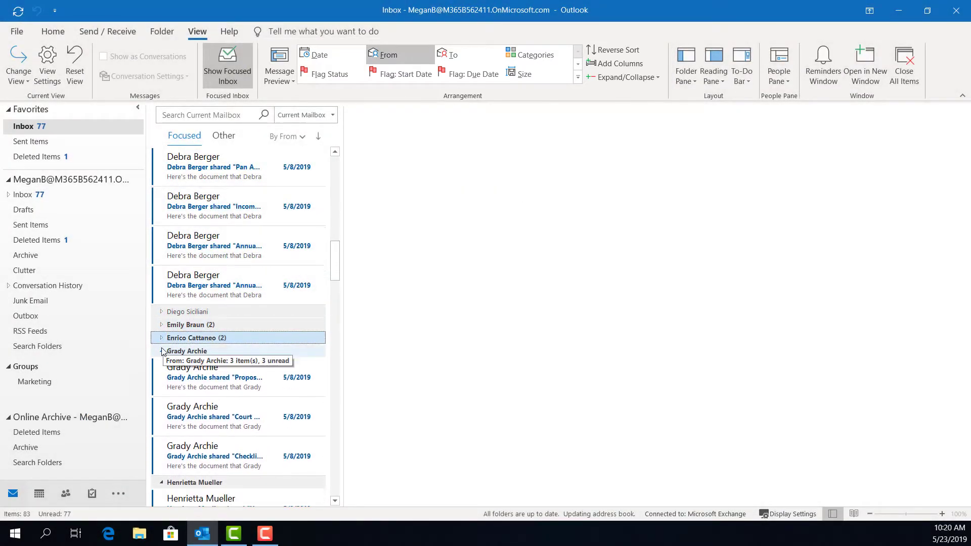
click(162, 351)
scroll(232, 283, up, 7)
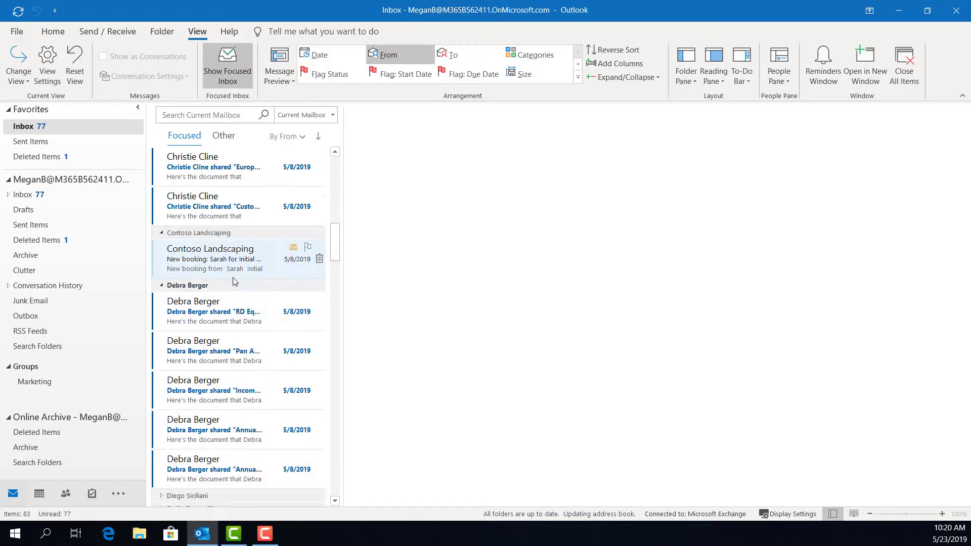
scroll(234, 282, up, 2)
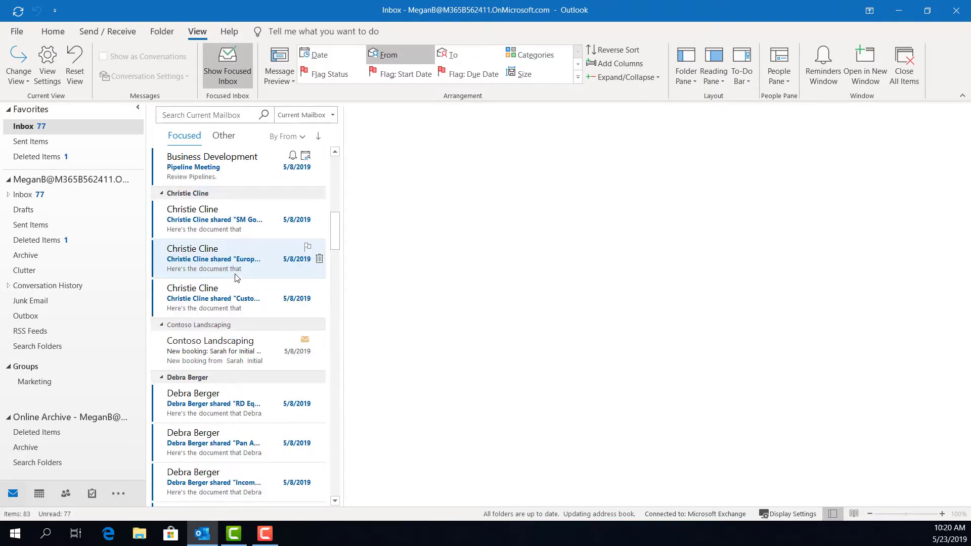
Step: Regroup the Inbox by To, then Categories, and finally Flag Status
click(447, 56)
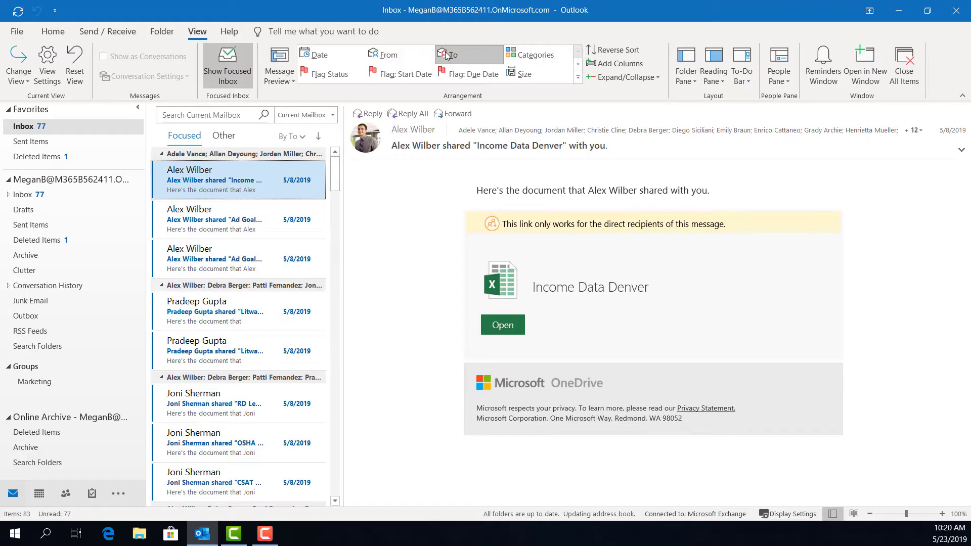
click(526, 55)
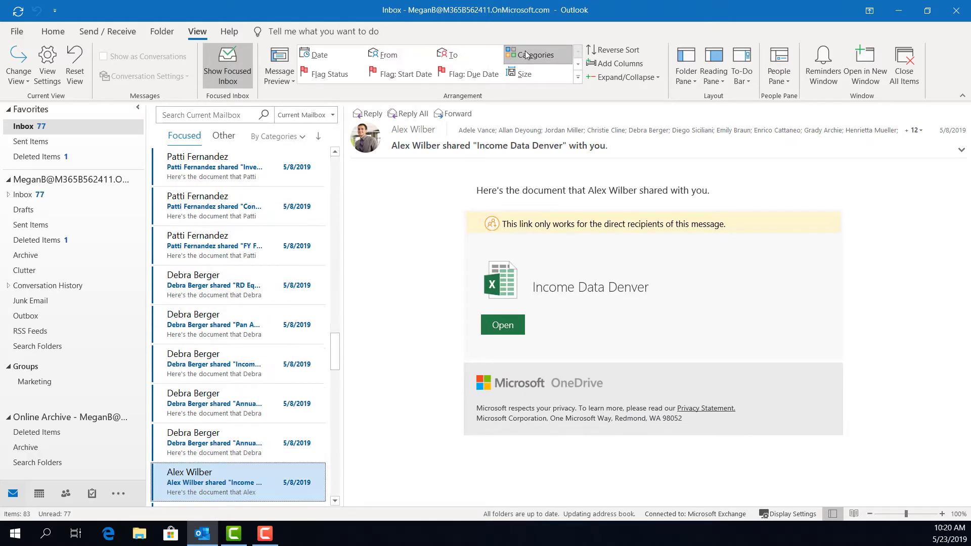
scroll(206, 268, up, 12)
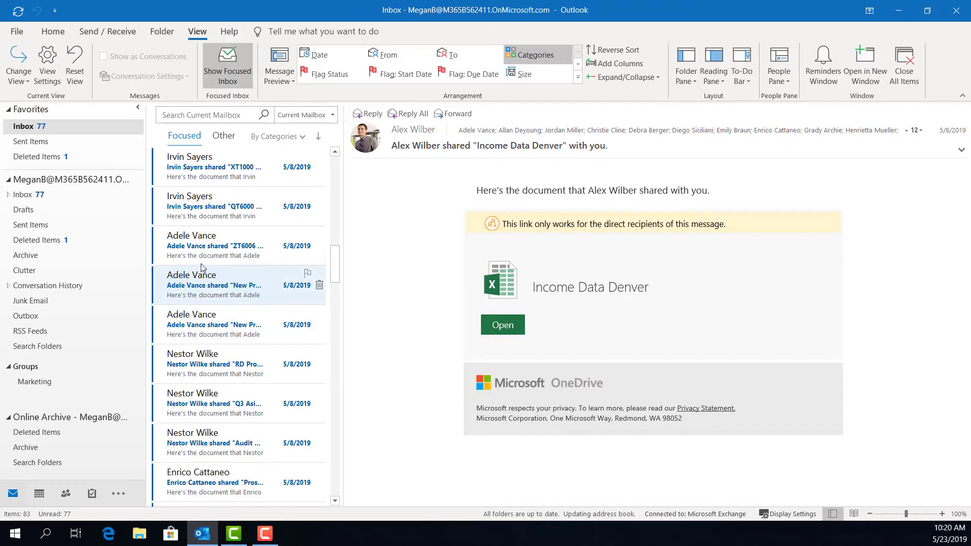
scroll(206, 266, up, 5)
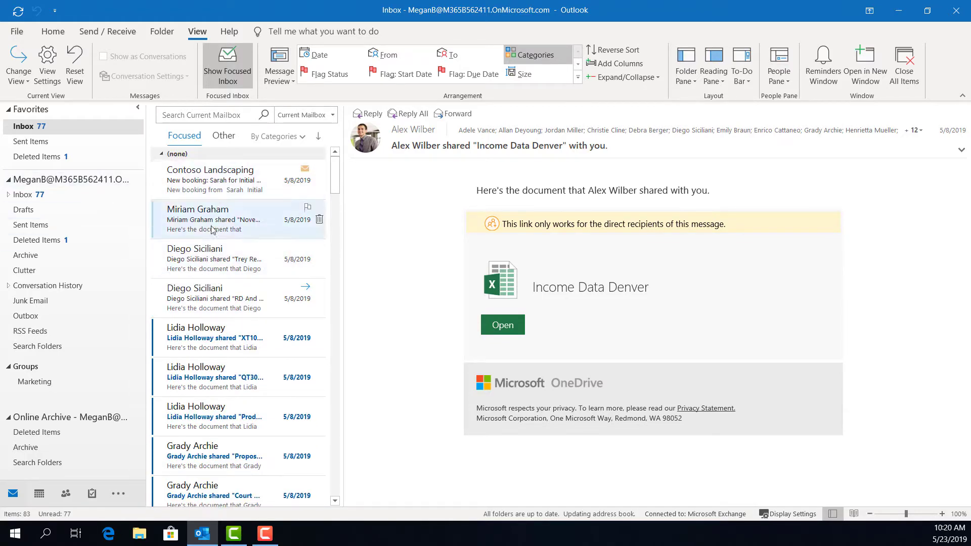
click(331, 75)
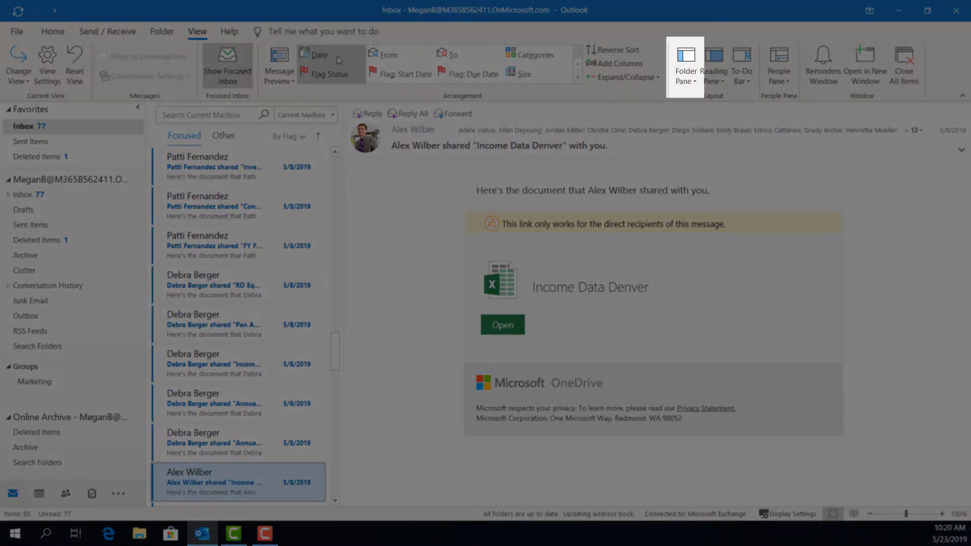
Step: Arrange the Inbox by date and cycle the Folder Pane through Minimized, Off and Normal
click(331, 55)
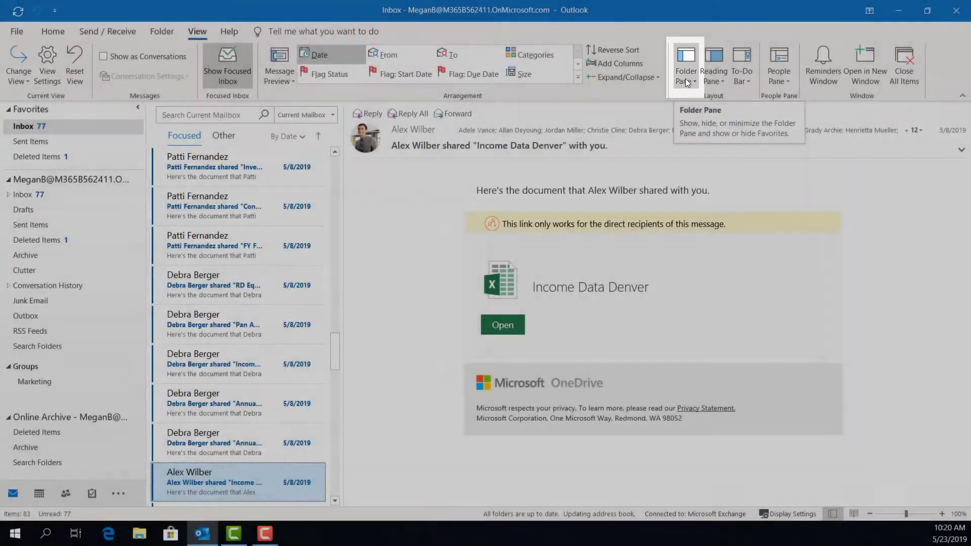
click(687, 81)
click(710, 113)
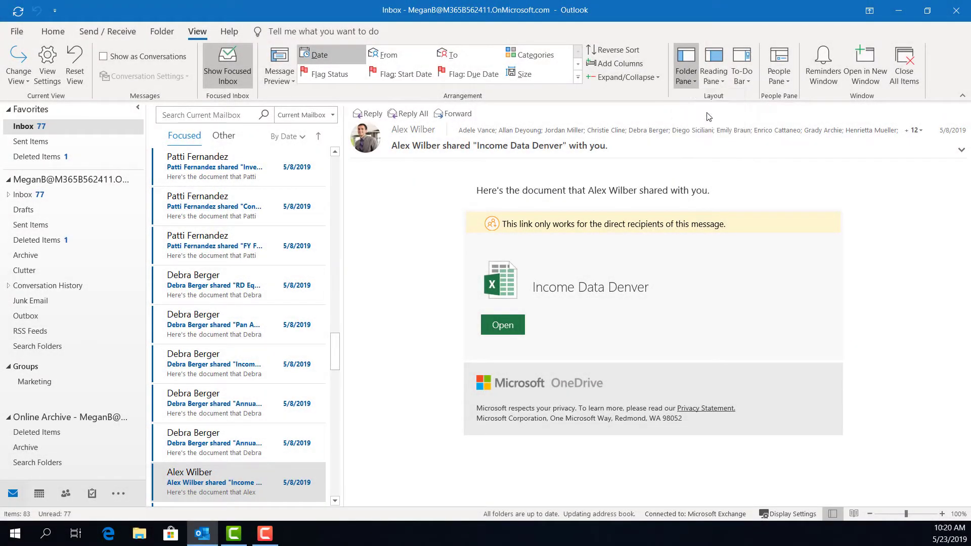
click(696, 76)
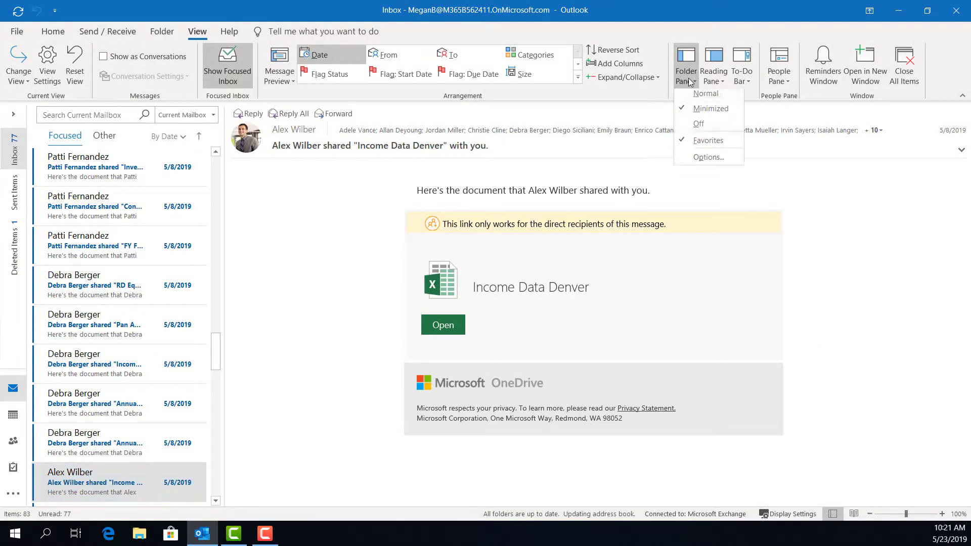
click(699, 128)
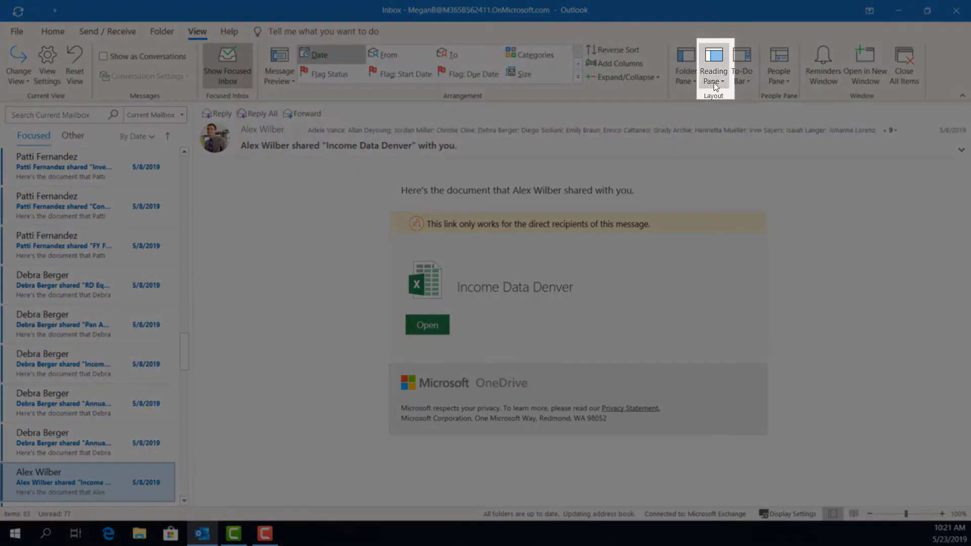
click(714, 81)
click(715, 97)
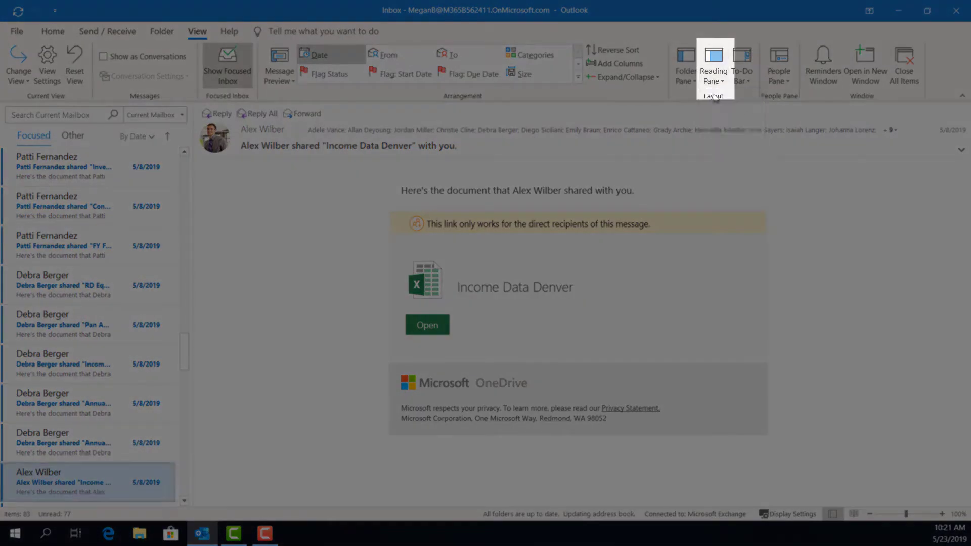
click(689, 85)
click(698, 96)
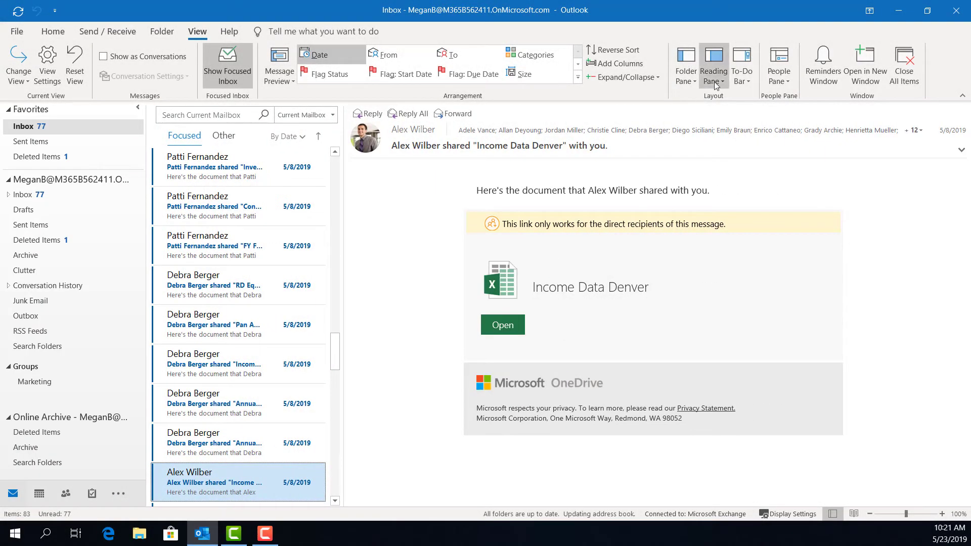
Step: Try Reading Pane Bottom and Off, open the Investor Relations message, then restore Reading Pane Right
click(716, 85)
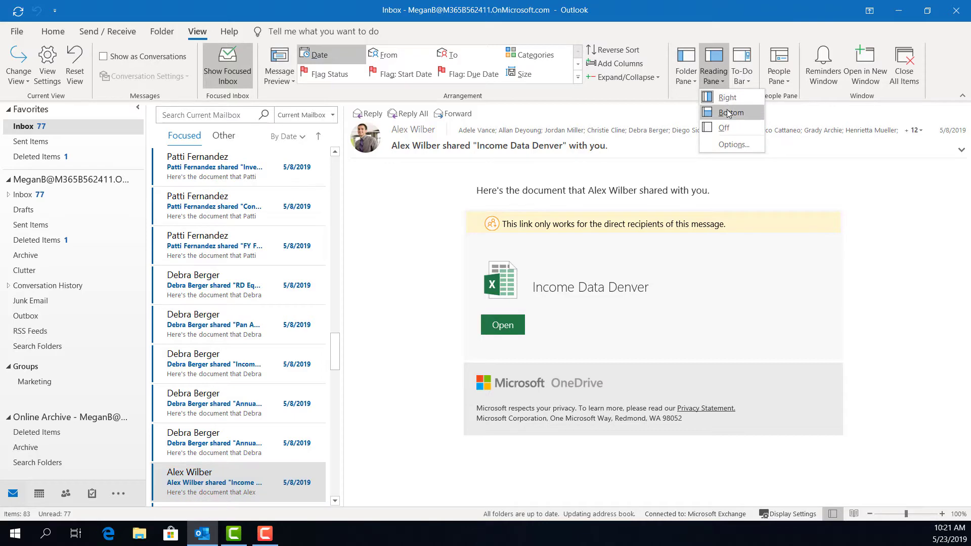
click(731, 113)
click(718, 85)
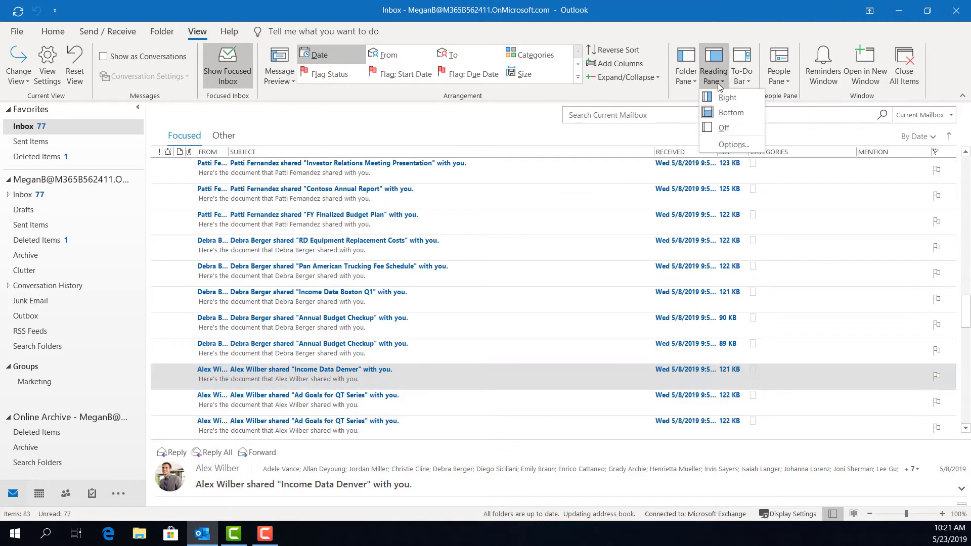
click(727, 124)
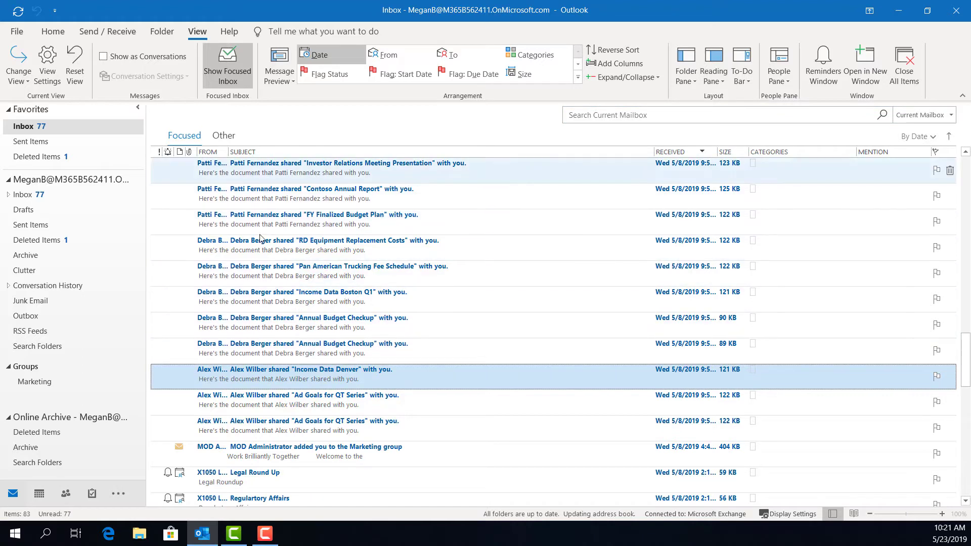
click(257, 164)
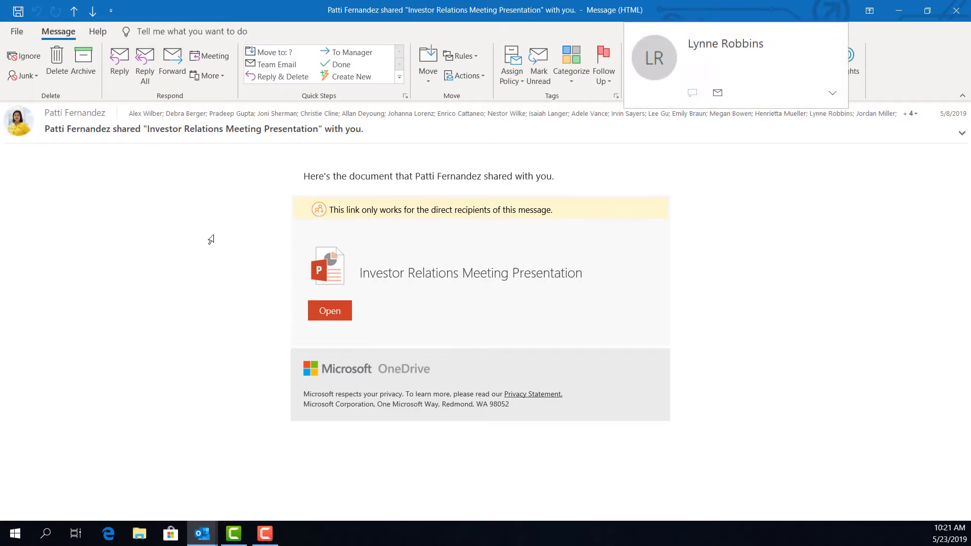
click(956, 11)
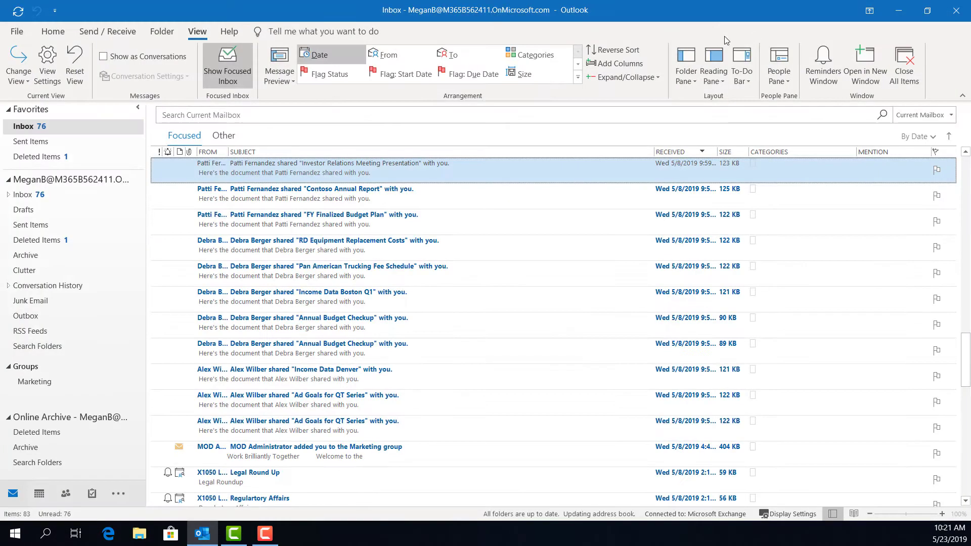
click(713, 76)
click(722, 93)
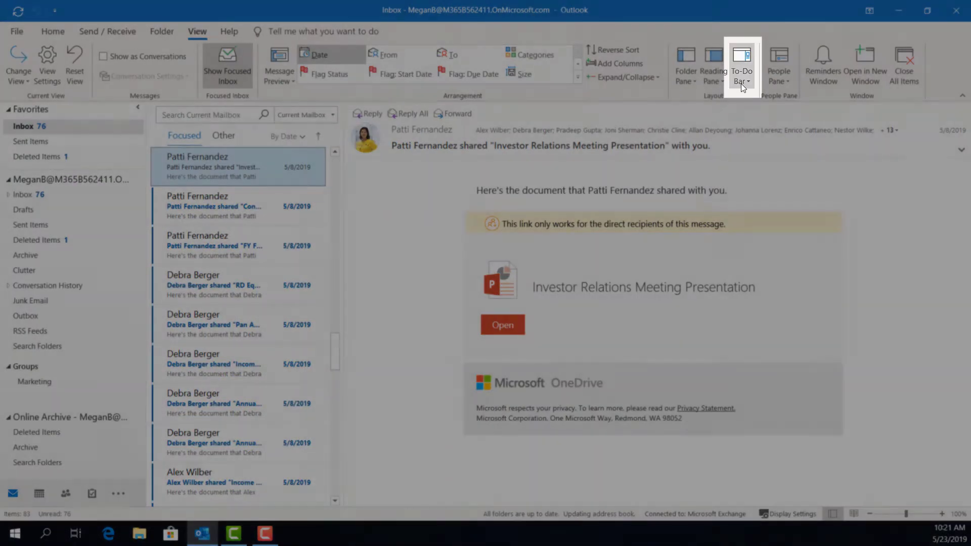
click(741, 83)
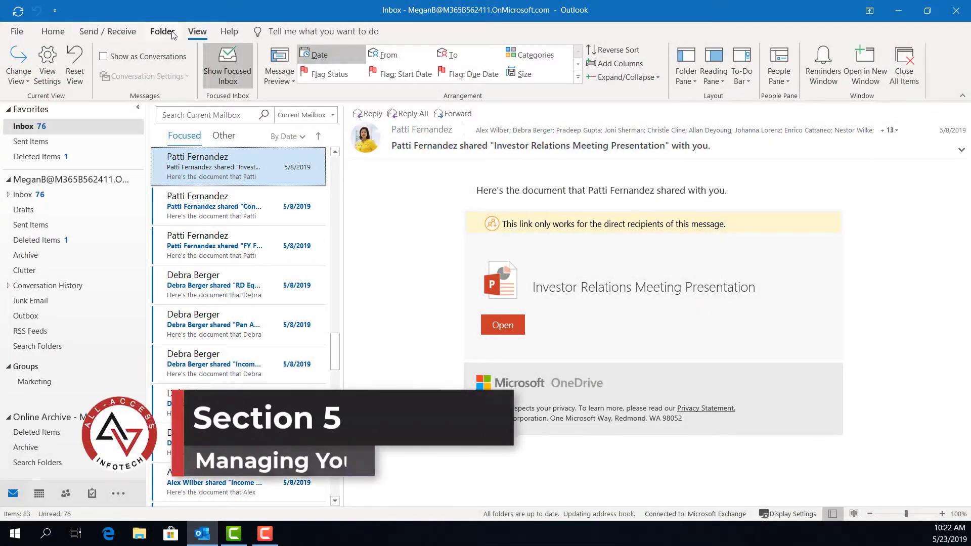
click(163, 33)
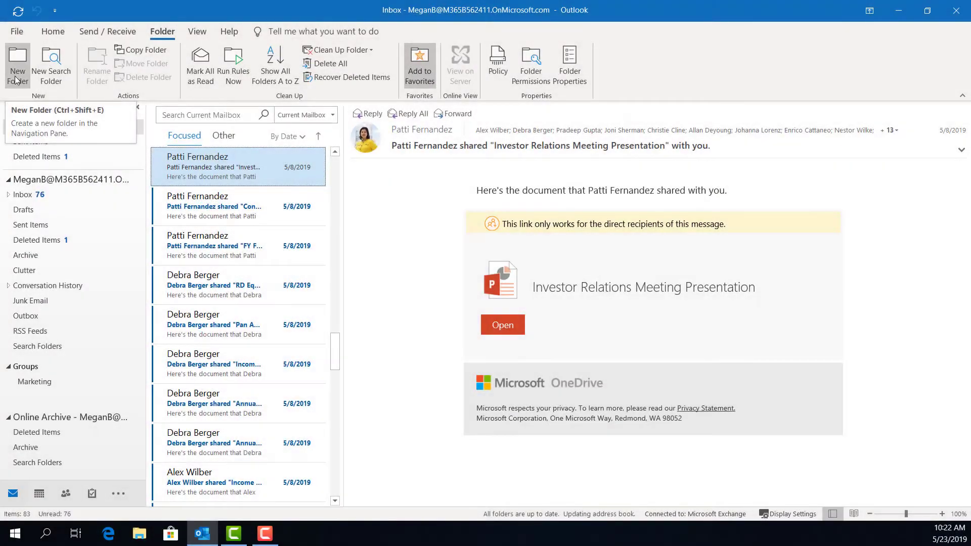
Step: Create a new mail folder named after the sender, located under the Inbox
click(14, 72)
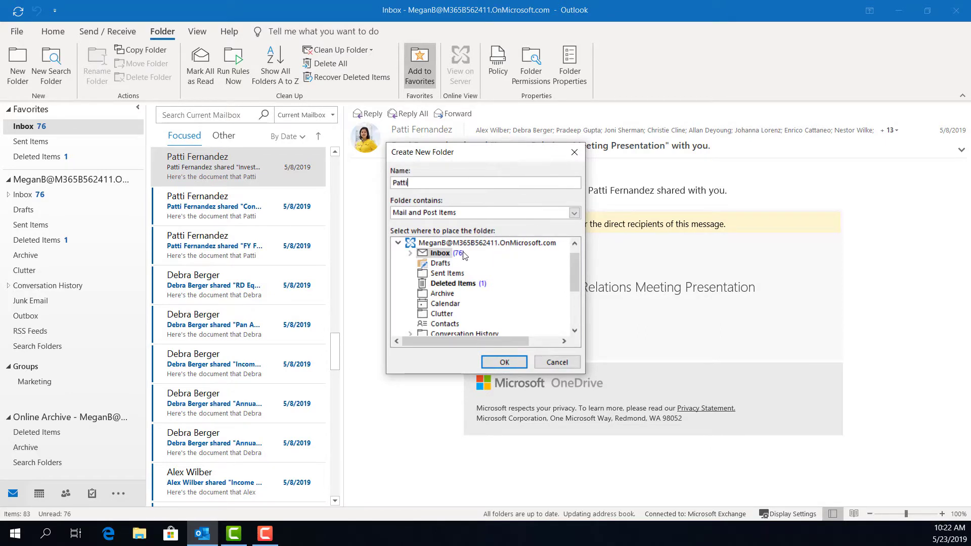
click(411, 255)
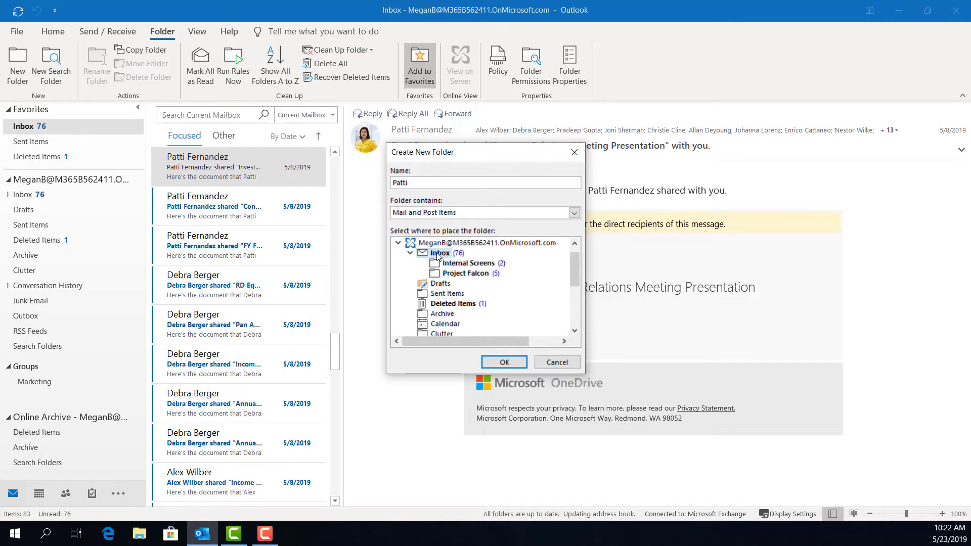
scroll(439, 291, down, 2)
scroll(440, 297, up, 2)
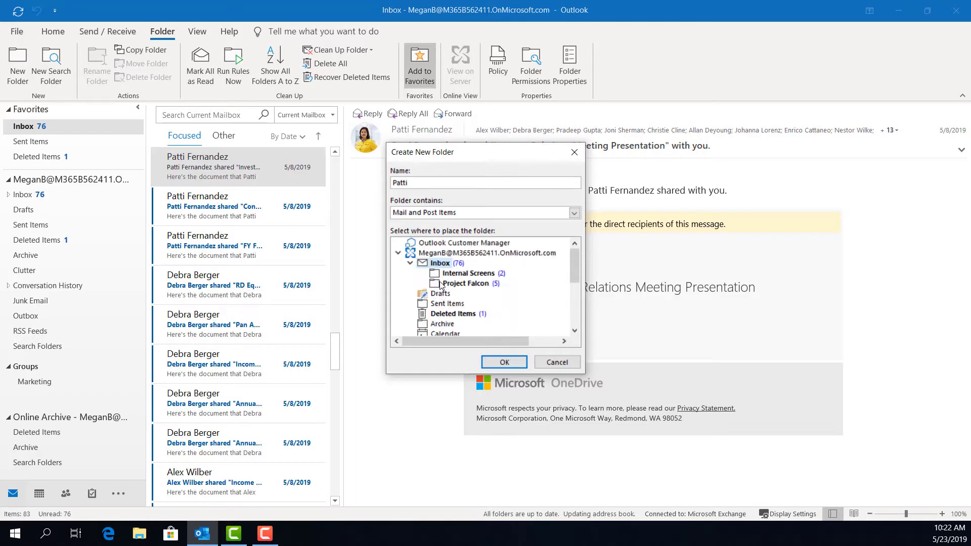
click(504, 362)
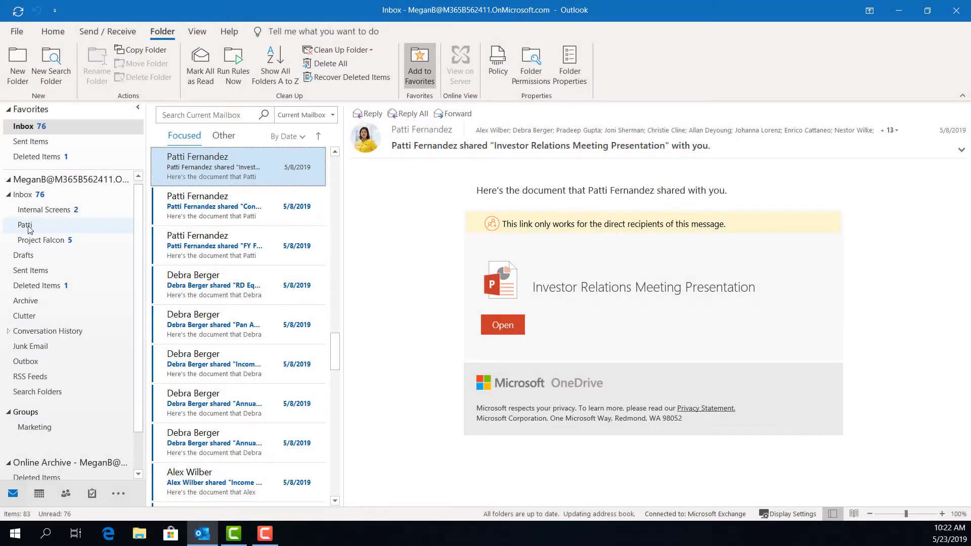
Step: Open the new sender subfolder, then return to the Inbox
click(26, 225)
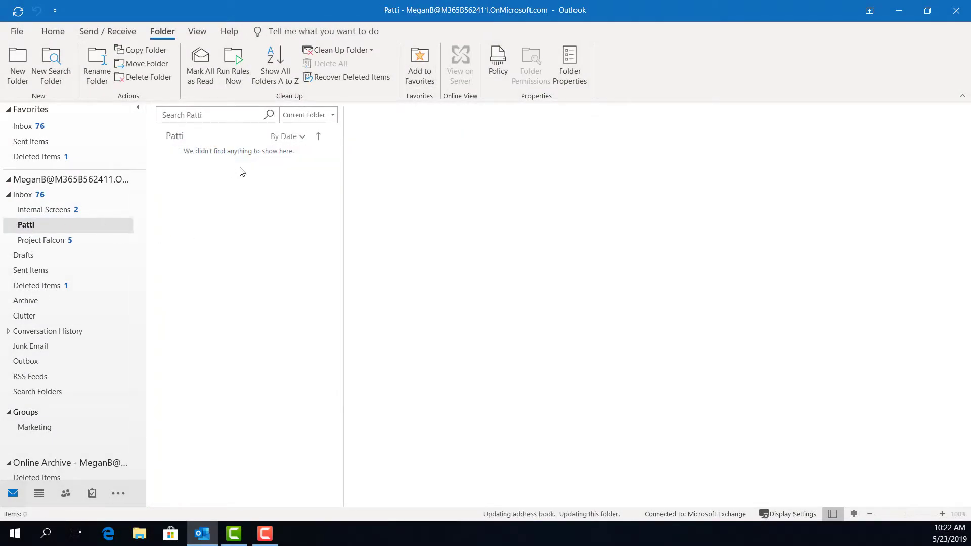
click(29, 195)
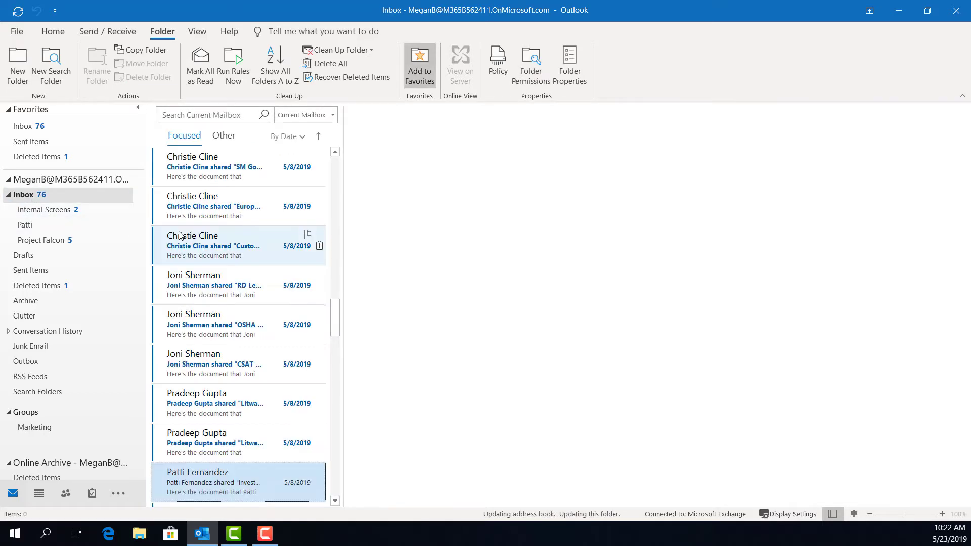
scroll(214, 240, down, 1)
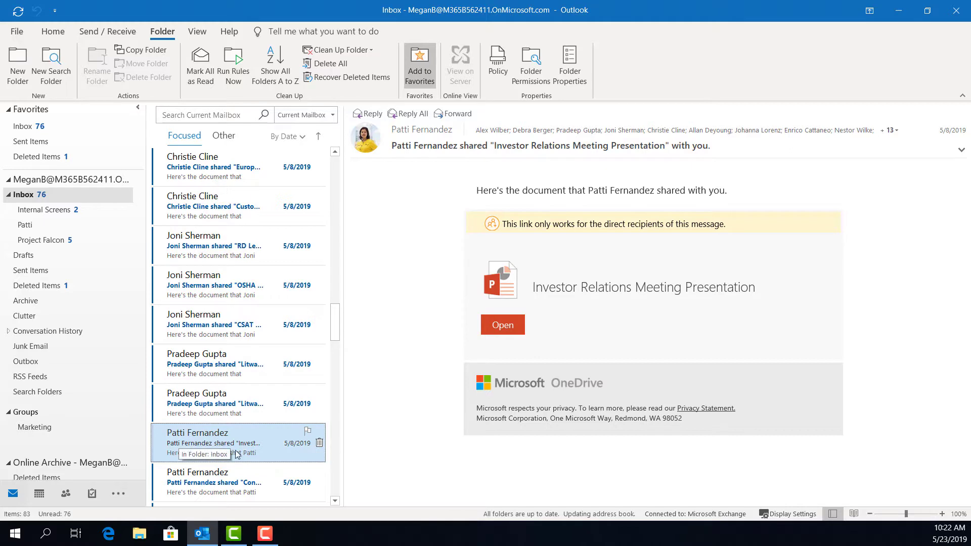
Step: Set an Always Move rule sending this sender's mail to the new subfolder, then check its 4 messages
right_click(262, 438)
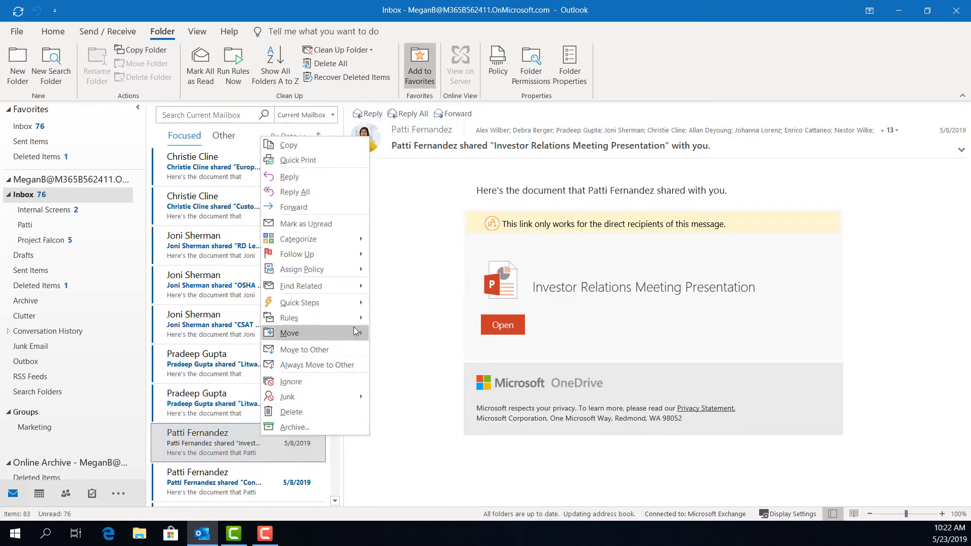
mouse_move(356, 322)
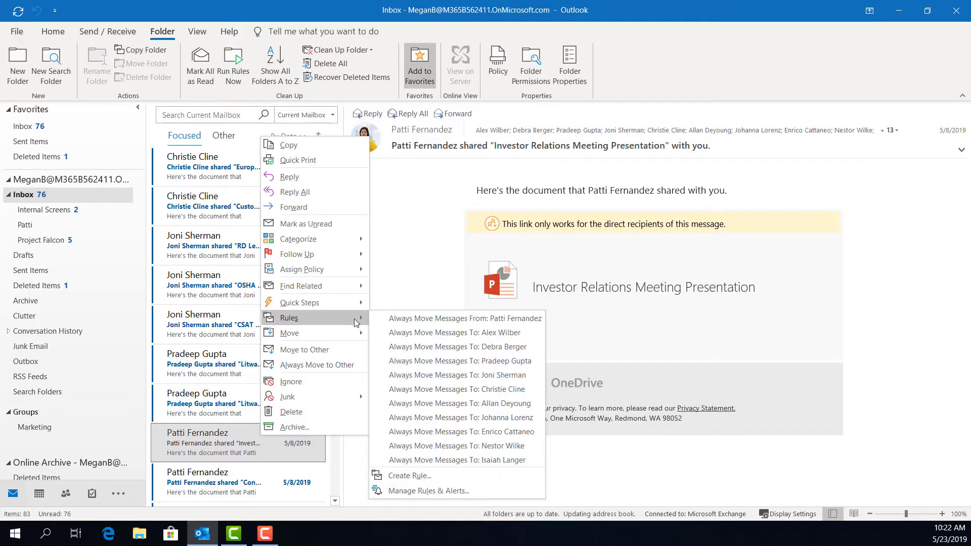
click(407, 320)
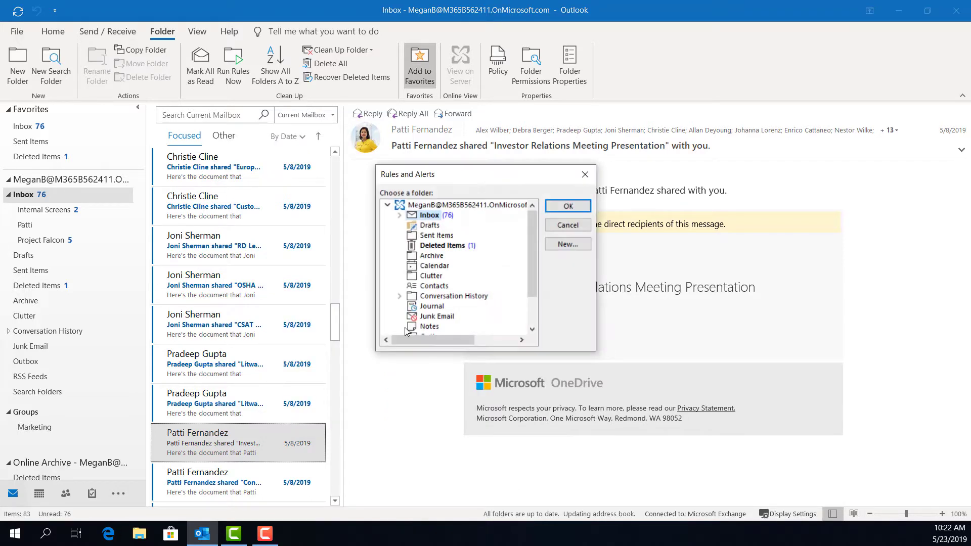
click(399, 216)
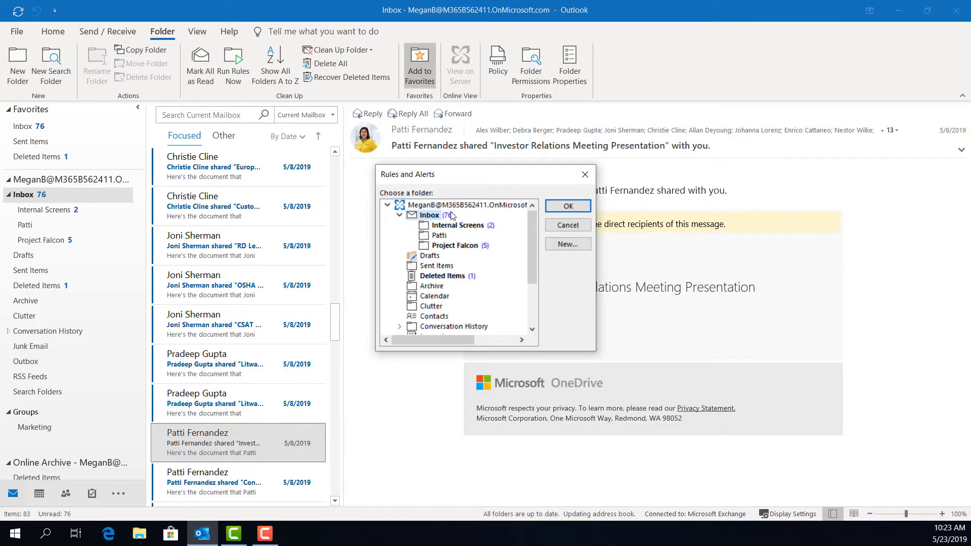
click(438, 236)
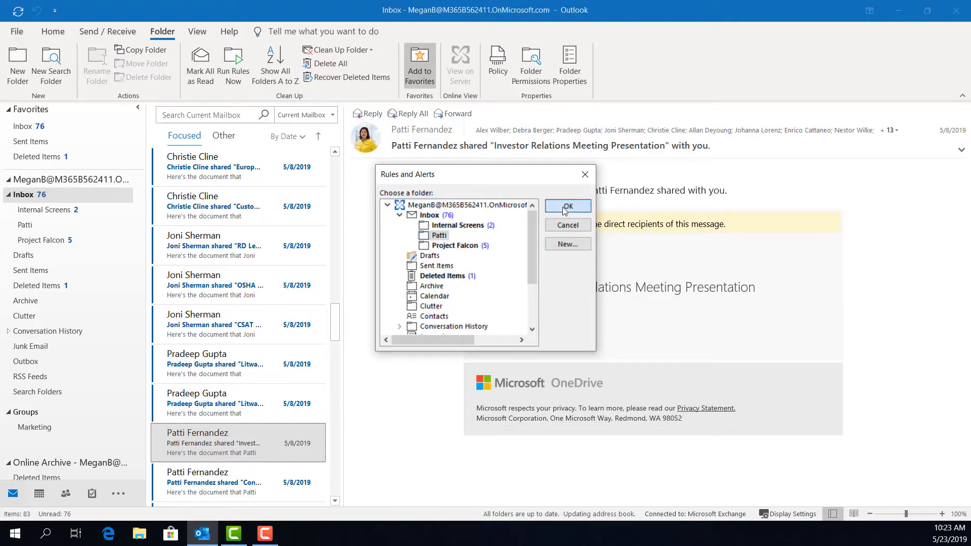
click(564, 207)
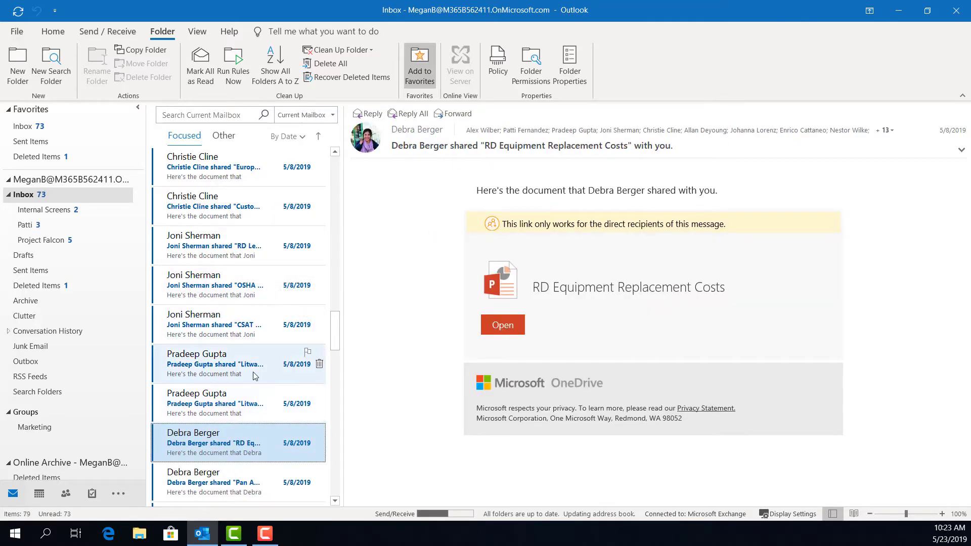
scroll(230, 419, down, 3)
scroll(254, 374, down, 6)
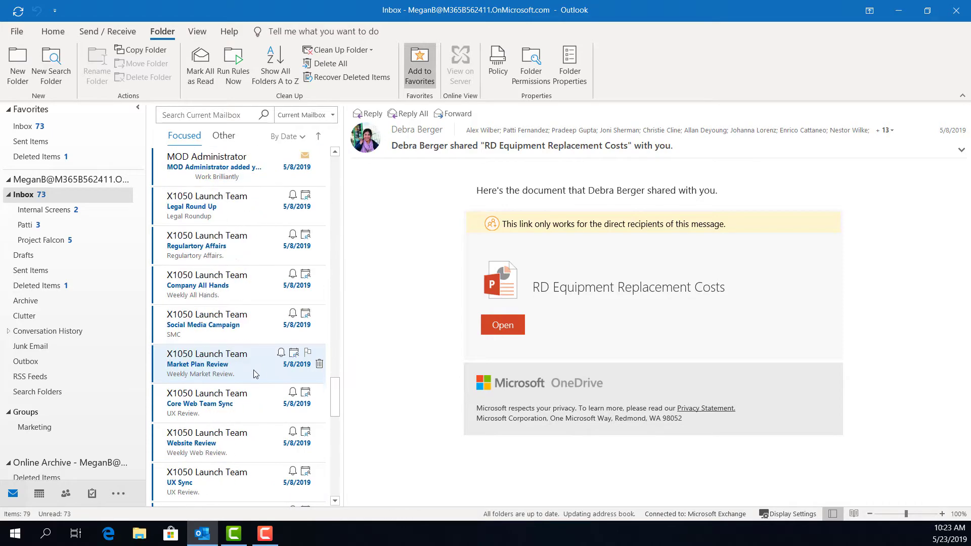
scroll(255, 374, down, 3)
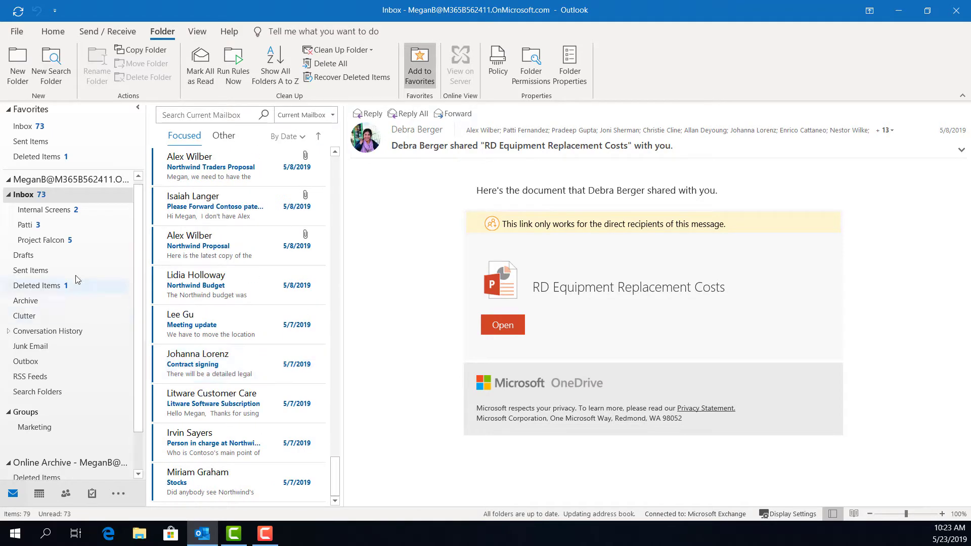
click(26, 226)
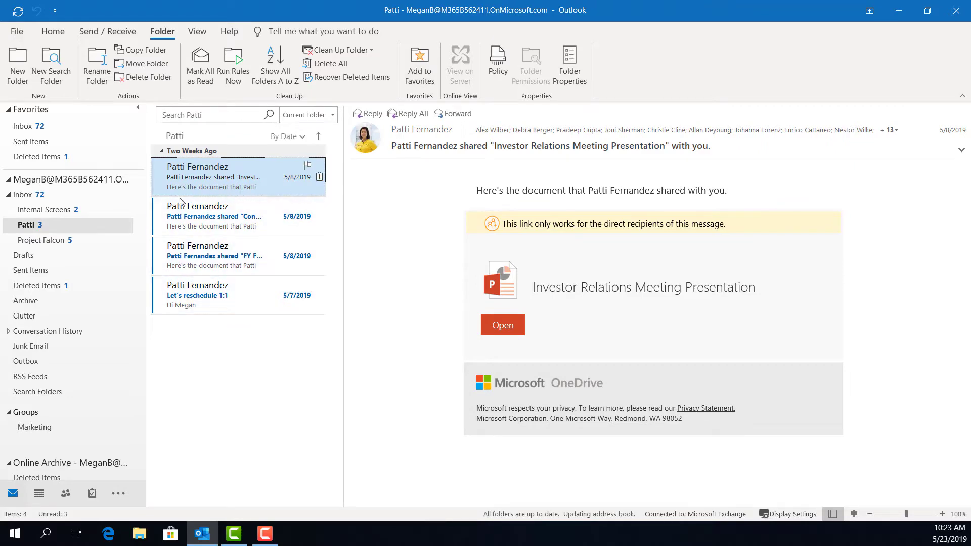
click(43, 197)
Step: Assign the Blue Category to the top shared-document message, keeping the default category name
right_click(201, 173)
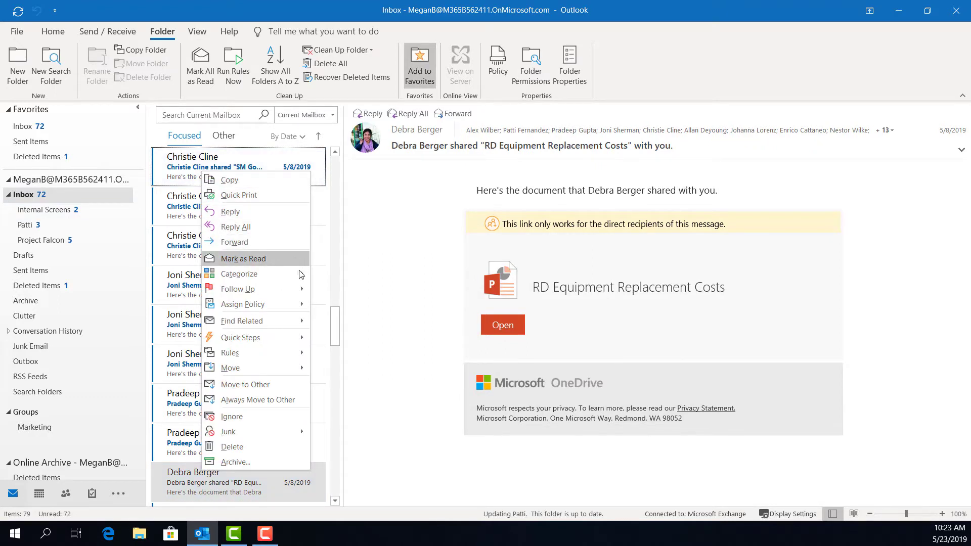
mouse_move(303, 277)
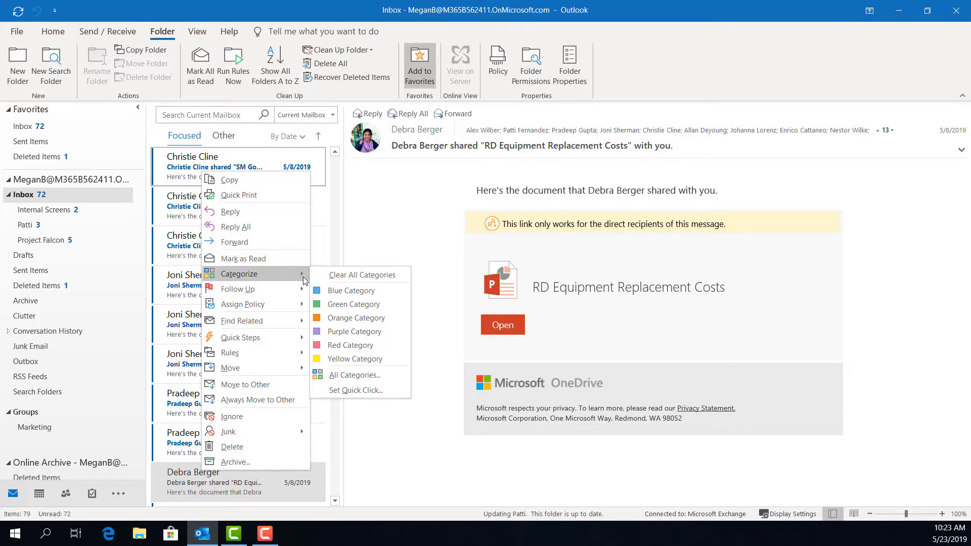
click(353, 297)
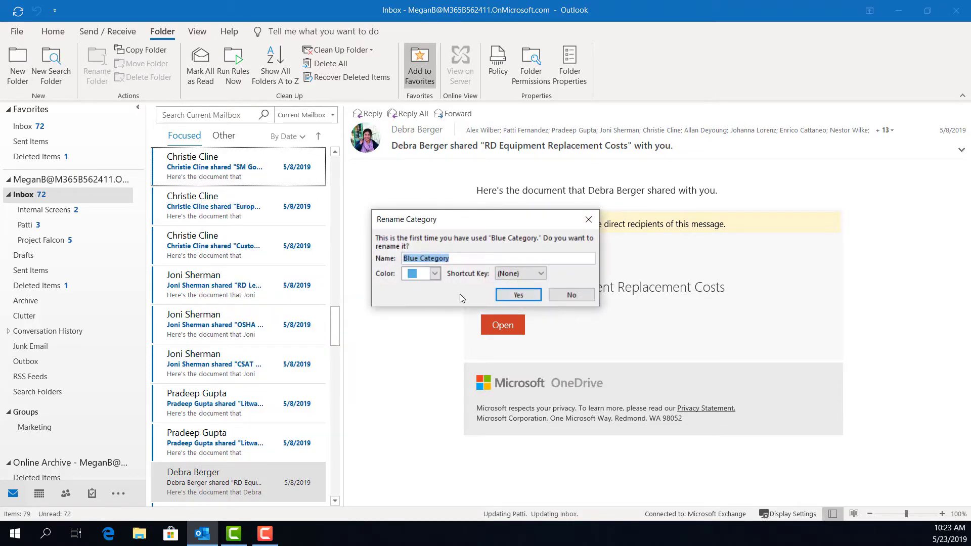
click(513, 296)
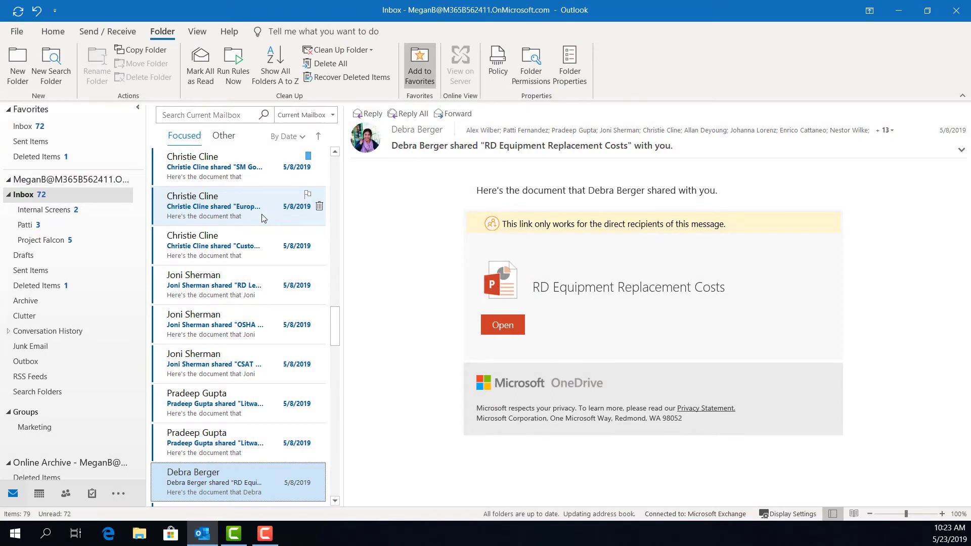
Step: Choose Rules > Create Rule on the sender's second message to open the Rules Wizard
right_click(262, 217)
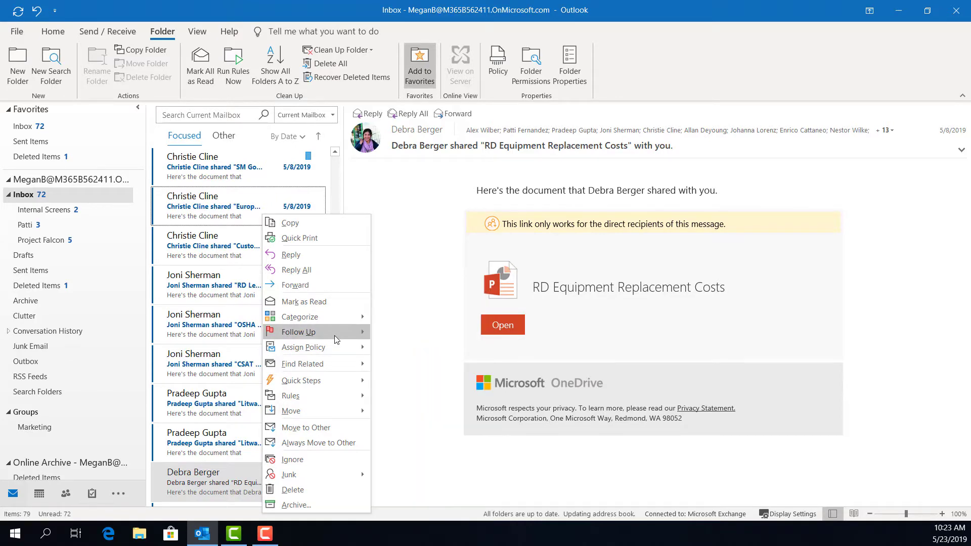
mouse_move(335, 338)
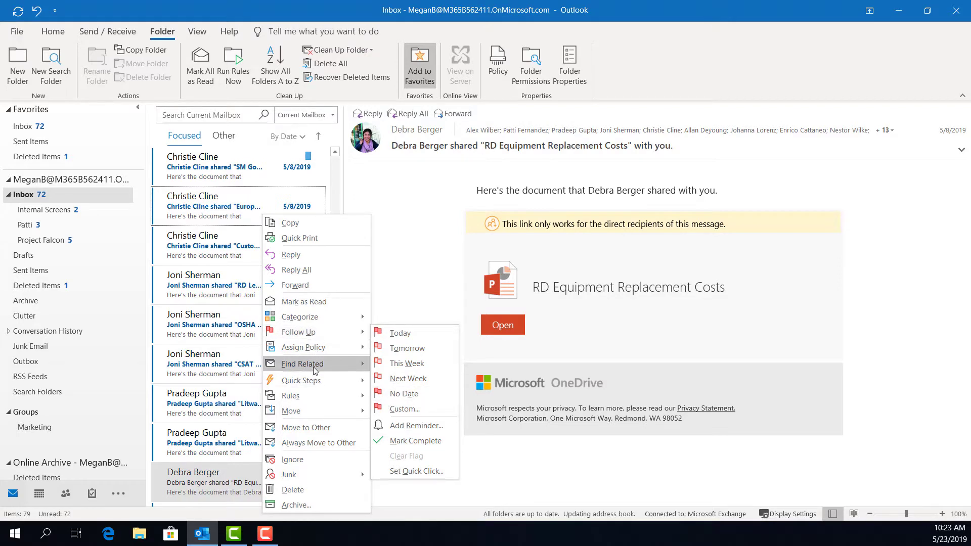
mouse_move(319, 406)
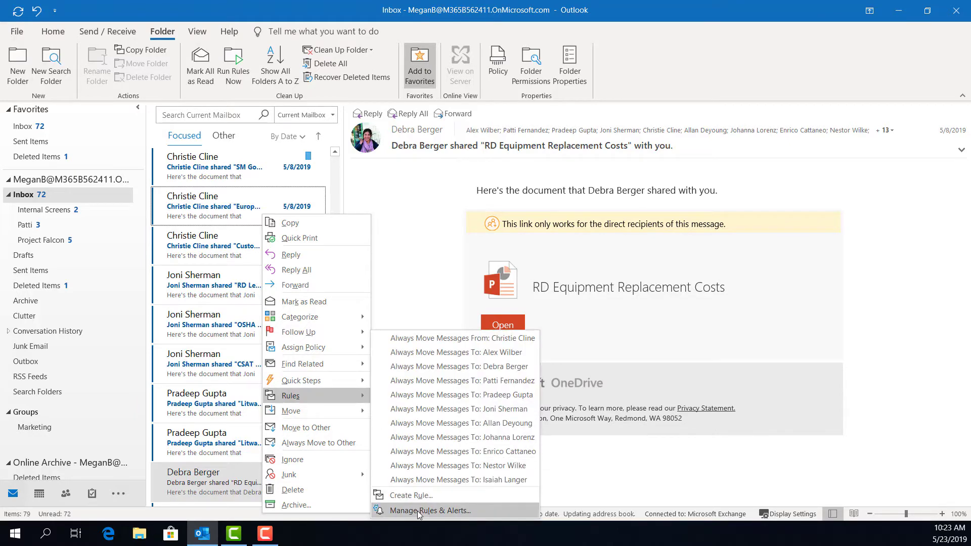
click(407, 496)
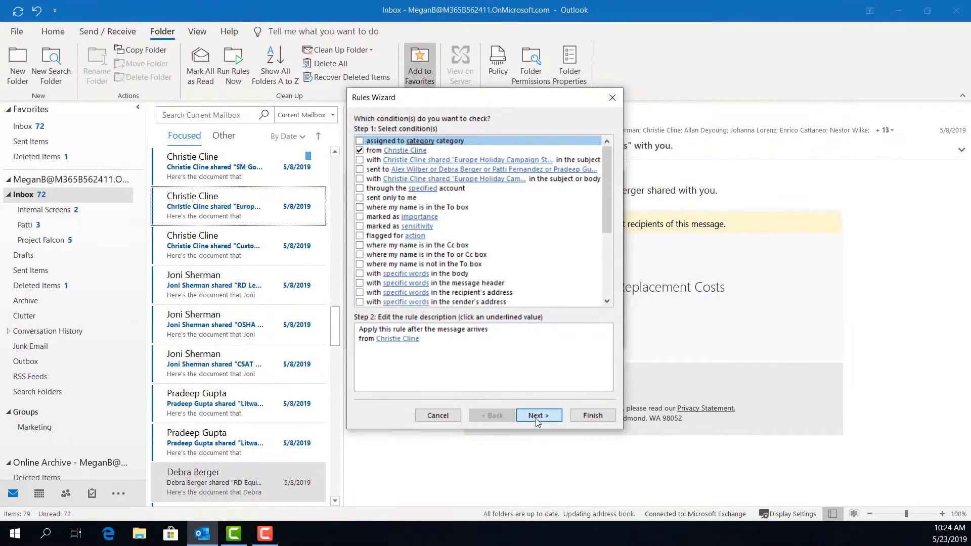
Step: Finish a from-sender rule assigning Blue Category, then cancel the leftover Create Rule dialog
click(538, 416)
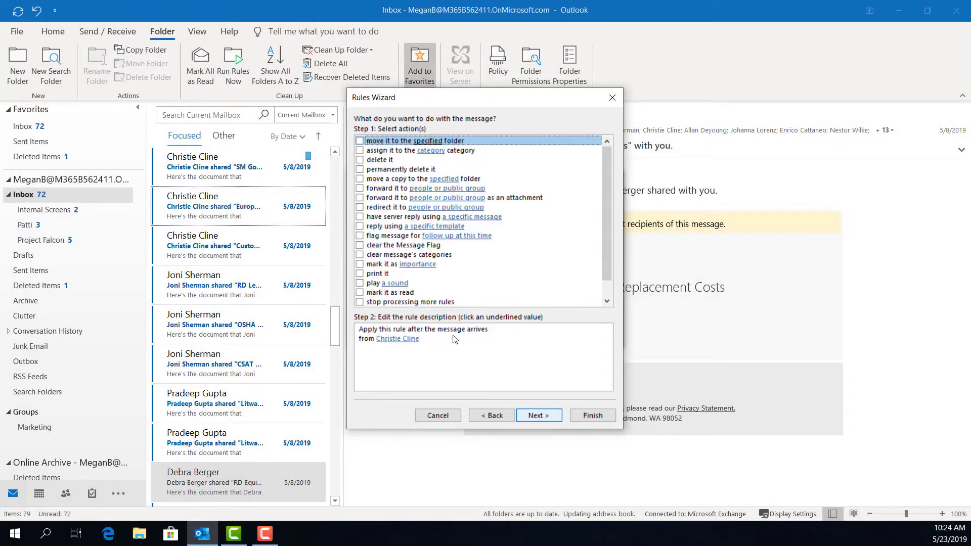
click(363, 150)
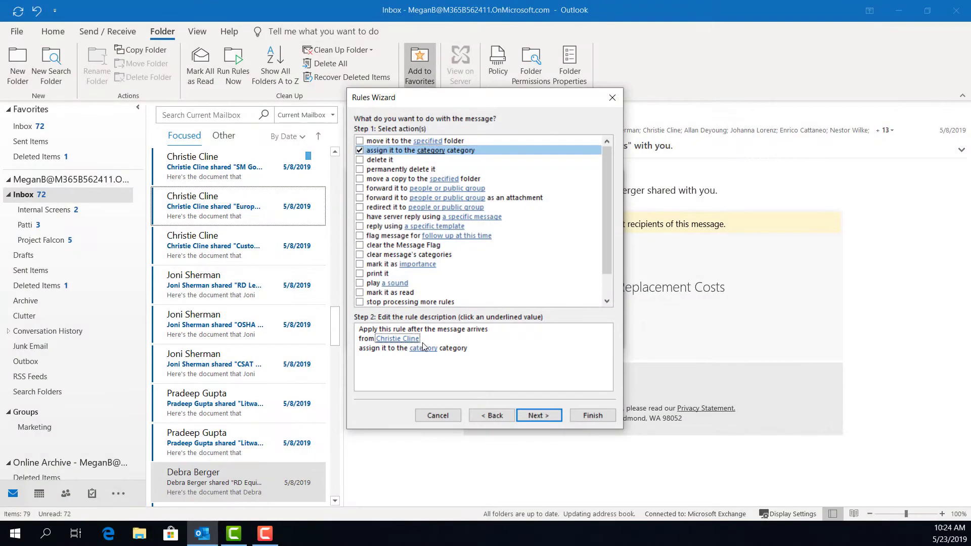
click(424, 350)
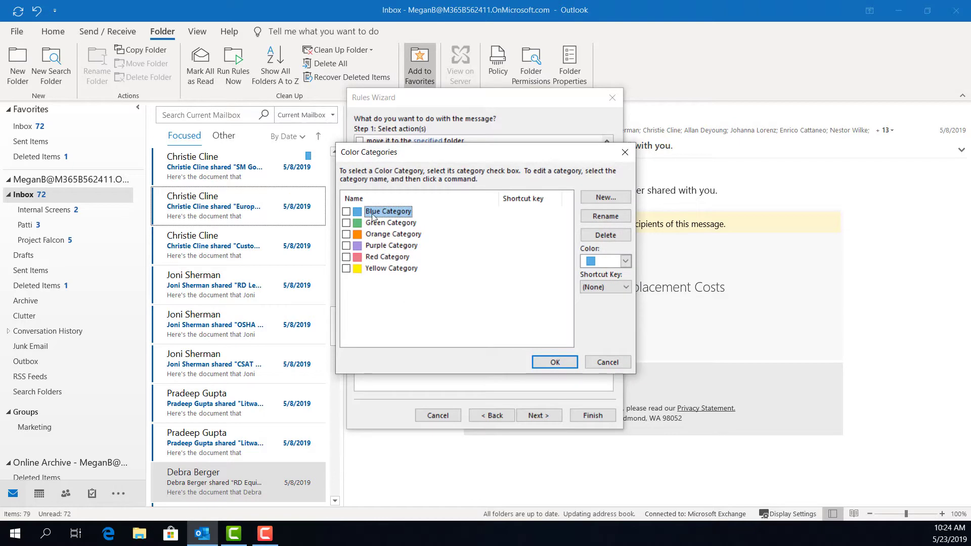
click(551, 362)
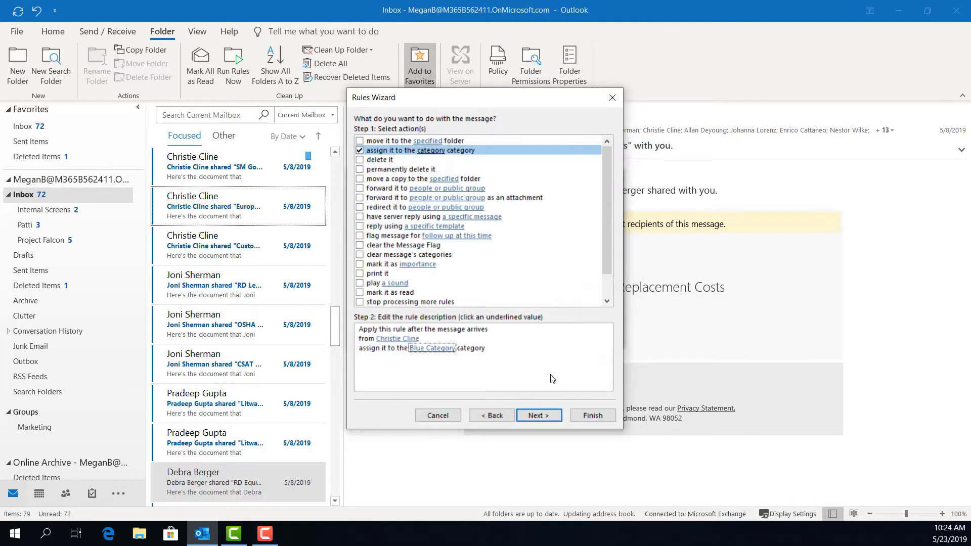
click(547, 416)
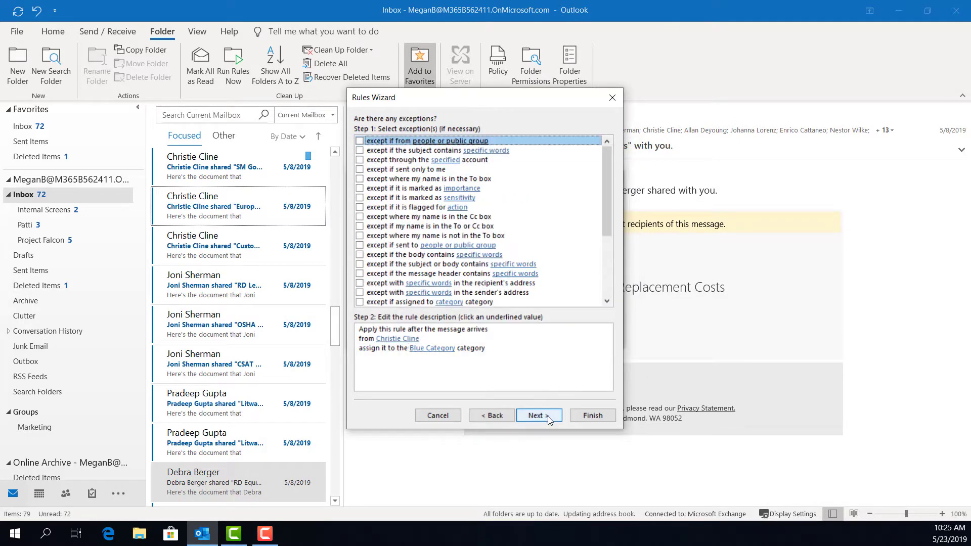
click(592, 416)
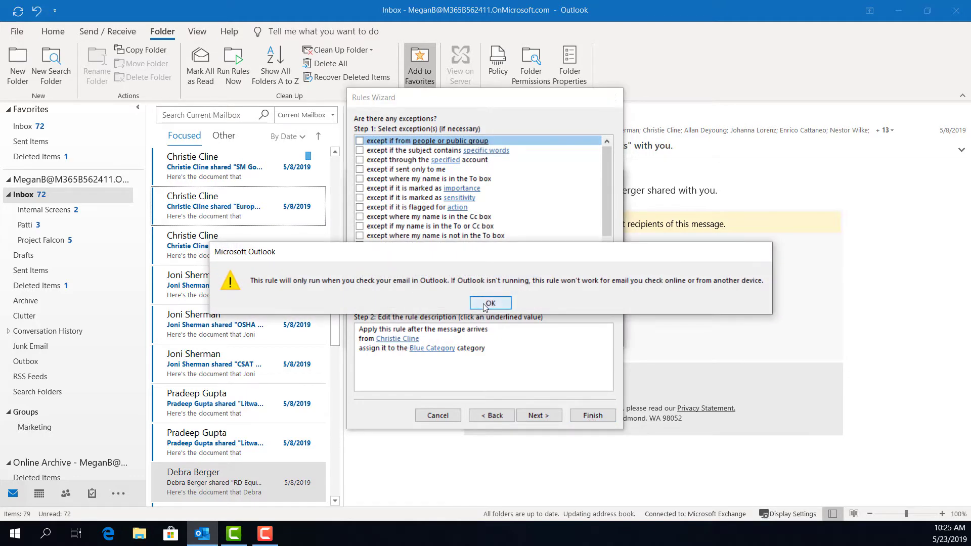
click(472, 306)
click(510, 337)
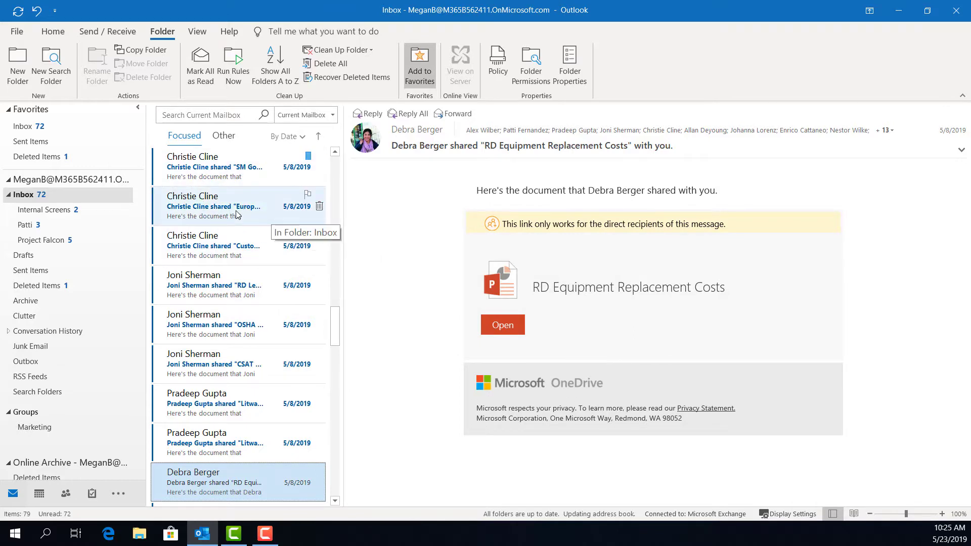
Step: Delete the Contoso Landscaping booking message from the top of the Inbox
scroll(236, 214, up, 10)
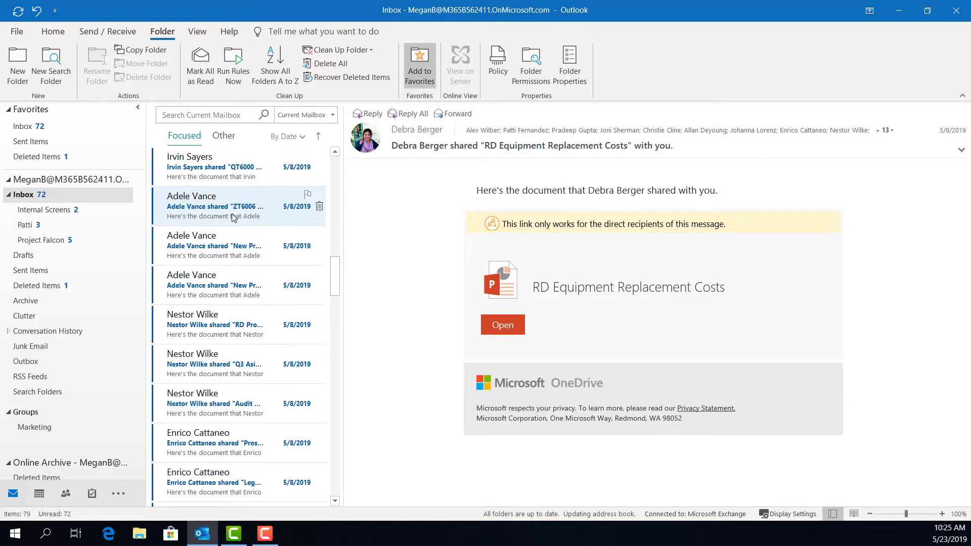
scroll(232, 215, up, 12)
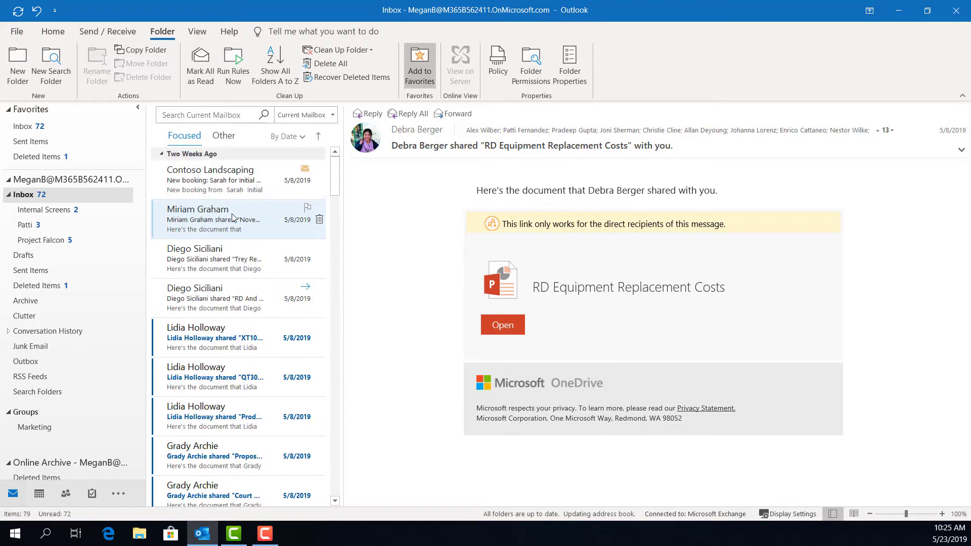
click(53, 32)
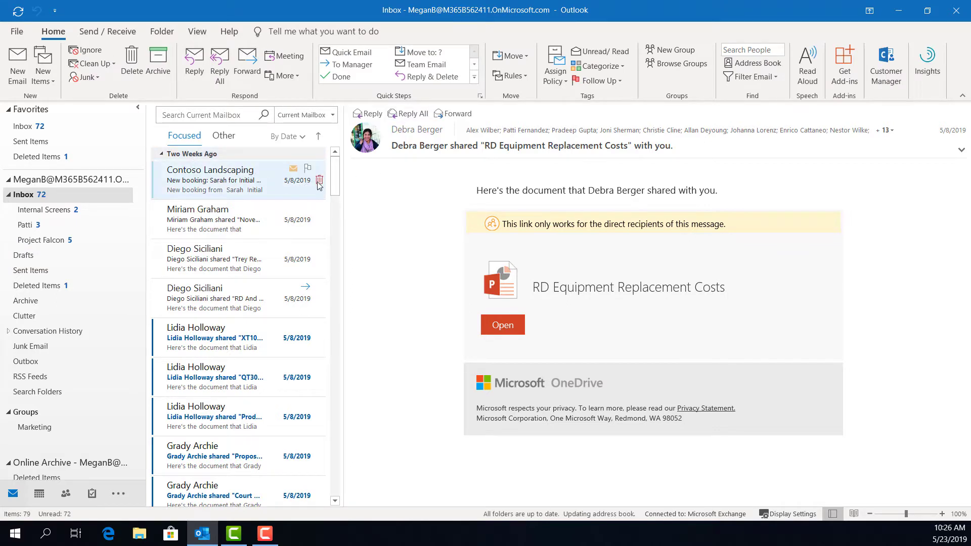
click(319, 180)
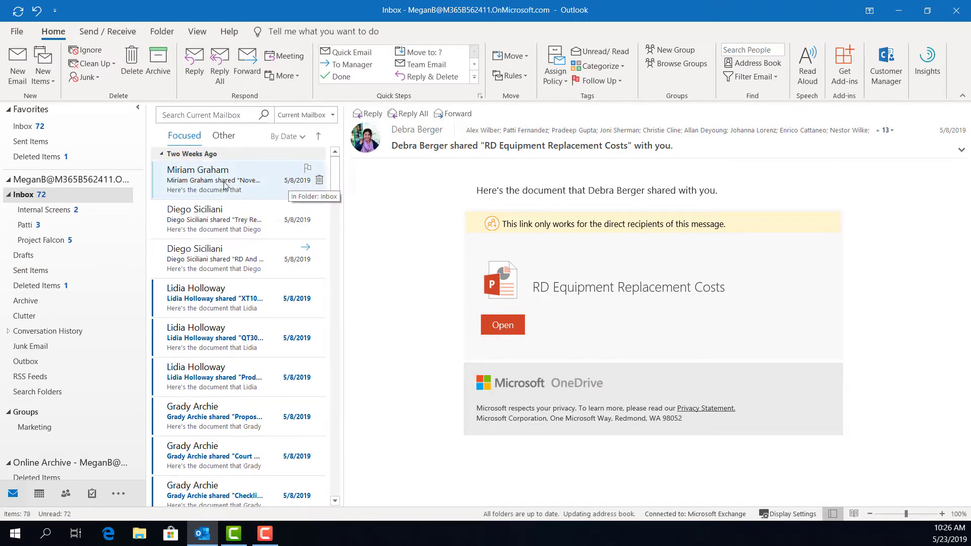
Step: Try to block the next message's sender as junk, then dismiss the internal-sender warning
right_click(224, 185)
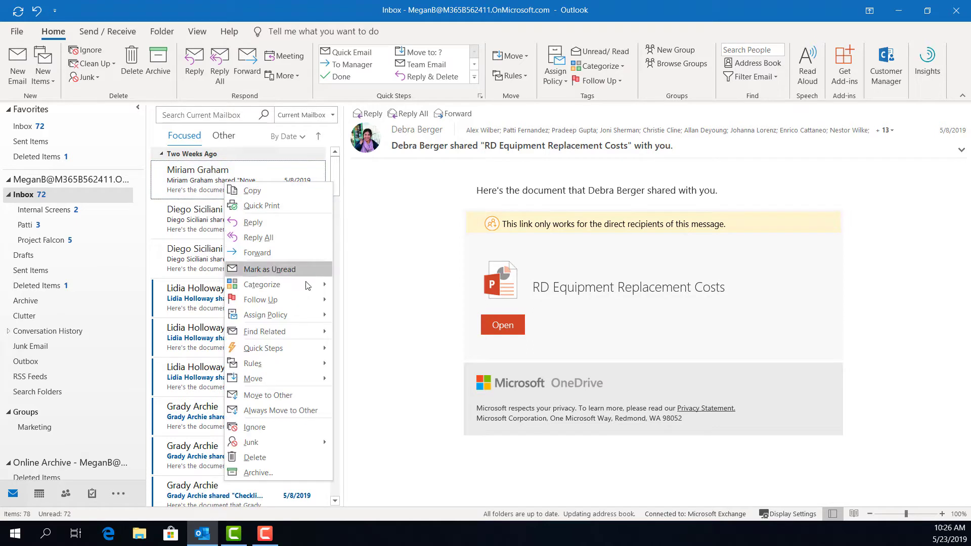
mouse_move(310, 296)
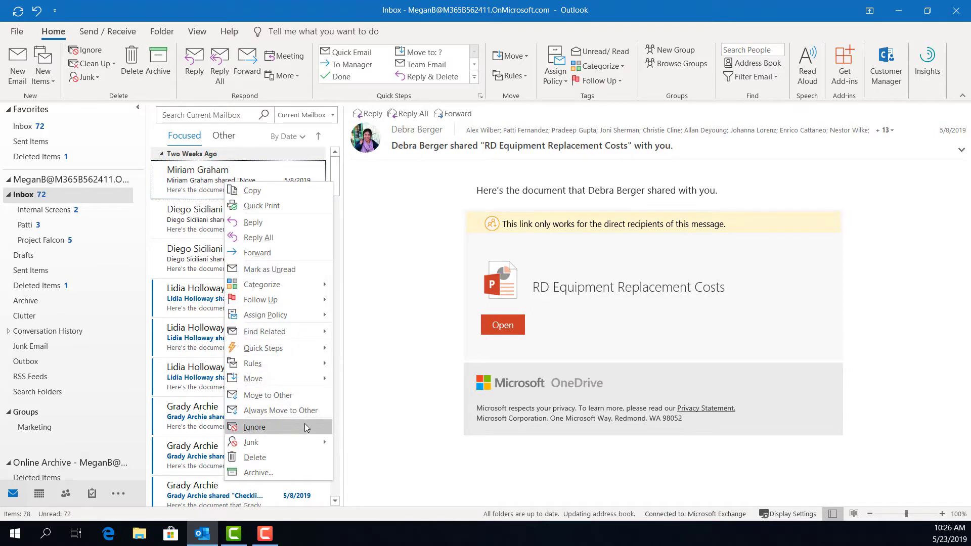
mouse_move(306, 437)
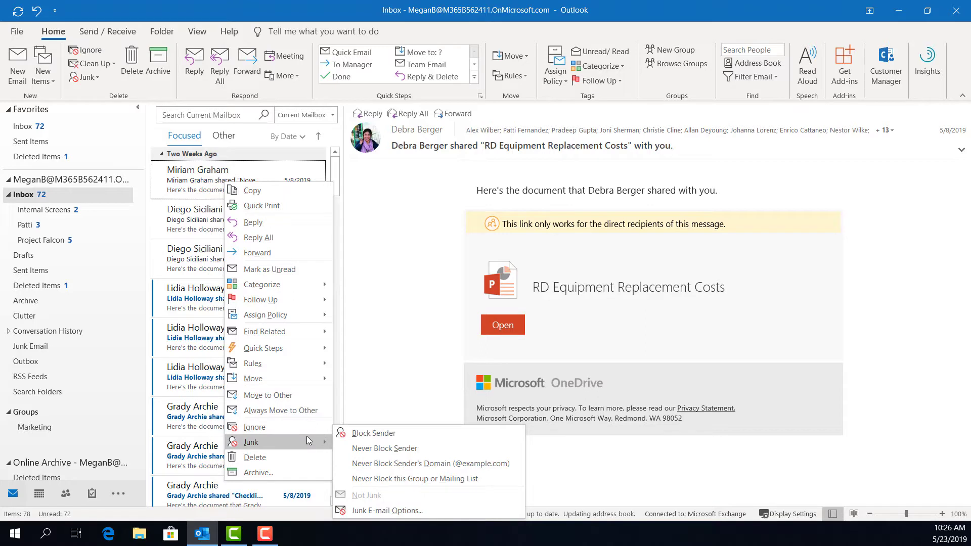
click(384, 432)
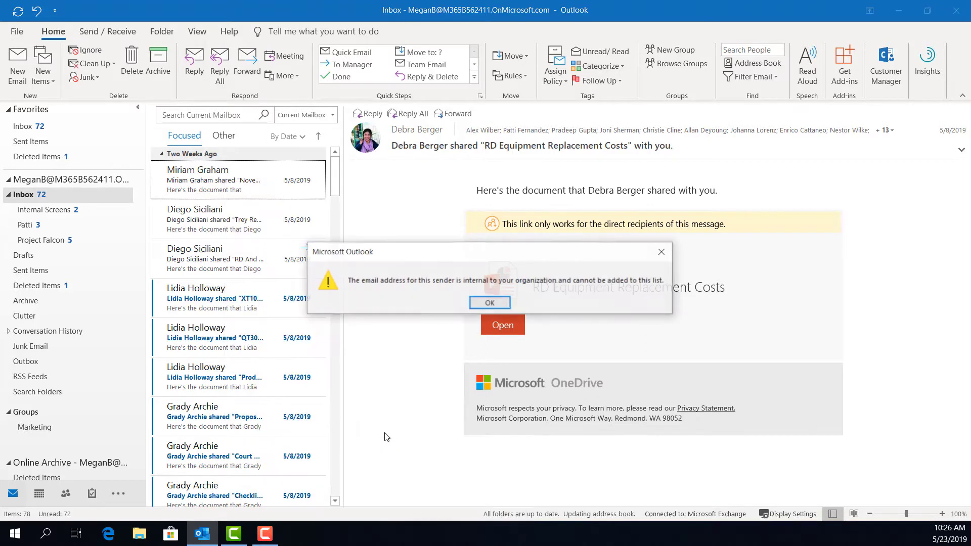
click(490, 304)
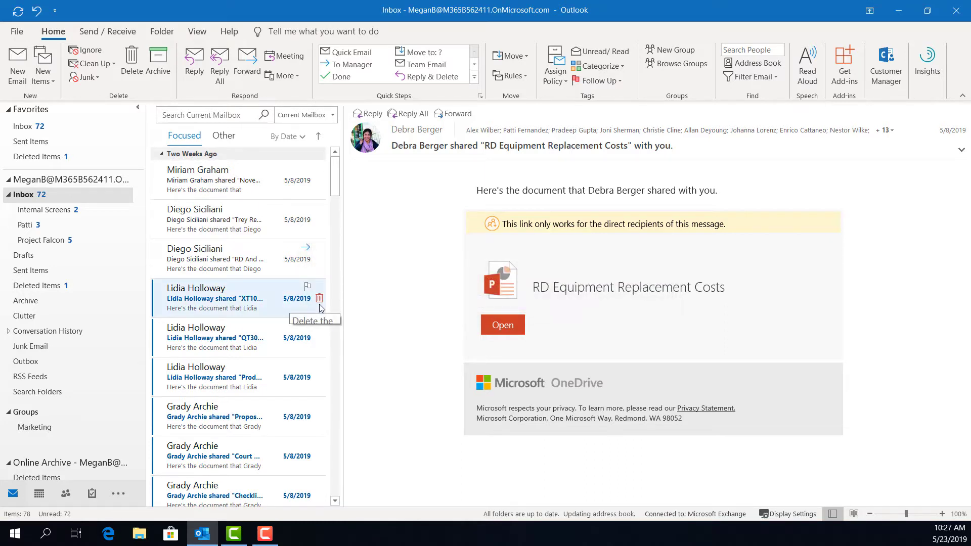
Step: Empty Deleted Items and confirm permanently deleting its 2 messages
scroll(320, 284, down, 6)
scroll(320, 284, up, 6)
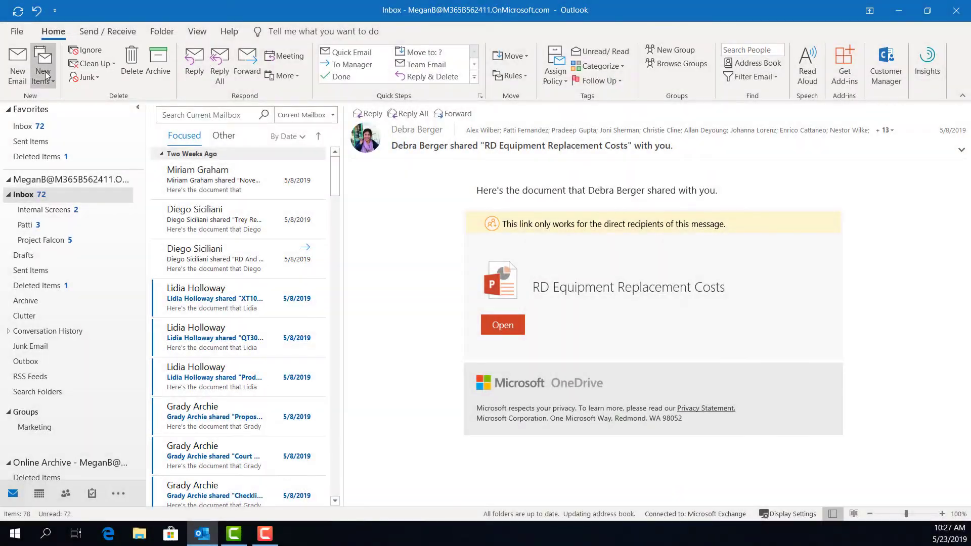
click(256, 291)
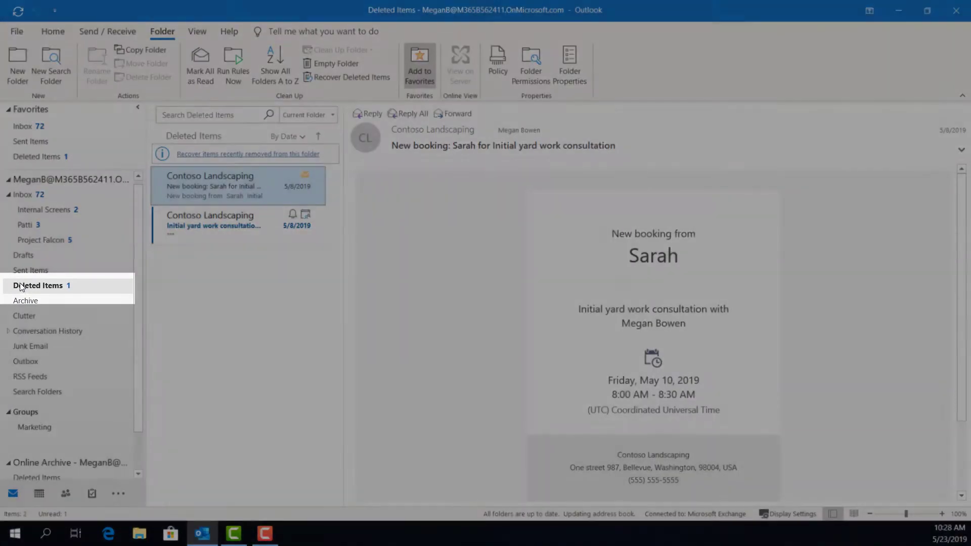
right_click(20, 286)
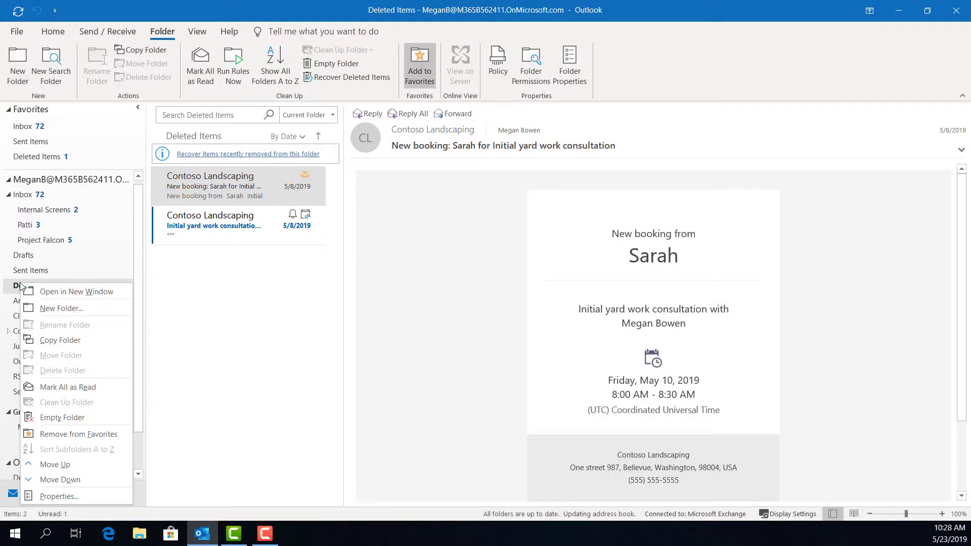
click(83, 419)
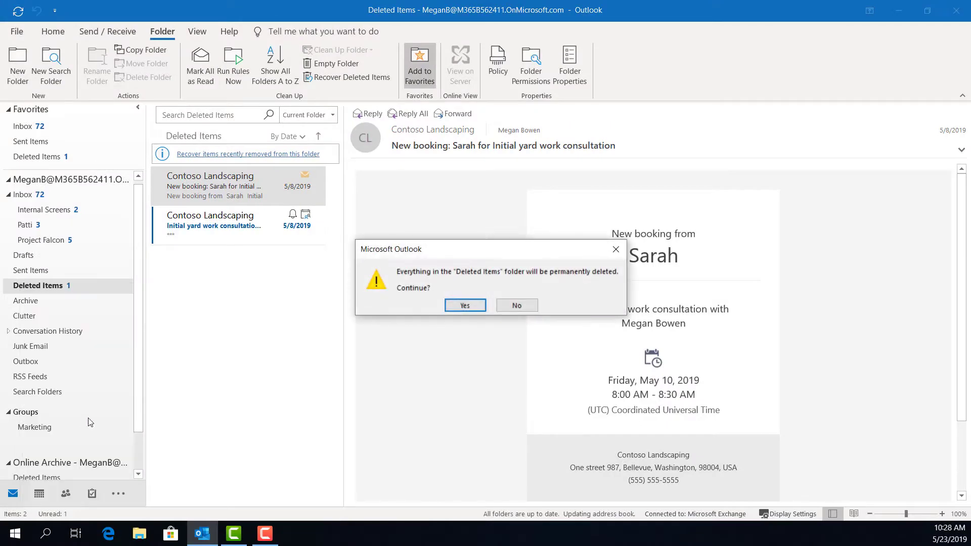
click(458, 305)
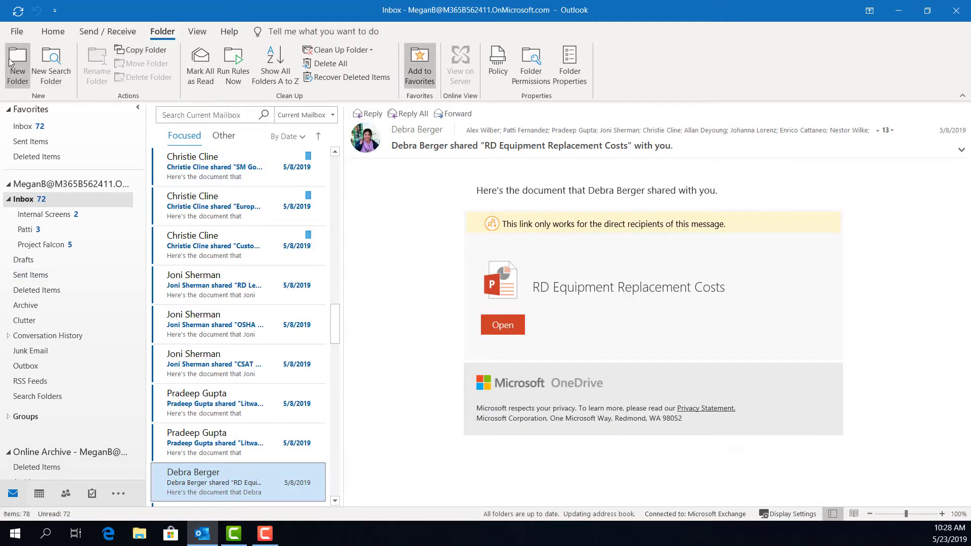
Step: Select the Patti folder and add it to Favorites from the Folder tab
click(26, 230)
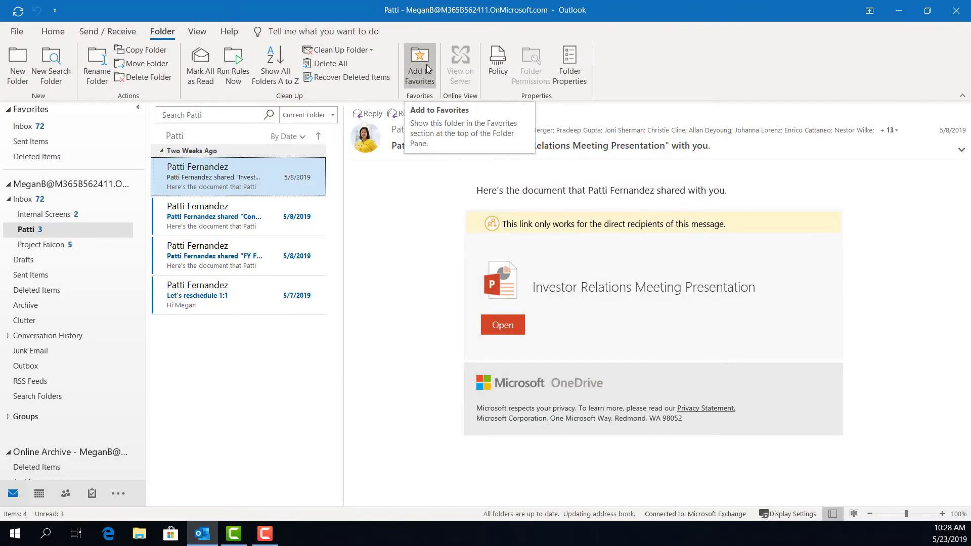
click(427, 69)
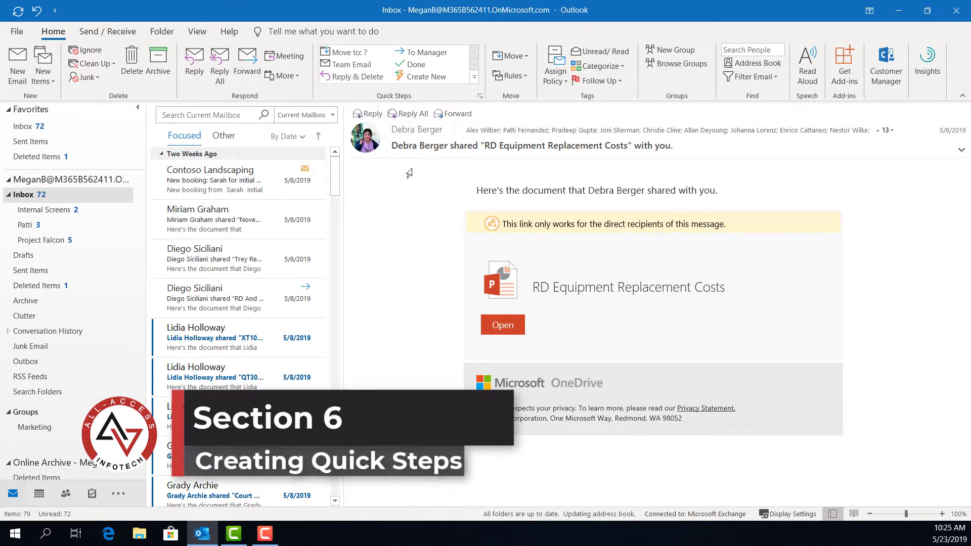
Step: Start a new quick step using the New Message action, with its extra options shown
click(416, 80)
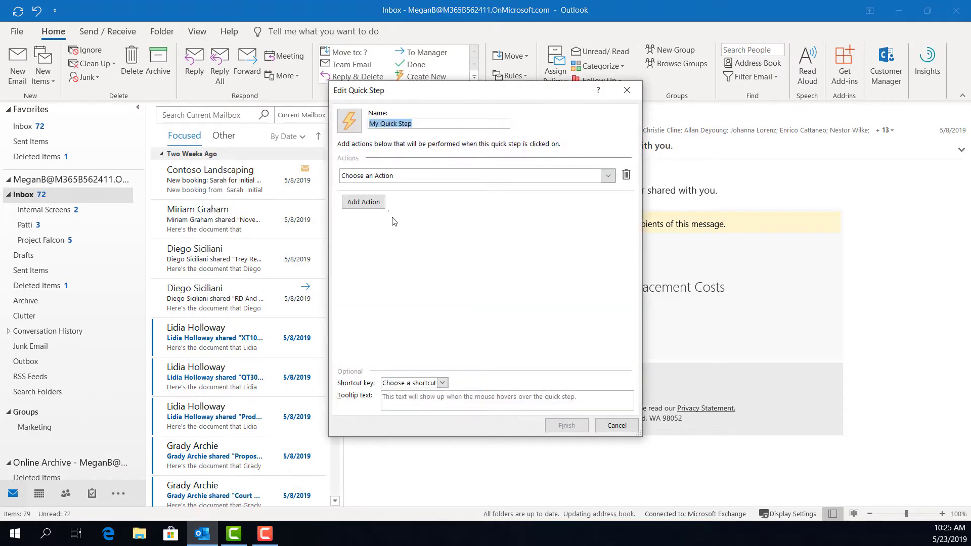
click(607, 177)
scroll(427, 250, down, 3)
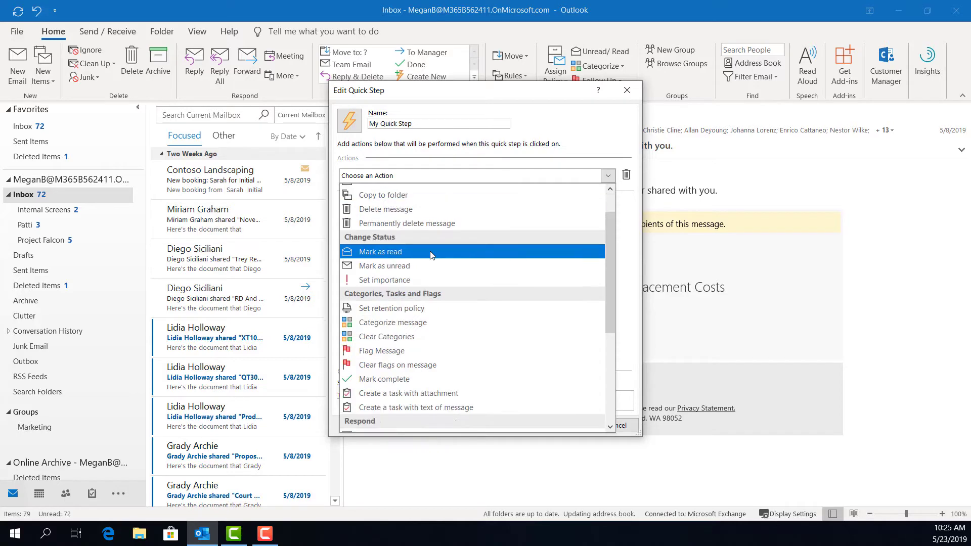
scroll(433, 254, down, 2)
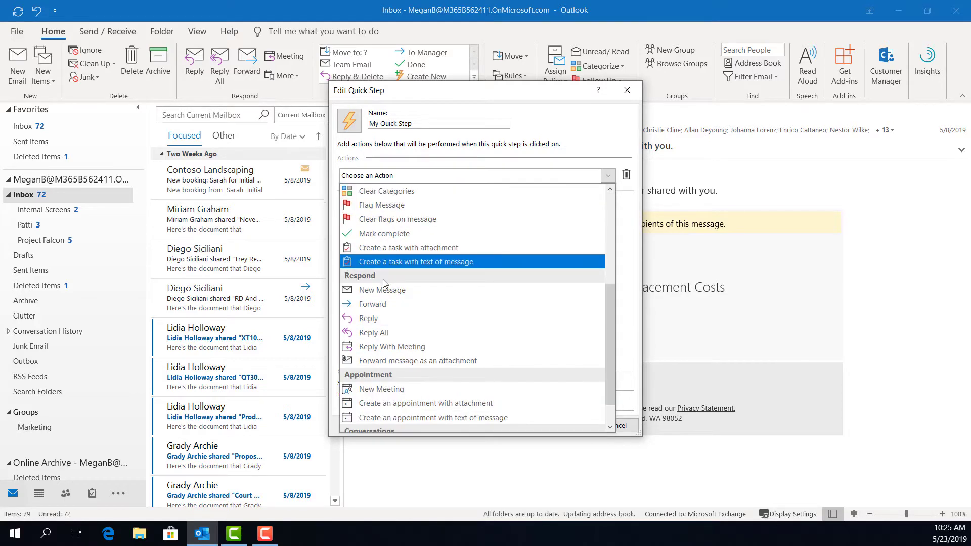
click(384, 288)
click(576, 210)
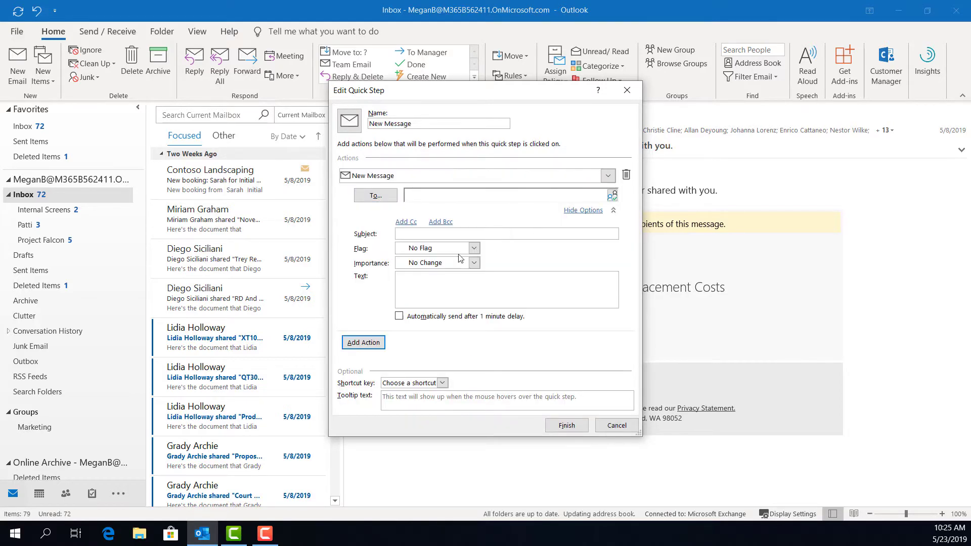
Step: Give it subject 'For Quick Emails', the preset body text, and the name 'Quick Email', then finish
click(413, 233)
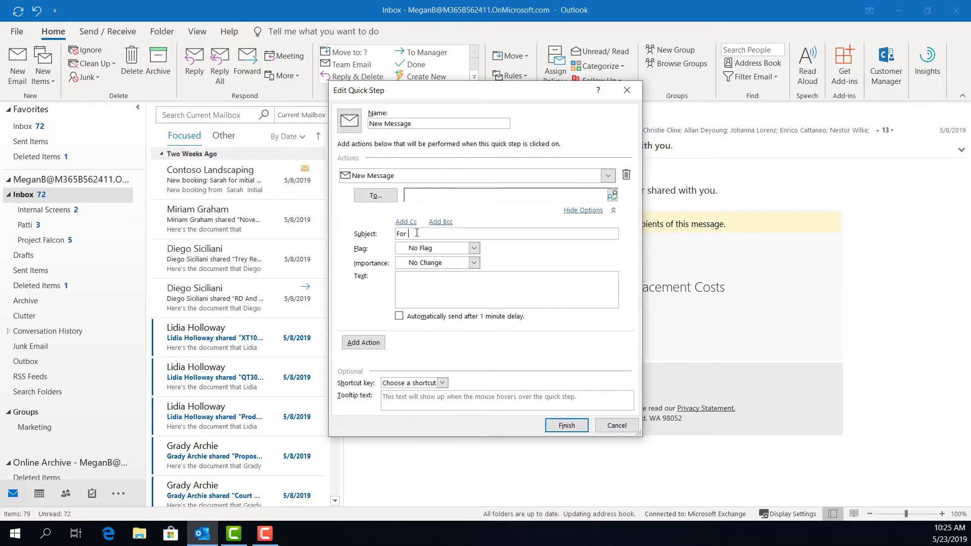
text(For Quick Emails)
click(420, 283)
text(I dont have to type this everytime because i thought ahead!)
triple_click(424, 123)
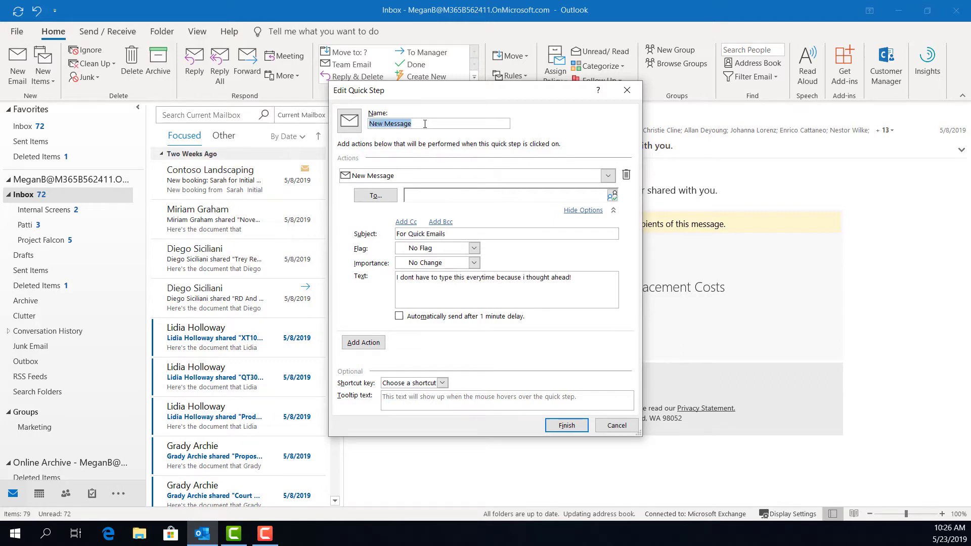
text(Quick Email)
click(566, 425)
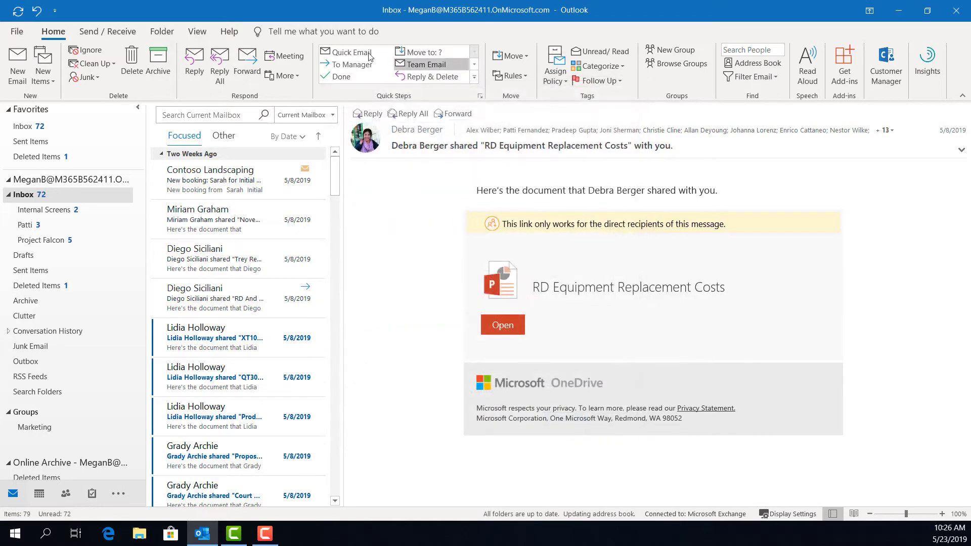
Step: Run Quick Email to open the prefilled 'For Quick Emails' message, then close it
click(336, 54)
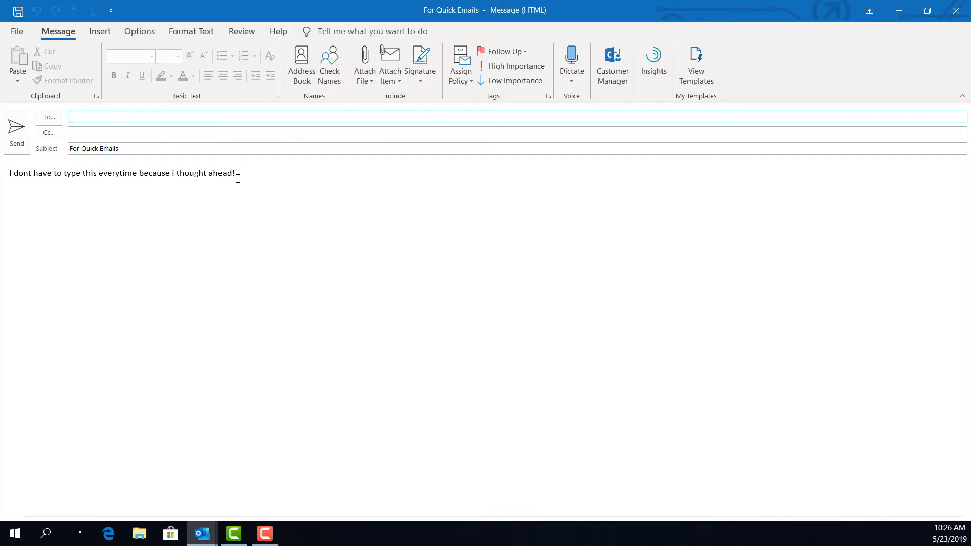
click(954, 10)
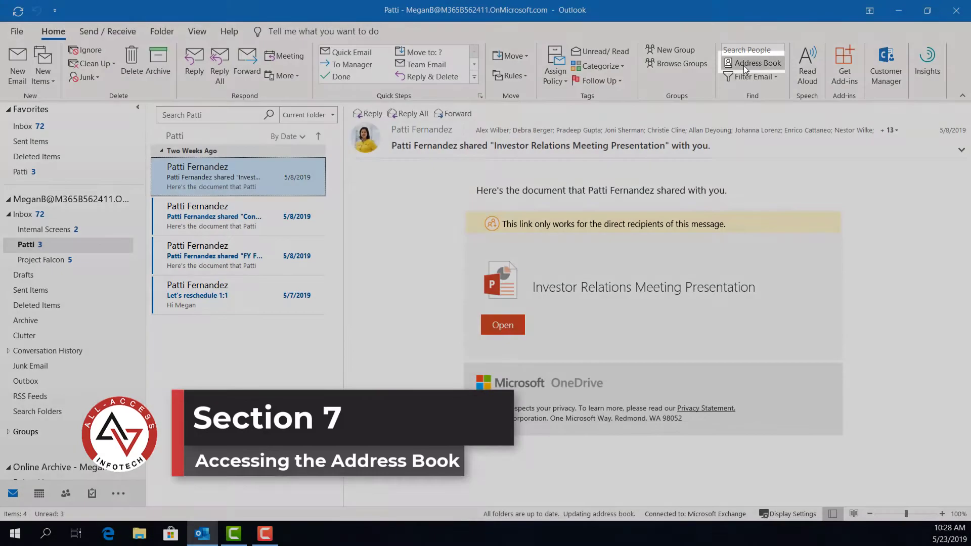
click(744, 65)
scroll(280, 236, down, 1)
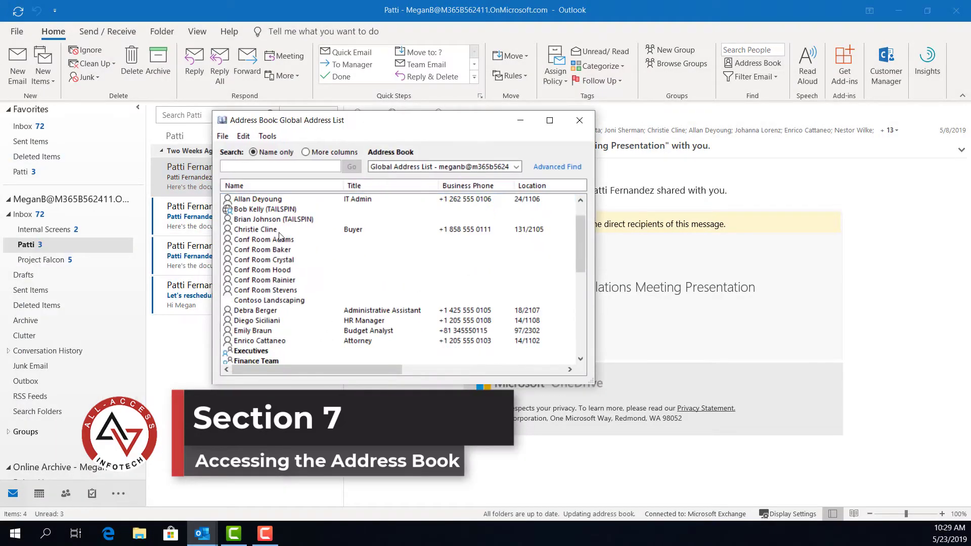
scroll(279, 236, down, 5)
click(580, 120)
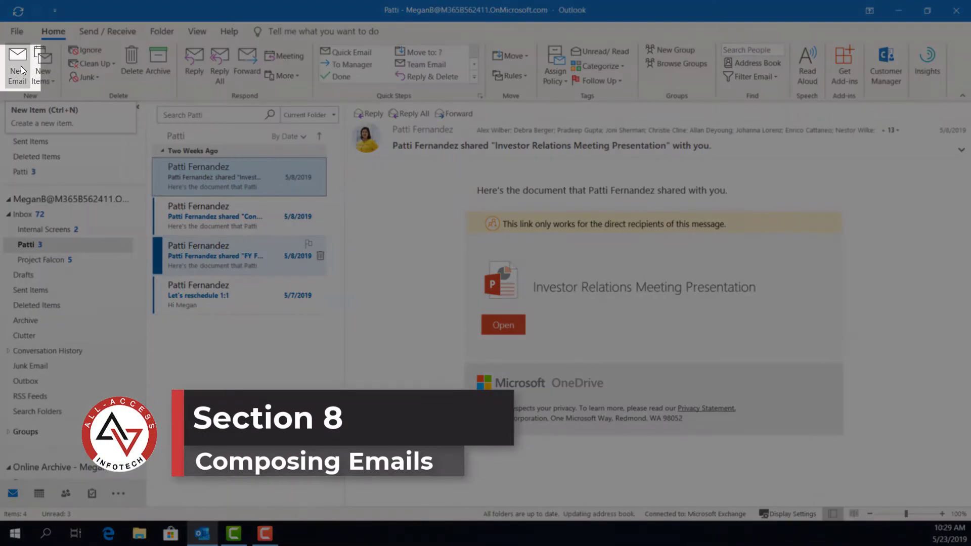
Step: Start a new email addressed To the HR Manager contact from the global address list
click(20, 65)
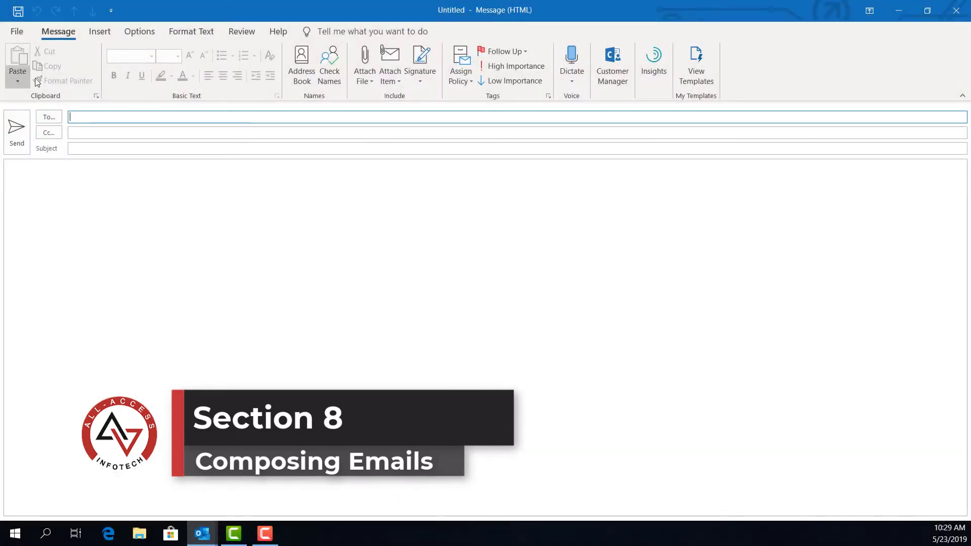
click(104, 116)
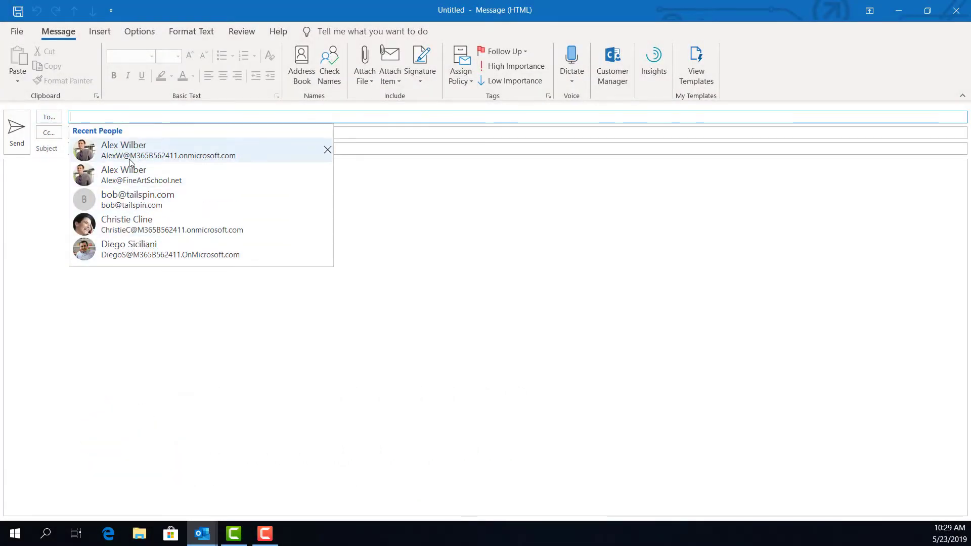
click(49, 117)
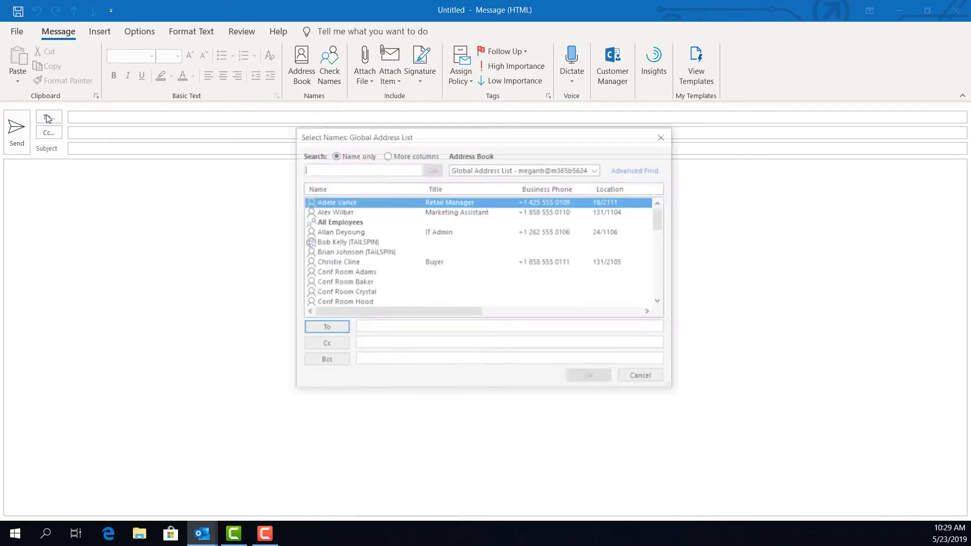
scroll(352, 233, down, 4)
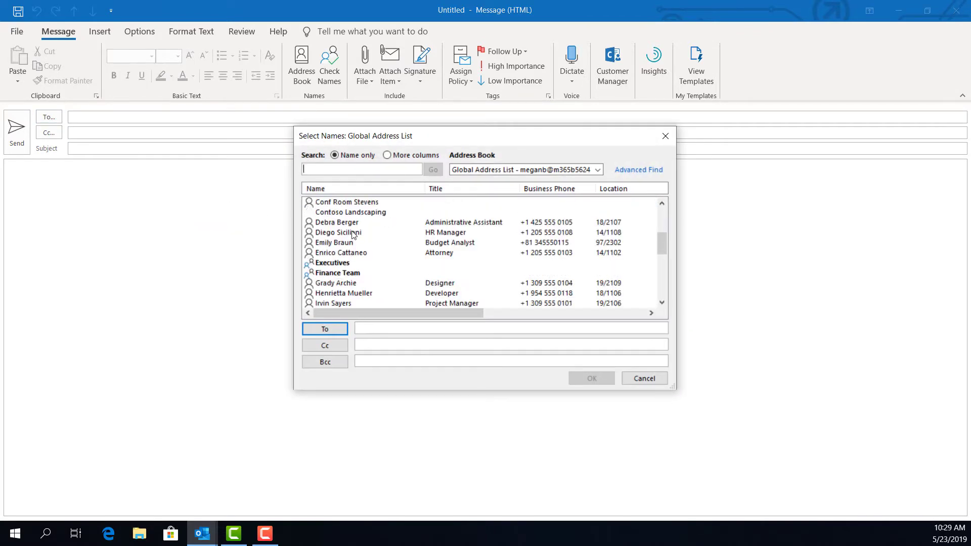
click(341, 232)
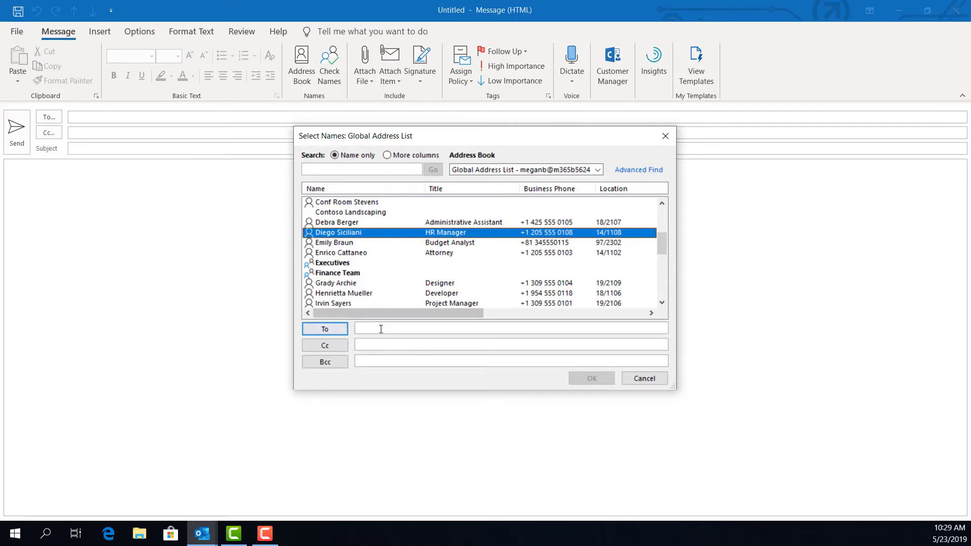
click(377, 330)
right_click(341, 232)
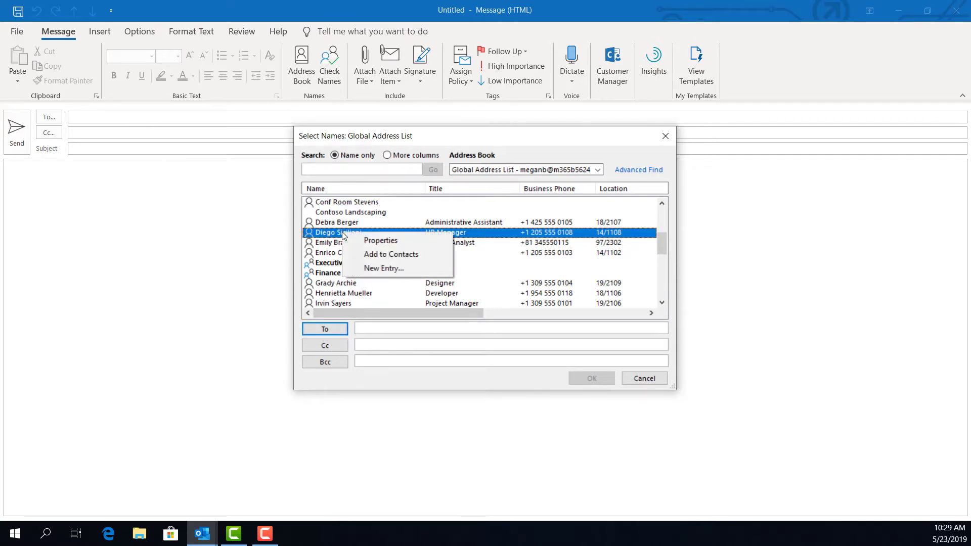
click(331, 329)
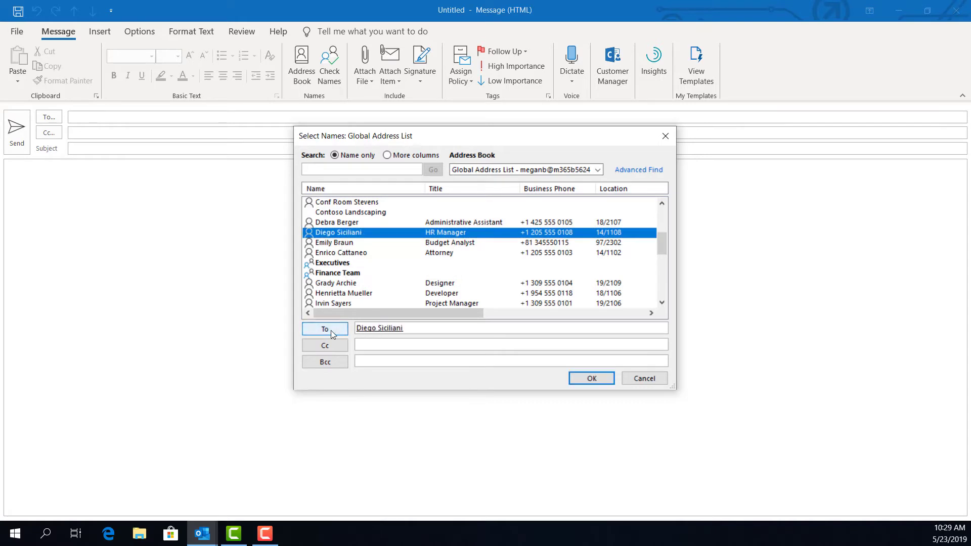
click(596, 380)
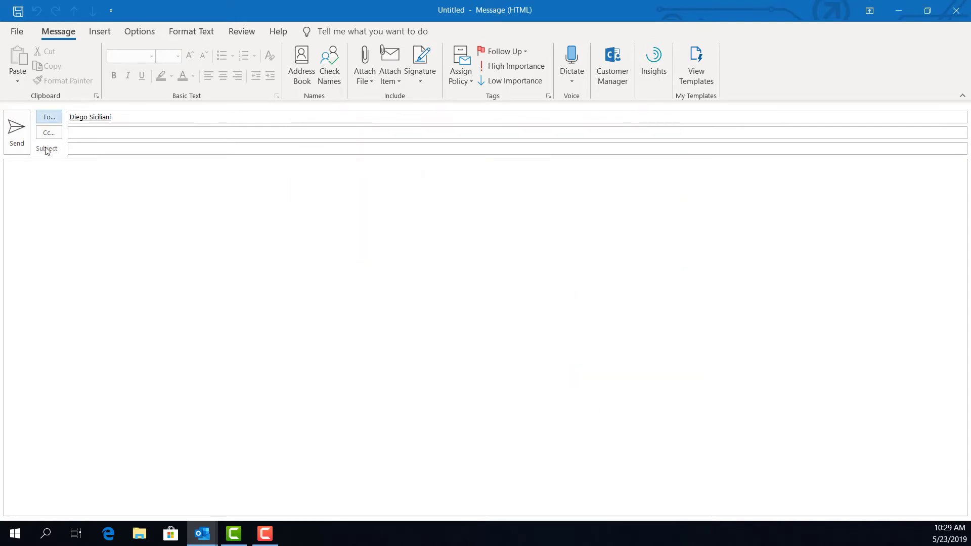
Step: Enter subject 'Test' and begin the body 'Hi This is a test!'
click(83, 159)
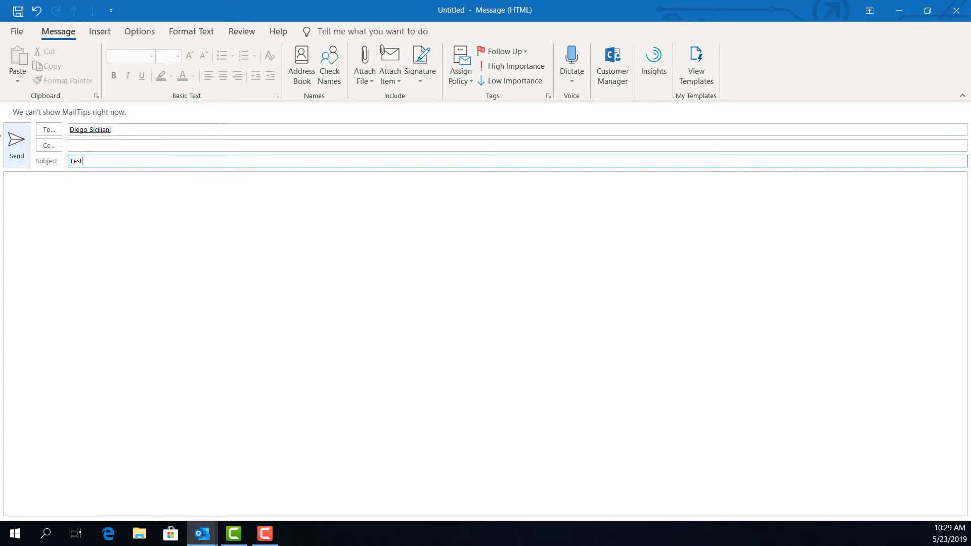
click(78, 234)
text(Hi)
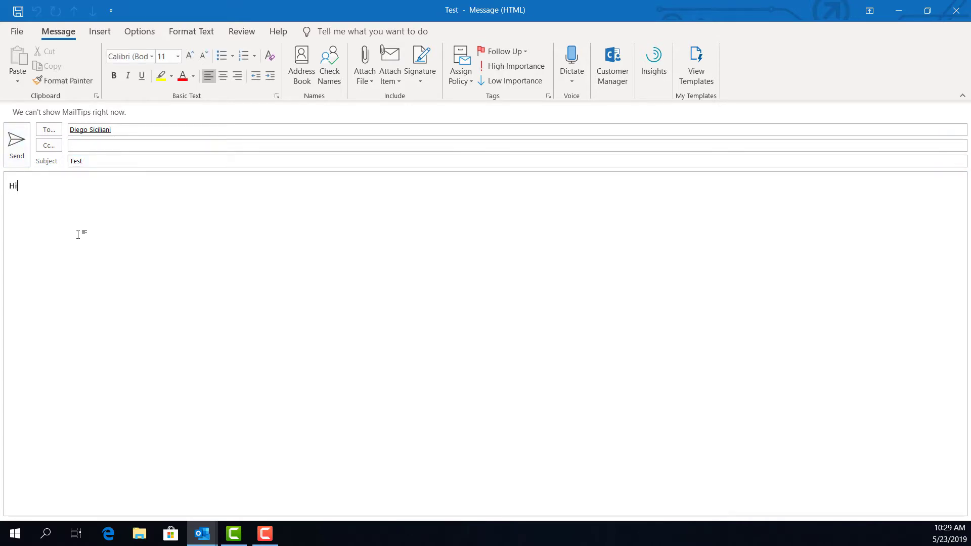
text( This is a test!)
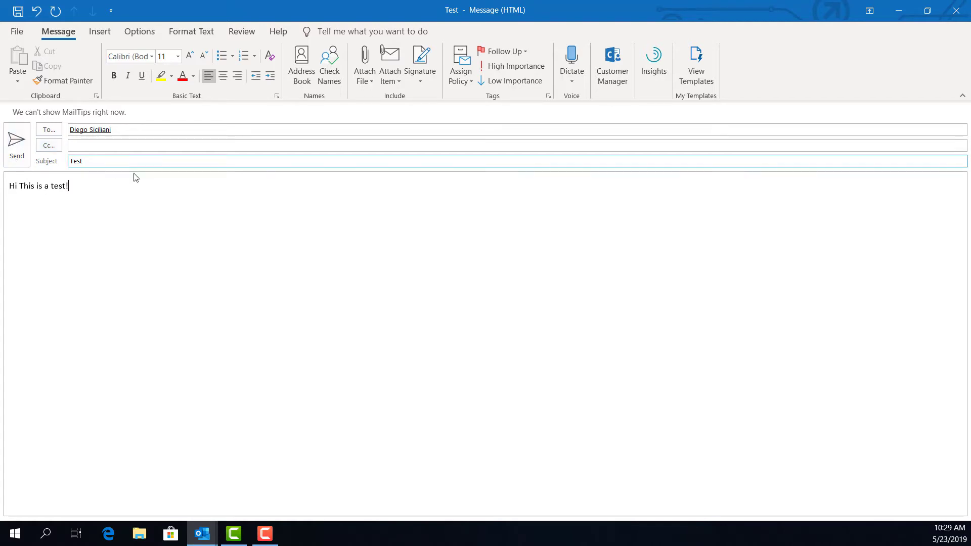
click(359, 81)
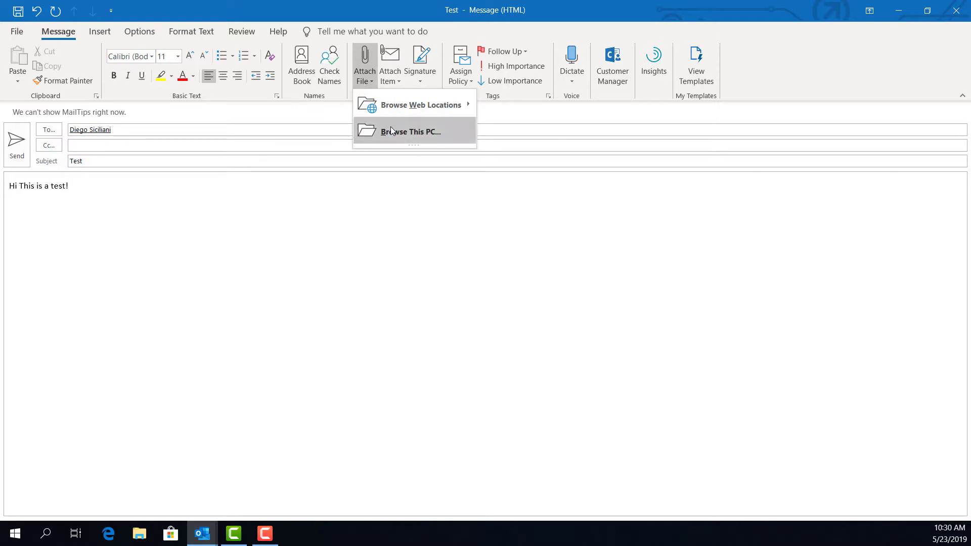
Step: Browse Downloads, Pictures and Videos for a file to attach, then cancel without attaching
click(392, 131)
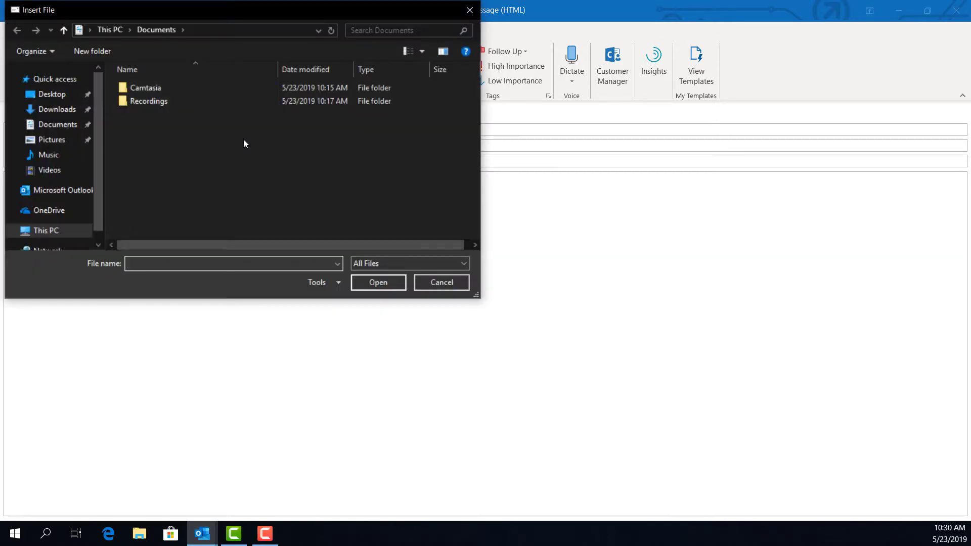
click(57, 110)
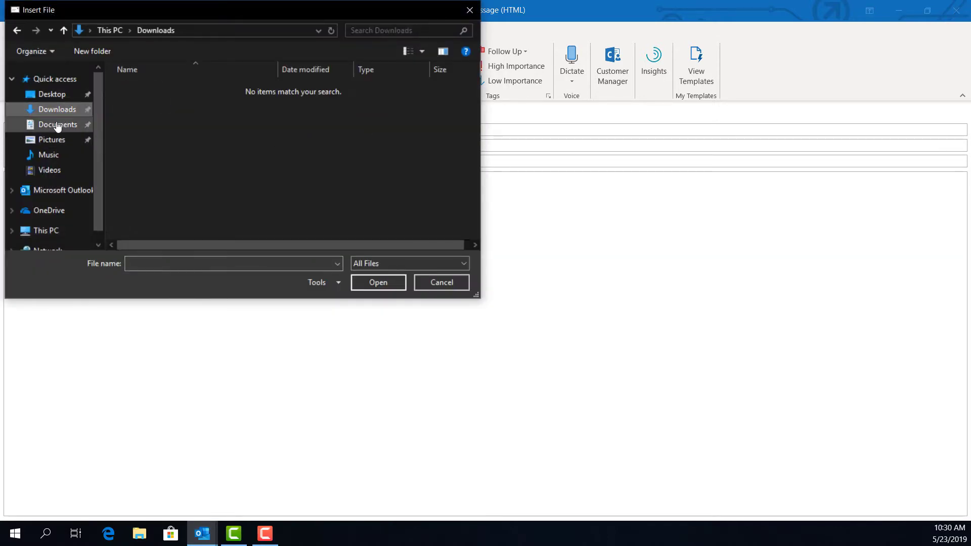
click(51, 140)
click(49, 170)
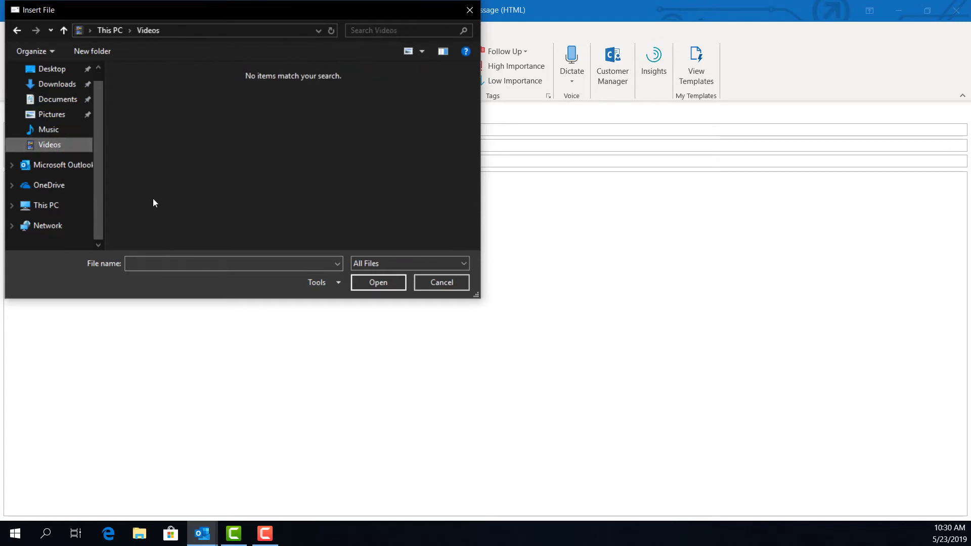
click(426, 286)
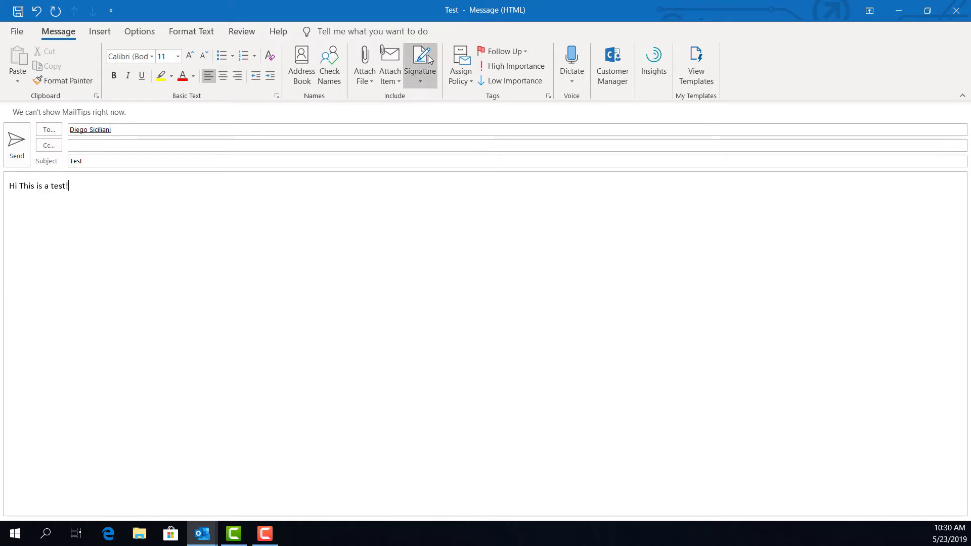
Step: Create a signature named Default reading 'Thank you!' plus the sender's name and All-Access Infotech
click(420, 68)
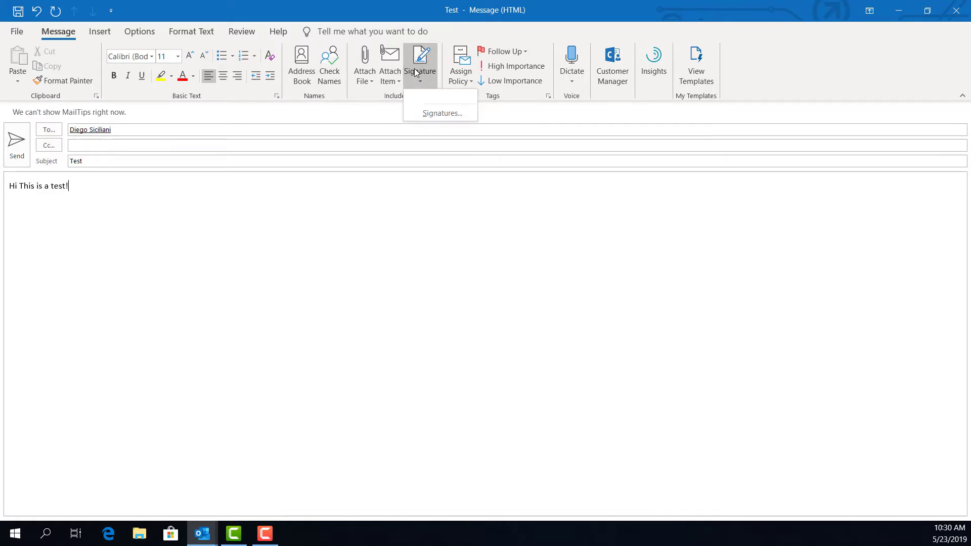
click(430, 112)
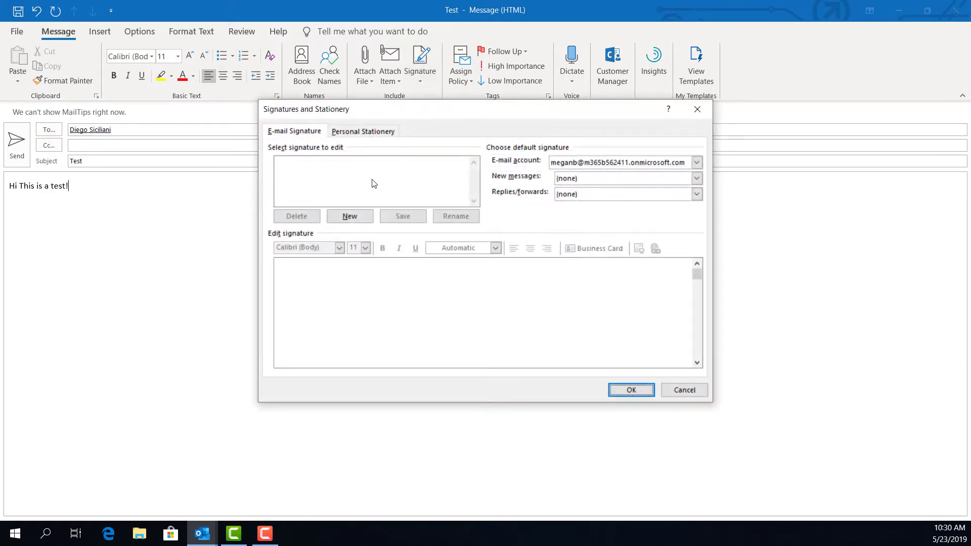
click(354, 217)
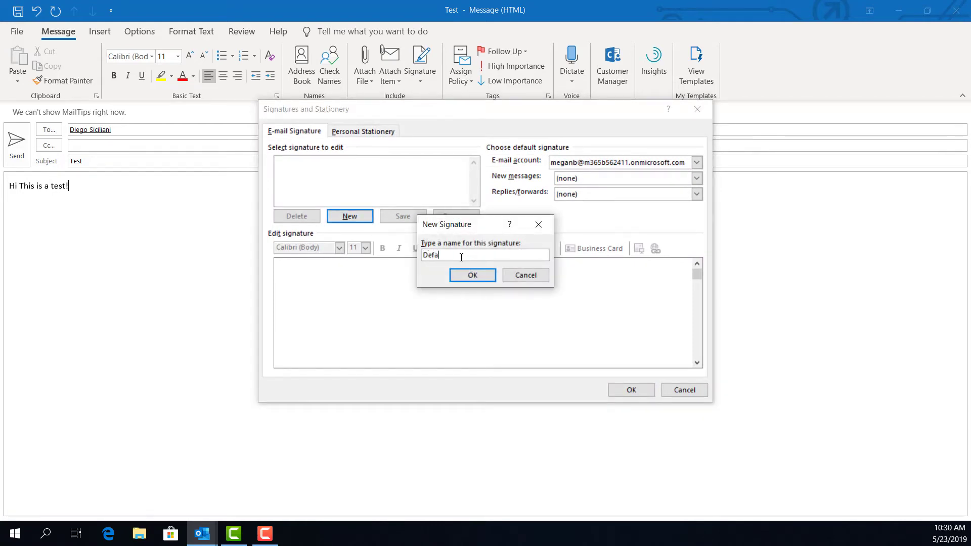
click(466, 281)
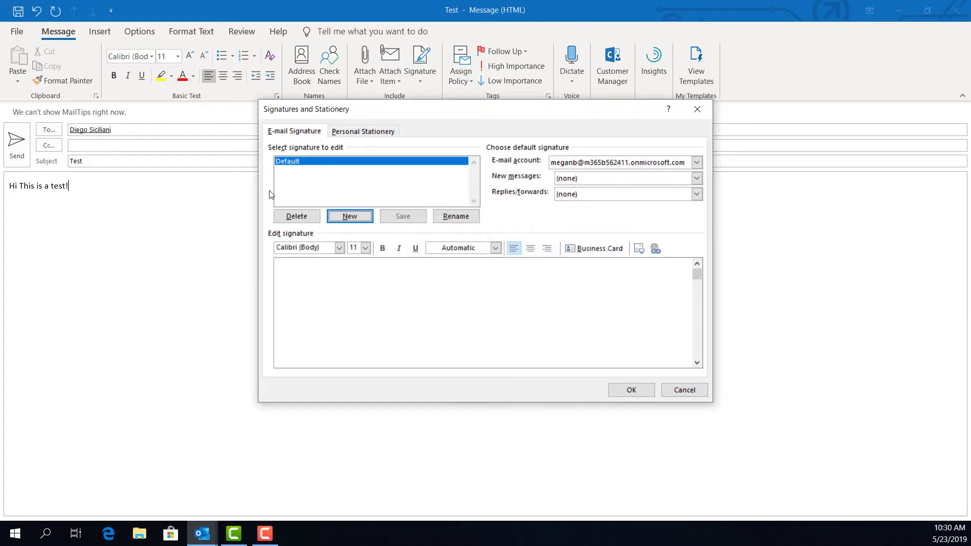
click(374, 290)
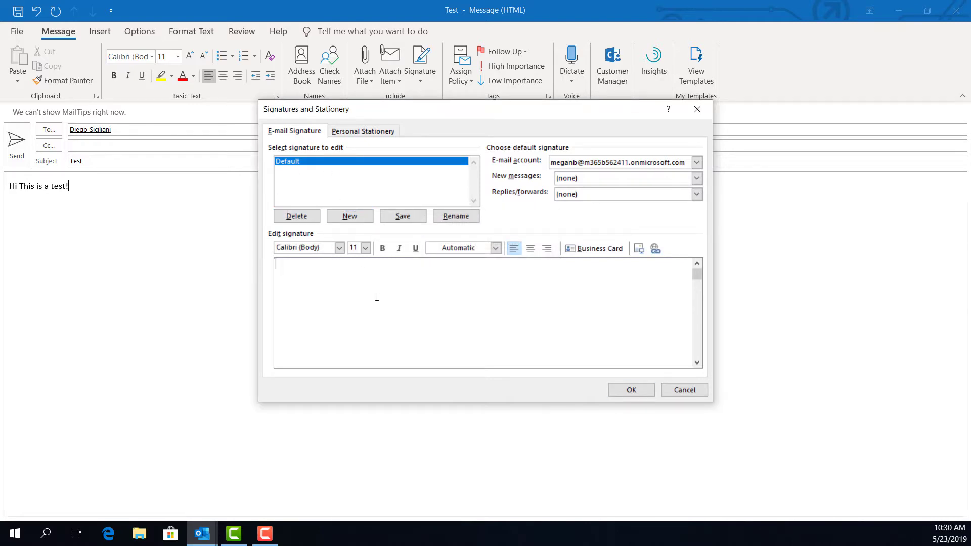
text(Thank you!)
key(Return)
text(Megan )
text(All-Access Infotech)
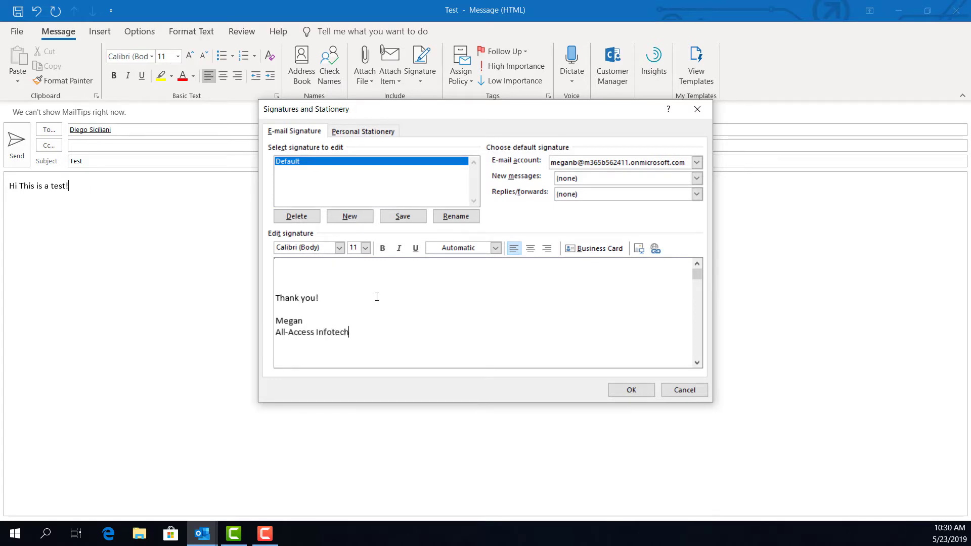
click(631, 391)
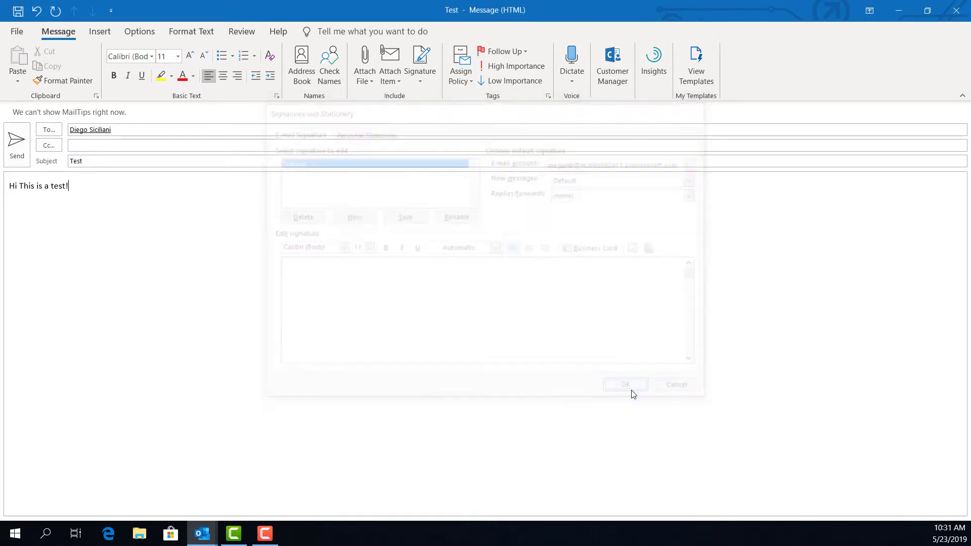
Step: Insert the Default signature into the Test message and send it
click(420, 76)
click(440, 97)
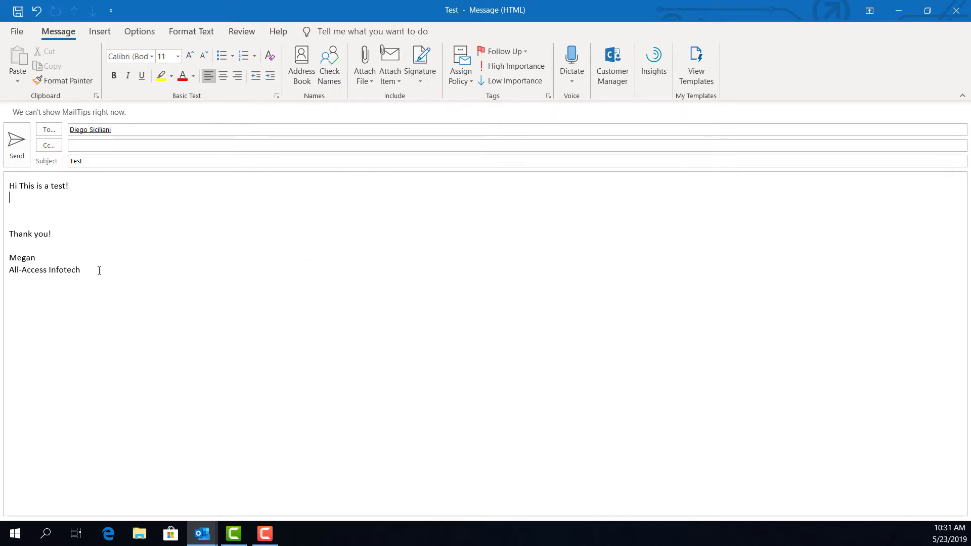
click(17, 144)
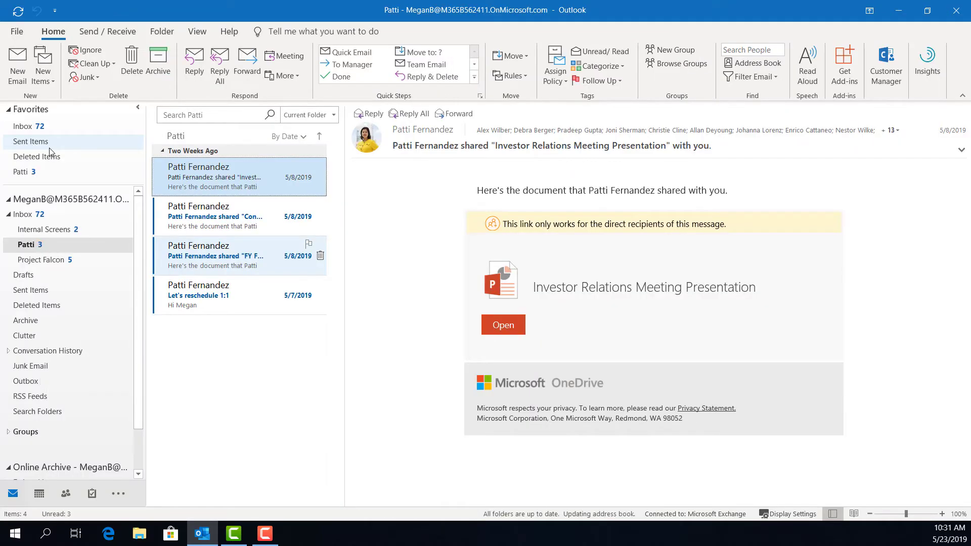
Step: Switch to the Calendar to view May 2019 as a full month
click(18, 64)
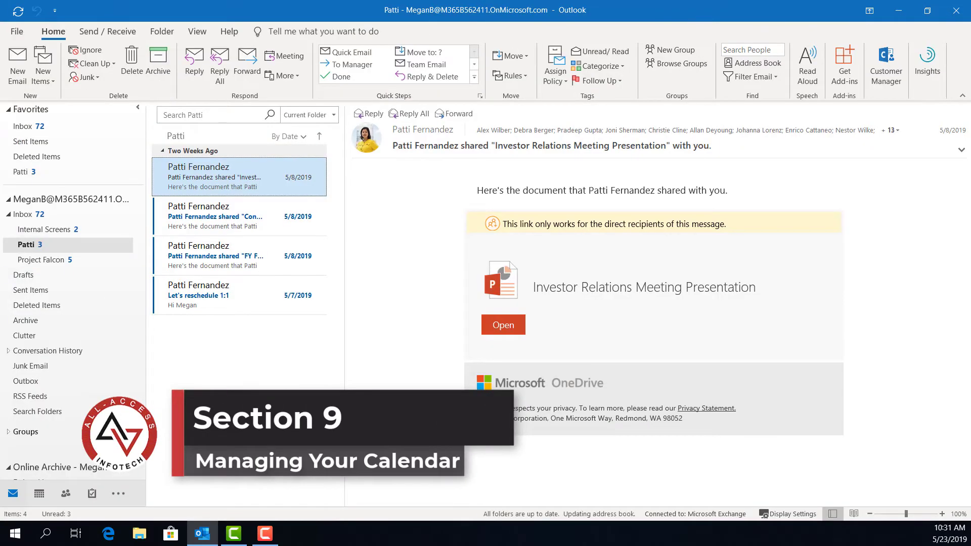
click(39, 493)
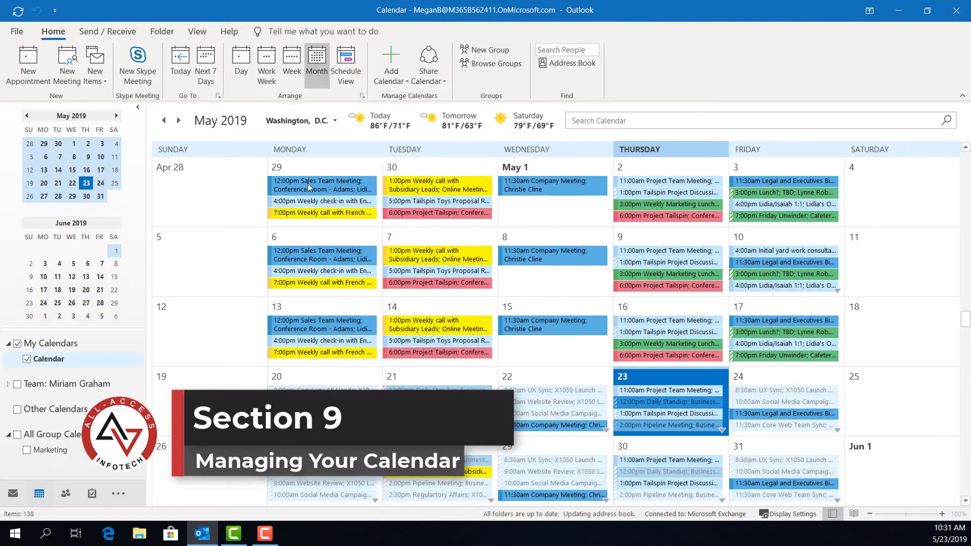
mouse_move(309, 185)
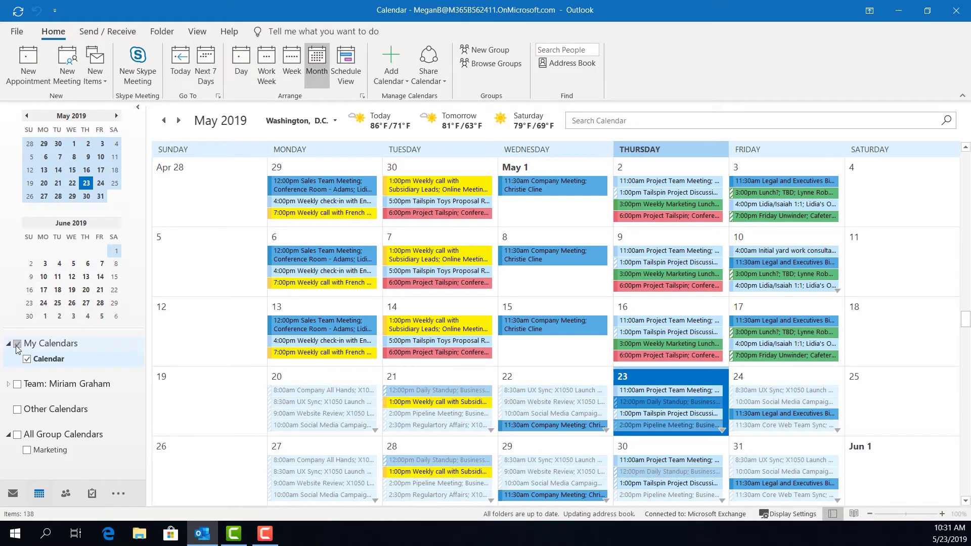
Step: Briefly show the team calendar, overlay Marketing on yours, then close Marketing again
click(18, 385)
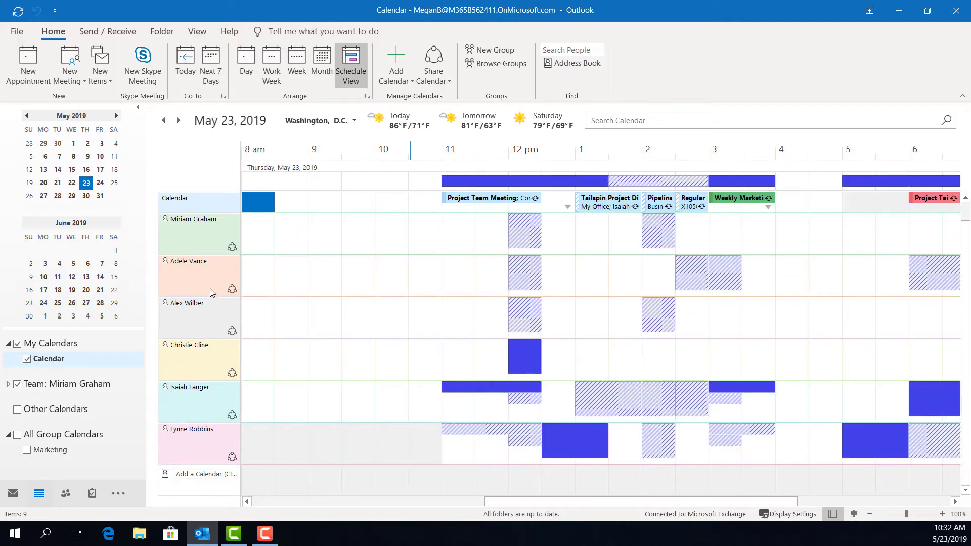
click(17, 385)
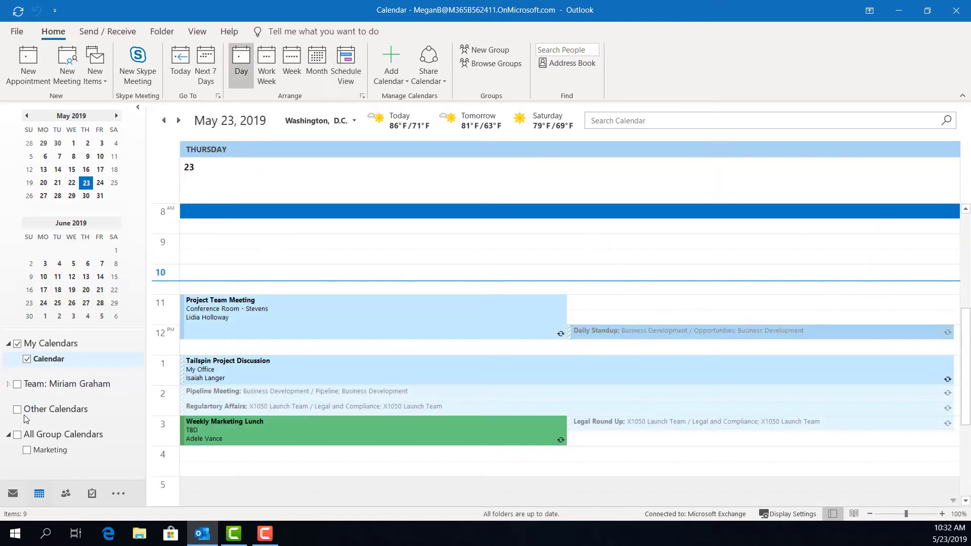
click(27, 450)
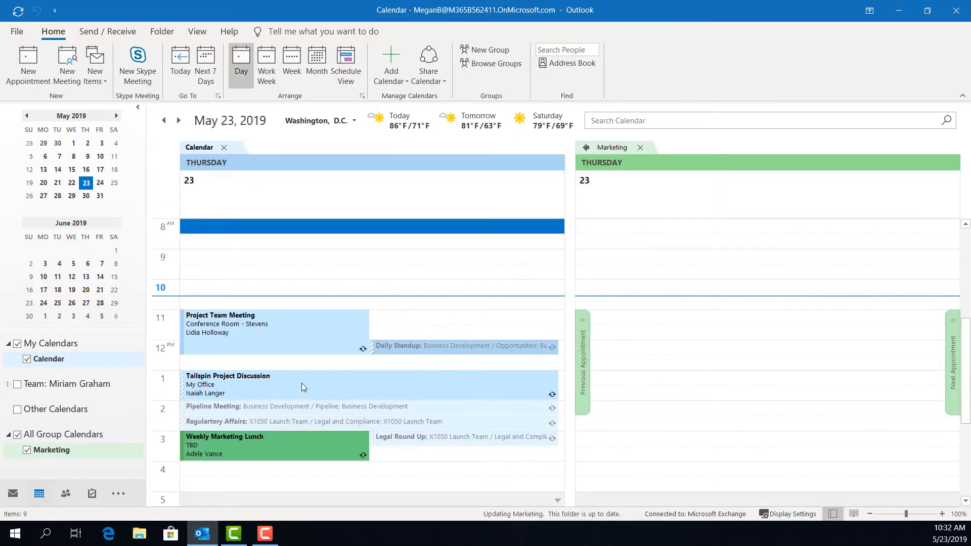
scroll(743, 331, down, 3)
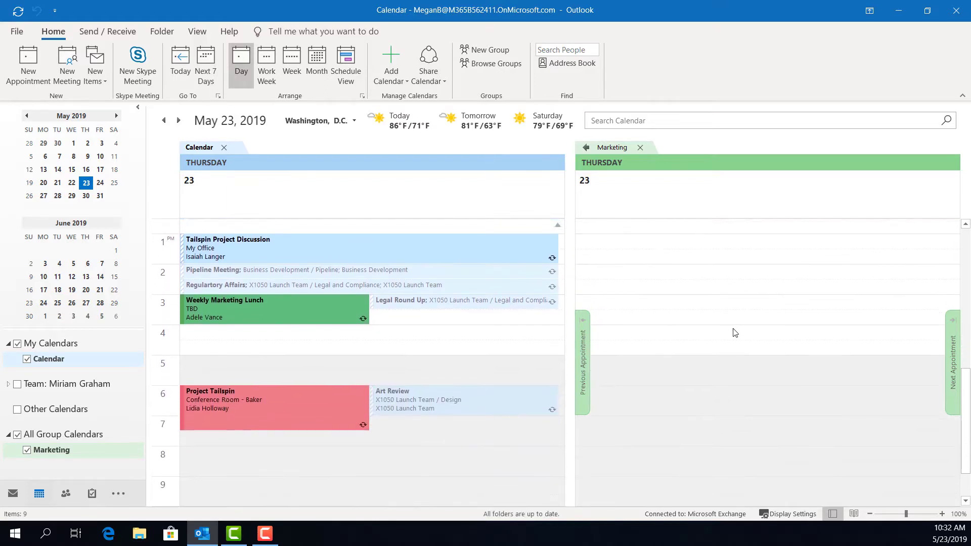
scroll(735, 333, up, 5)
click(585, 149)
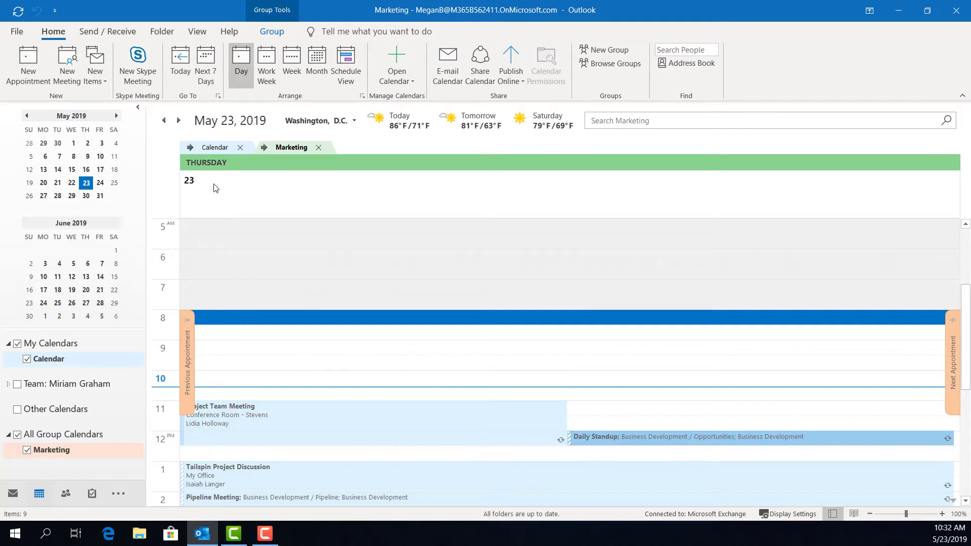
click(205, 150)
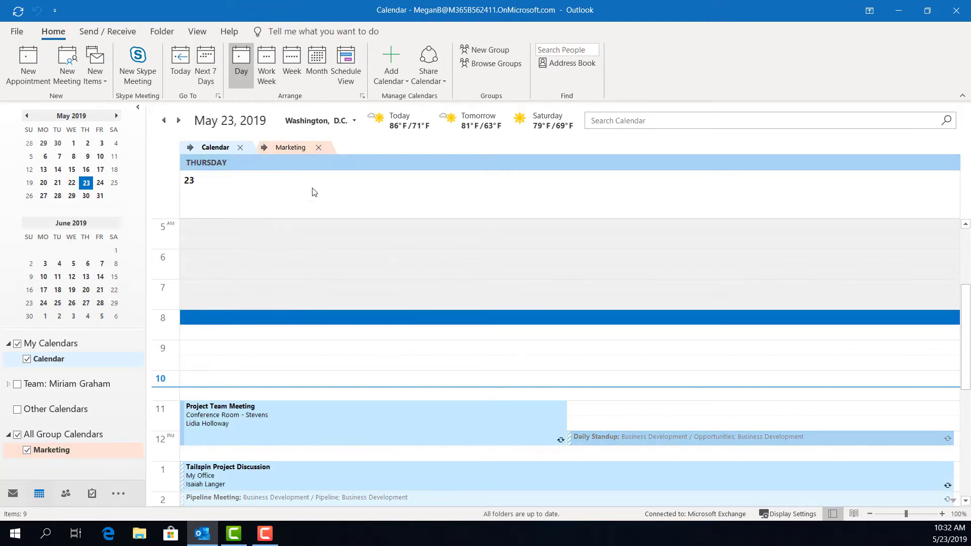
click(318, 148)
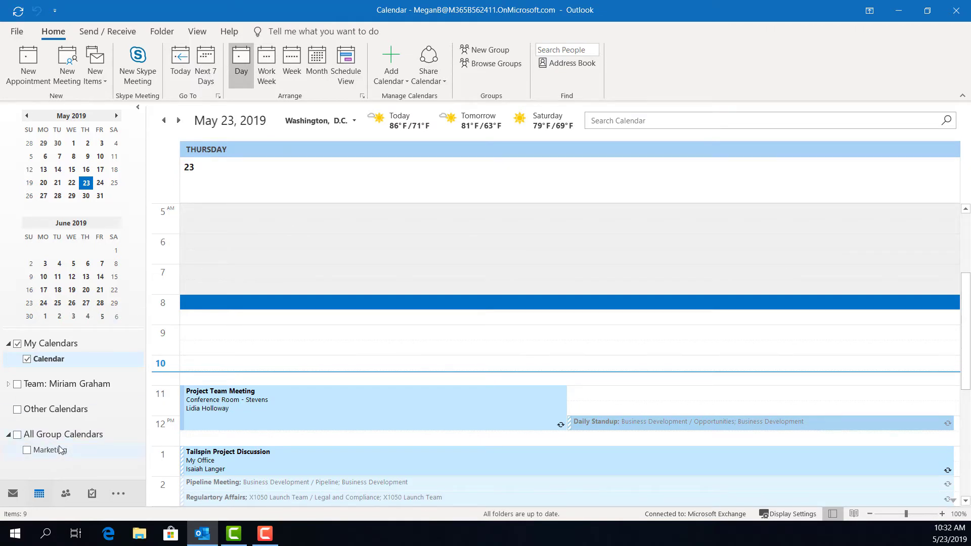
Step: Create a new appointment 'test' starting at 9:30 AM with 'test' in its notes
click(33, 67)
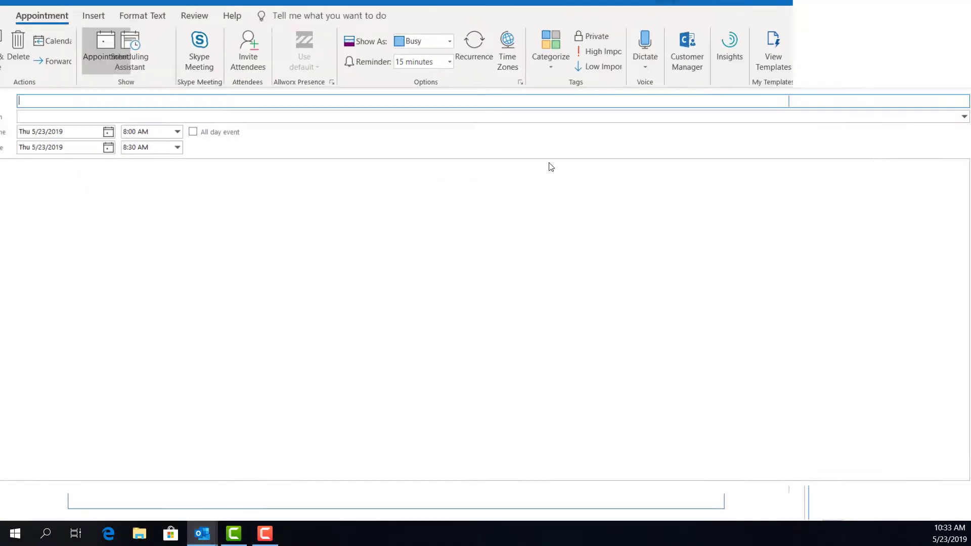
text(test)
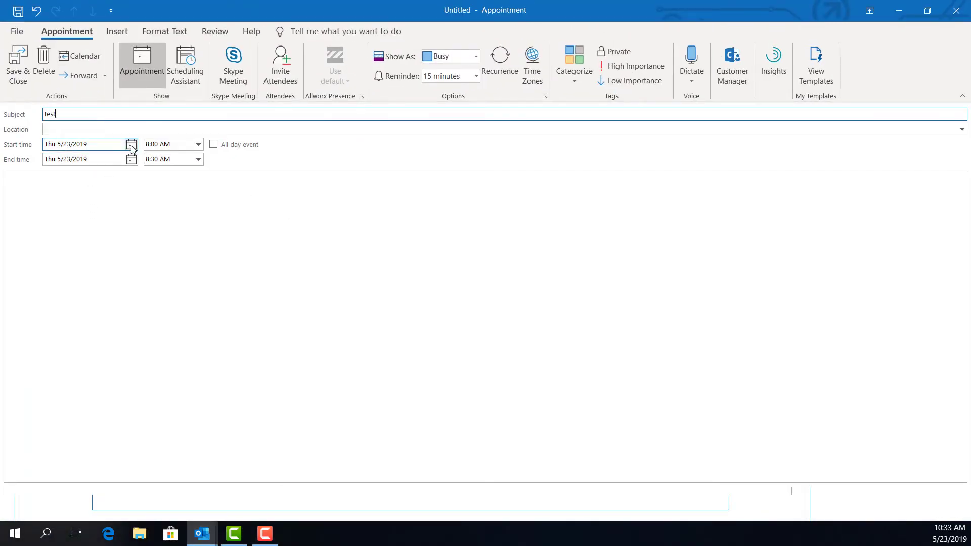
click(198, 144)
click(170, 198)
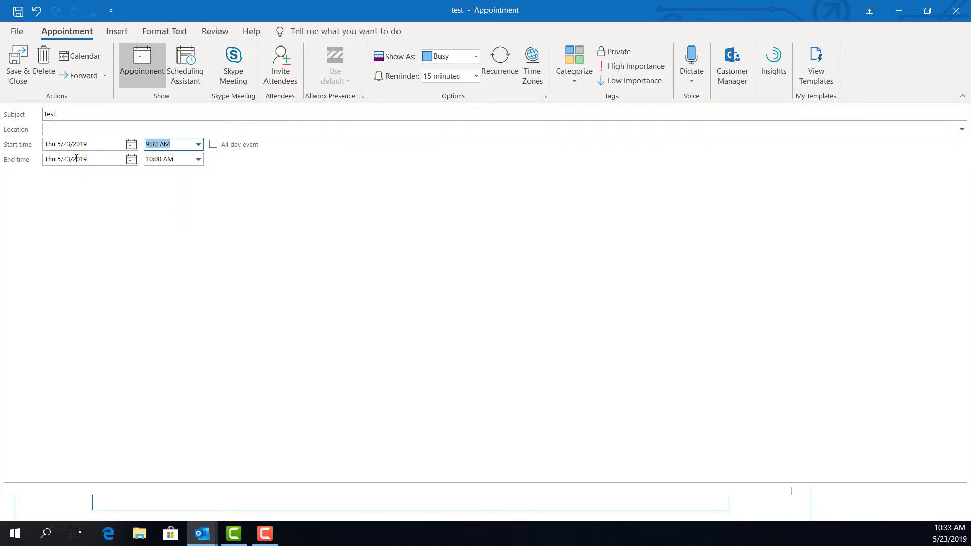
click(110, 232)
text(test)
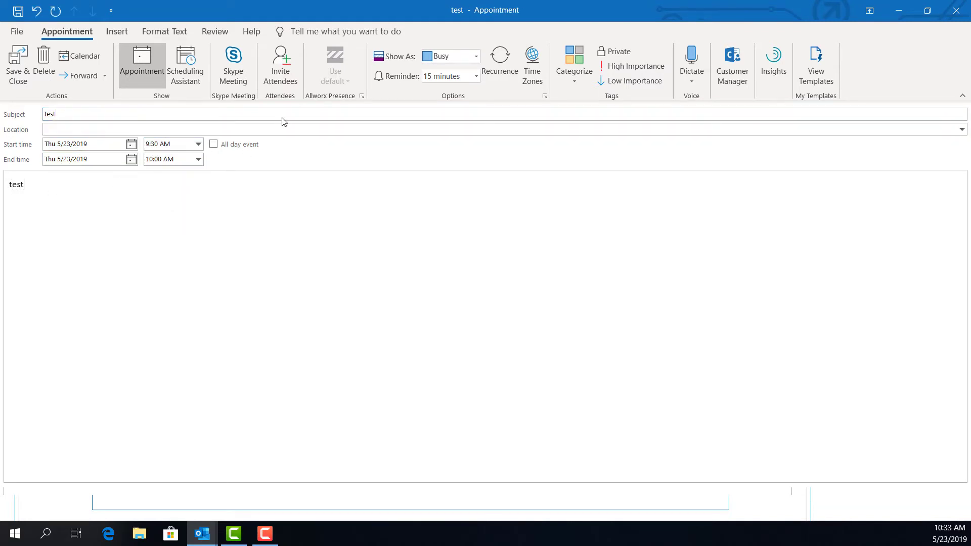
Step: Tag it Blue Category, repeat it weekly on Thursdays until 11/7/2019, and save it
click(574, 65)
click(589, 112)
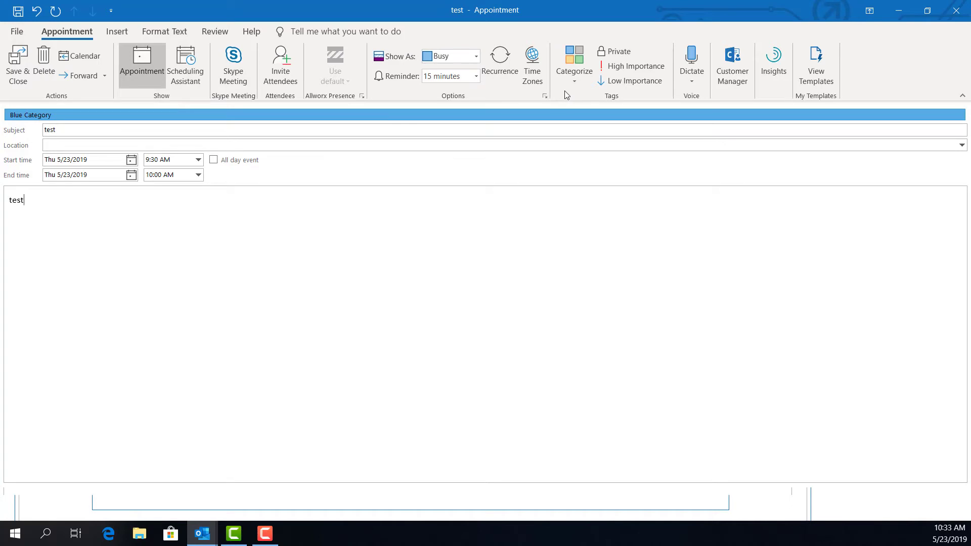
click(499, 59)
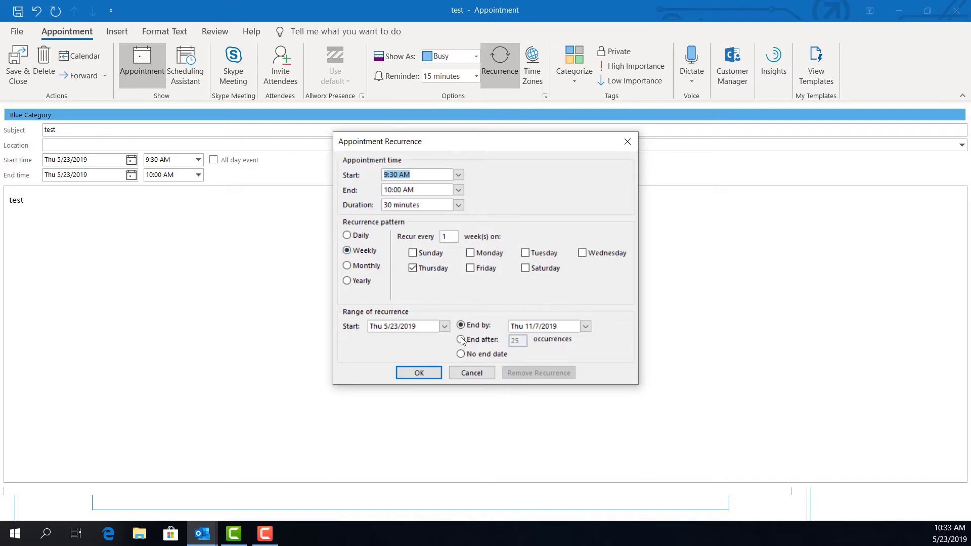
click(423, 372)
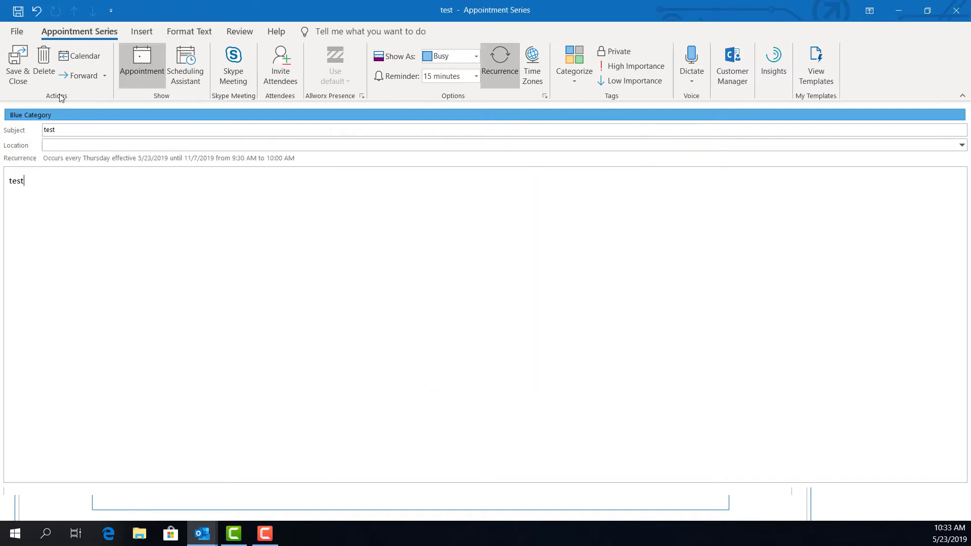
click(20, 75)
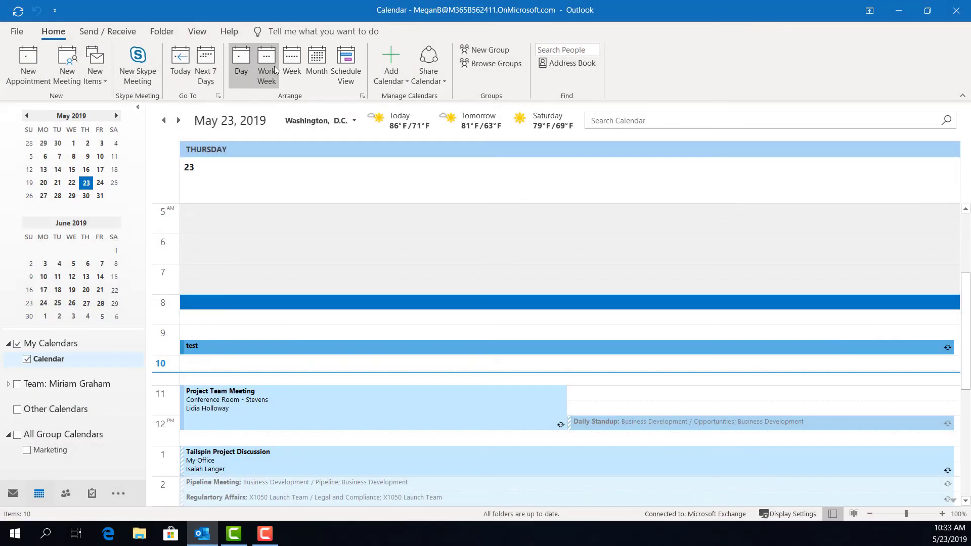
Step: Try Work Week, Week and Schedule views, settle on May 2019 Month view, then go to People
click(275, 66)
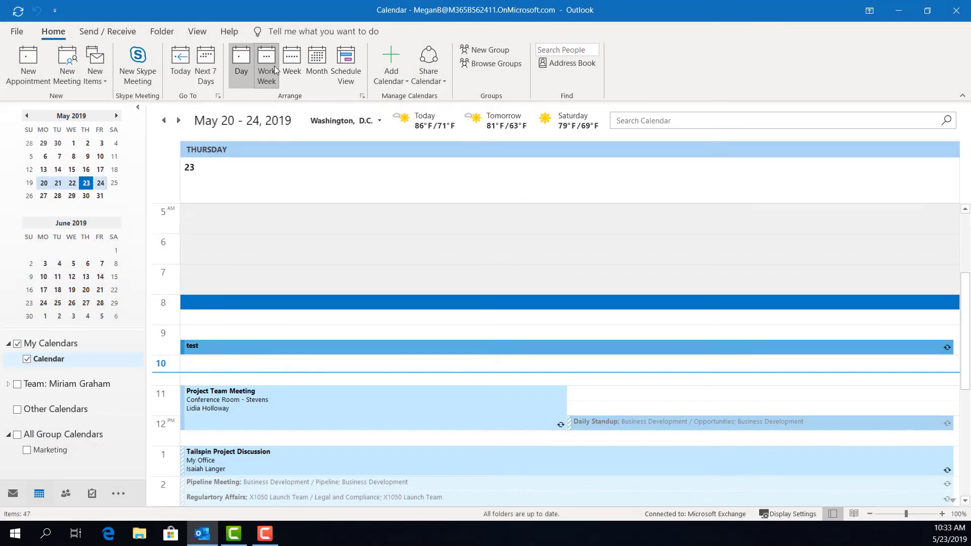
click(292, 63)
click(315, 60)
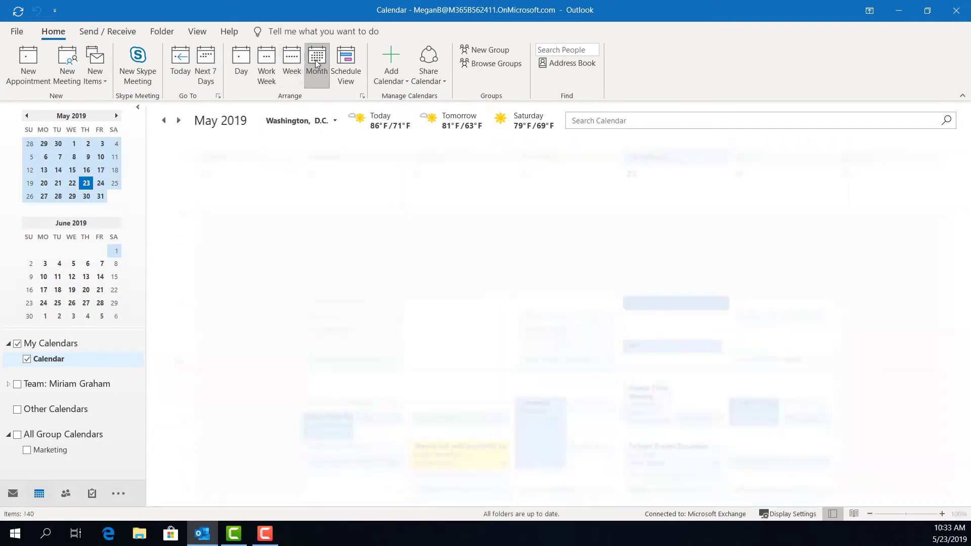
click(339, 71)
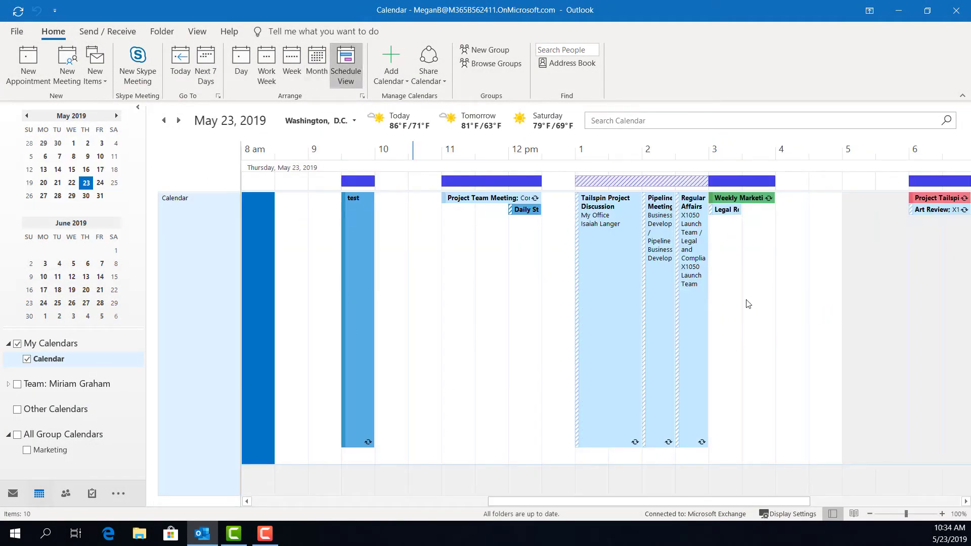
click(318, 63)
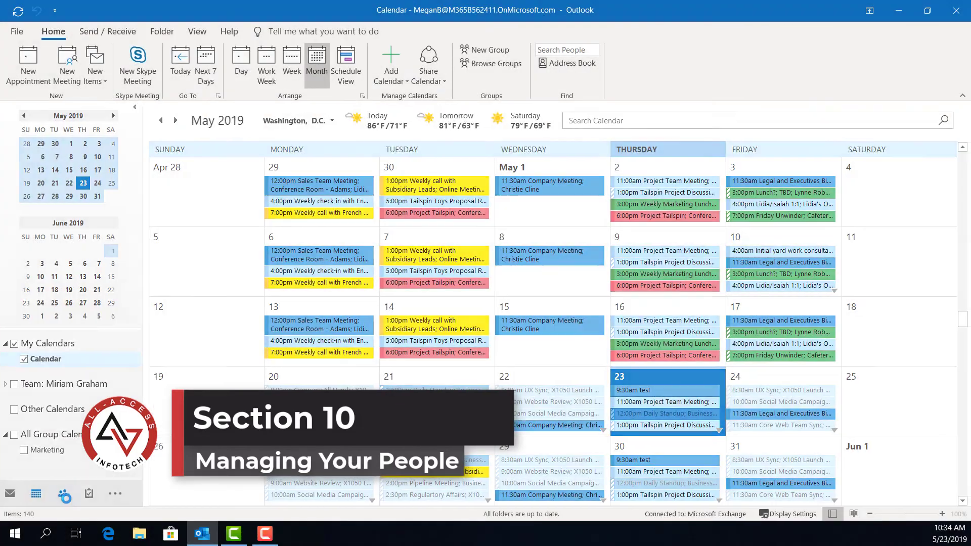
click(66, 494)
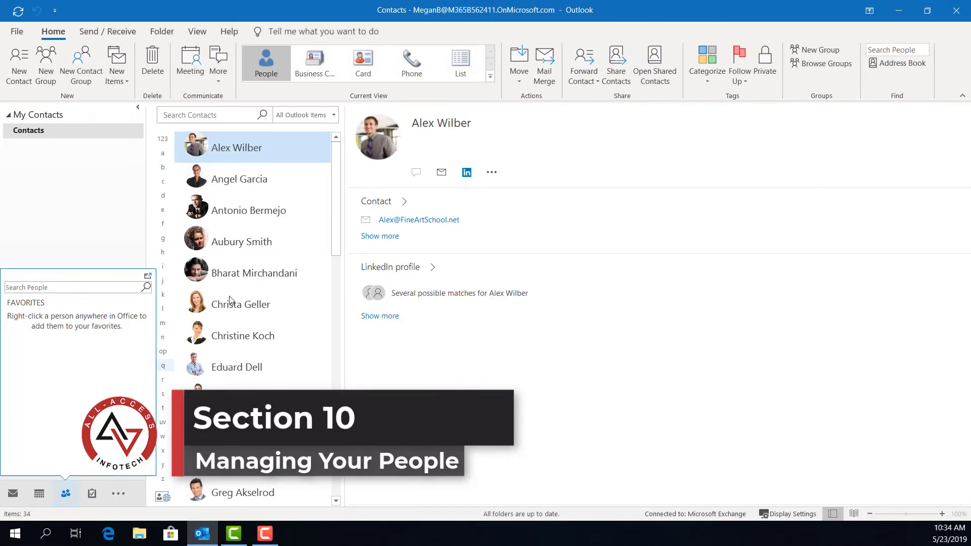
Step: Send a colleague a Share Contacts invitation for the Contacts folder and confirm sending
scroll(250, 267, down, 3)
scroll(249, 267, down, 3)
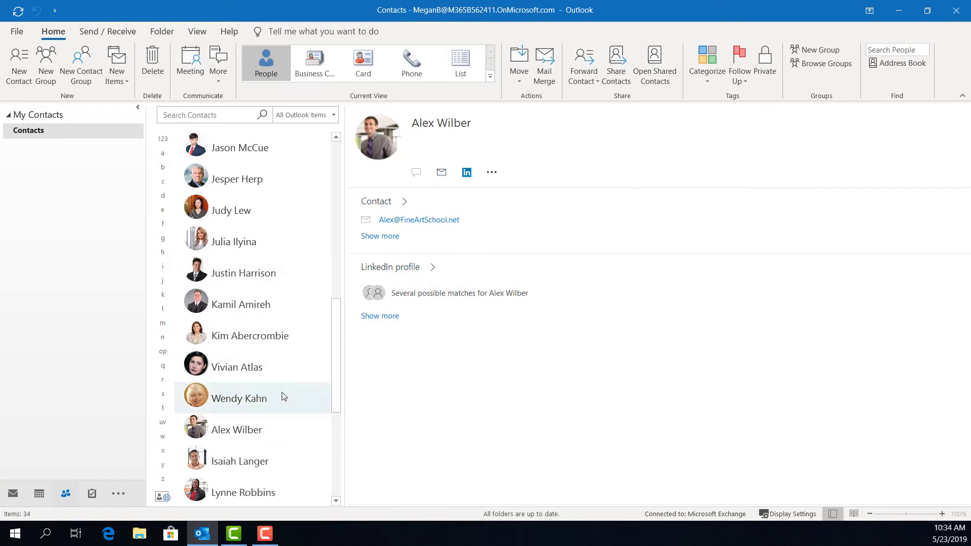
right_click(30, 132)
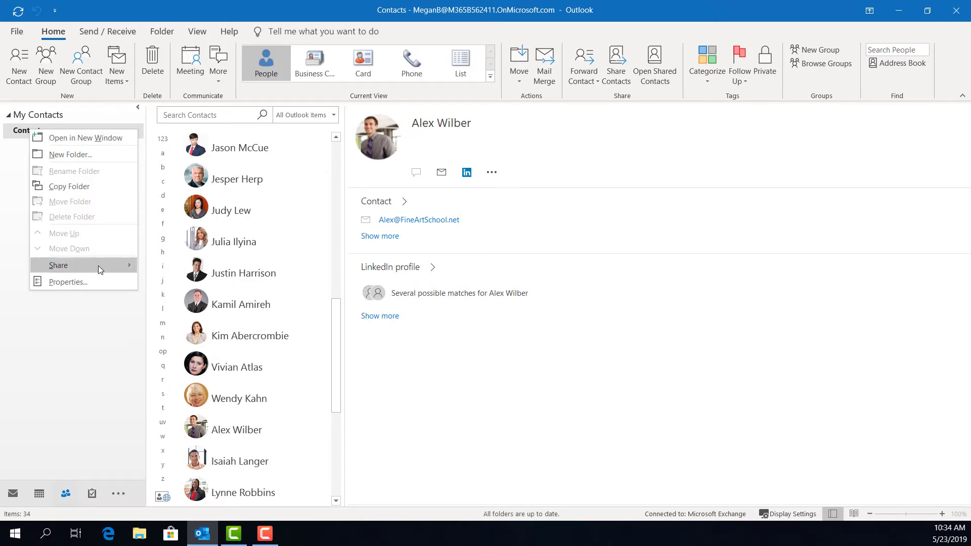
mouse_move(98, 266)
click(182, 272)
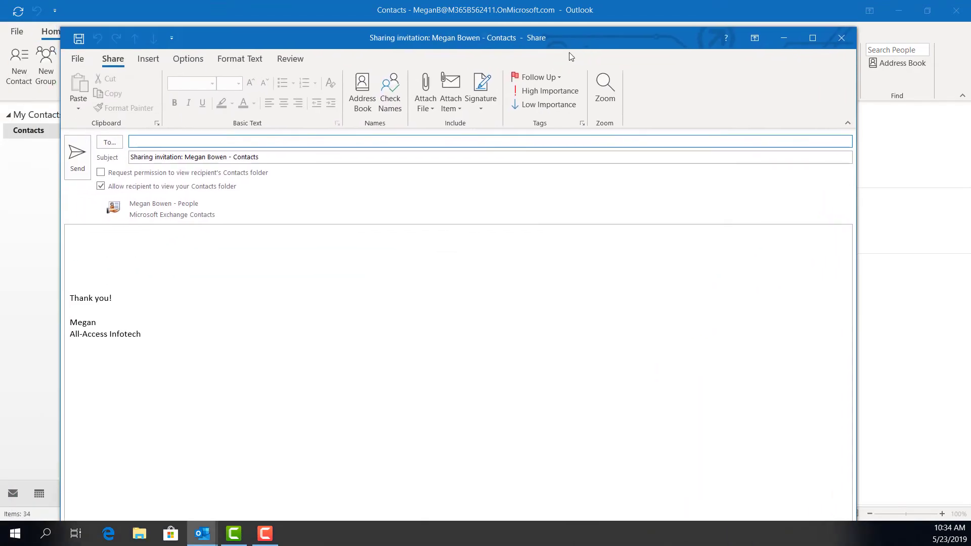
click(178, 142)
click(186, 176)
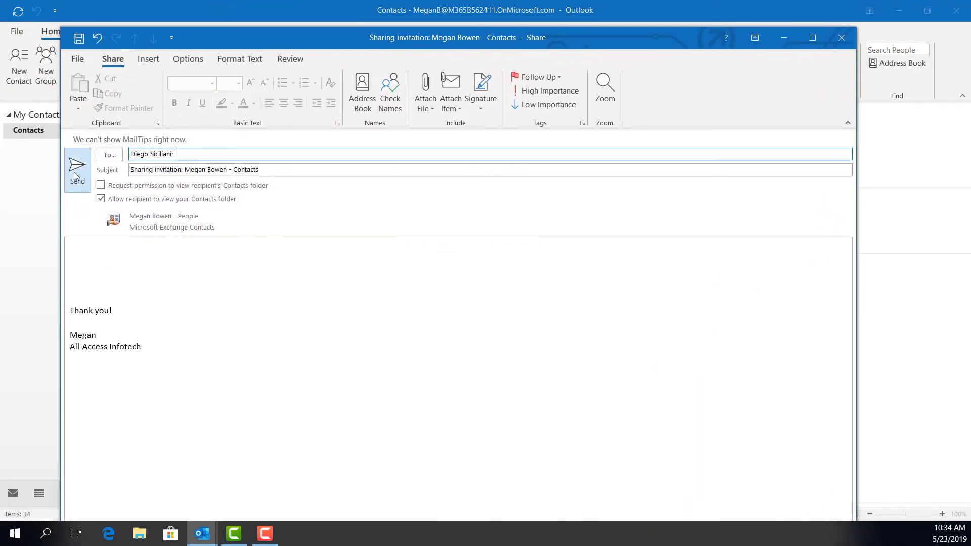
click(78, 168)
click(484, 350)
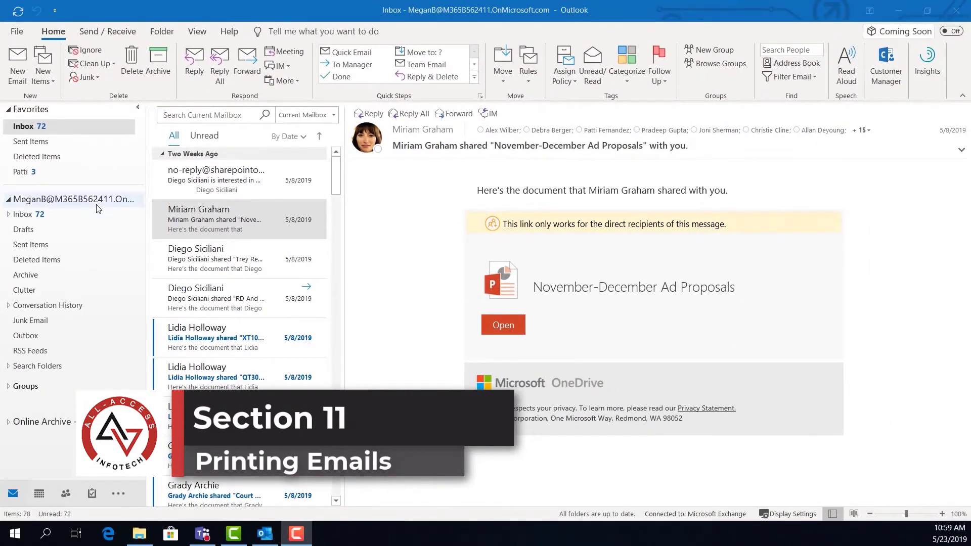
Step: Read through several shared-document messages further down the Inbox
click(211, 262)
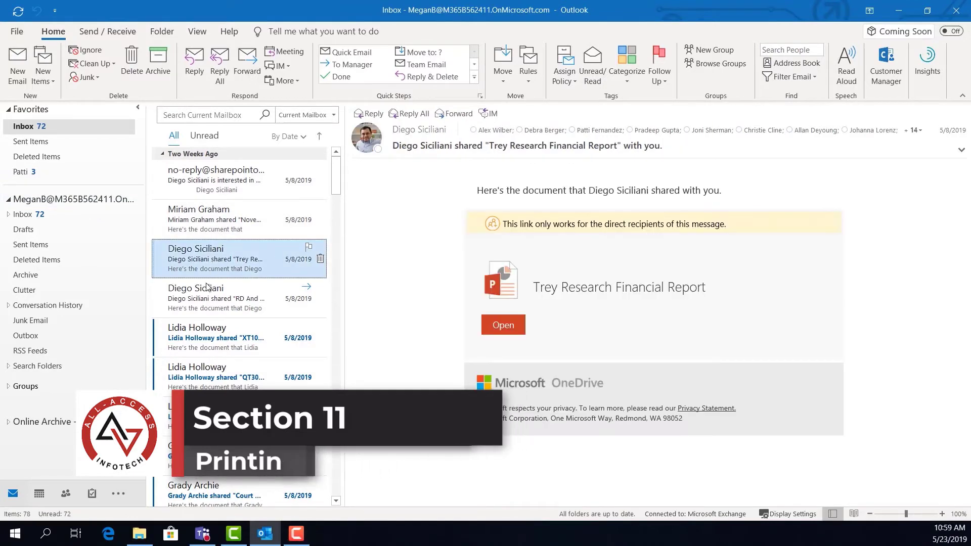
scroll(207, 303, down, 3)
click(202, 338)
scroll(202, 338, down, 2)
click(202, 338)
scroll(202, 338, down, 3)
click(203, 338)
scroll(203, 338, down, 3)
click(203, 337)
scroll(204, 338, down, 3)
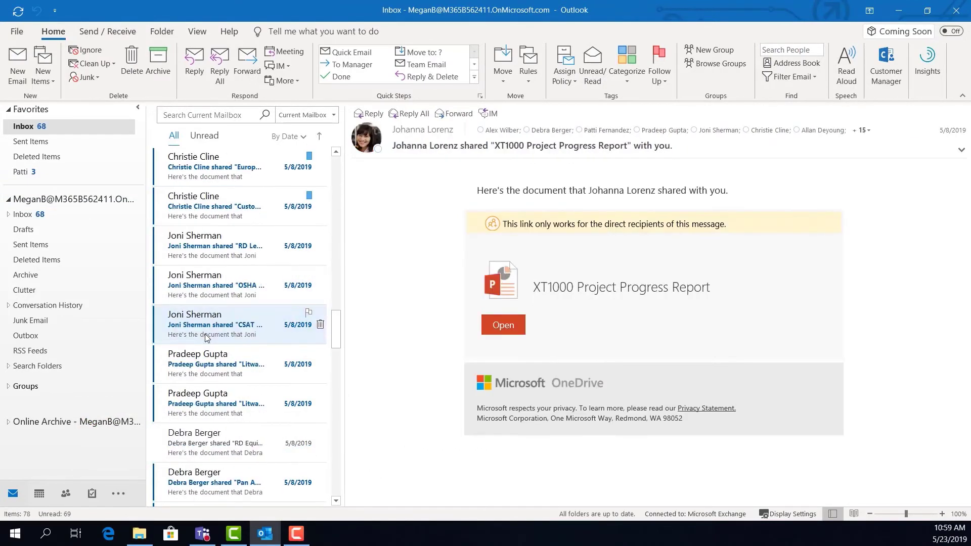
Step: Open the CSAT Surbey Legal Release message and show its print preview
click(204, 338)
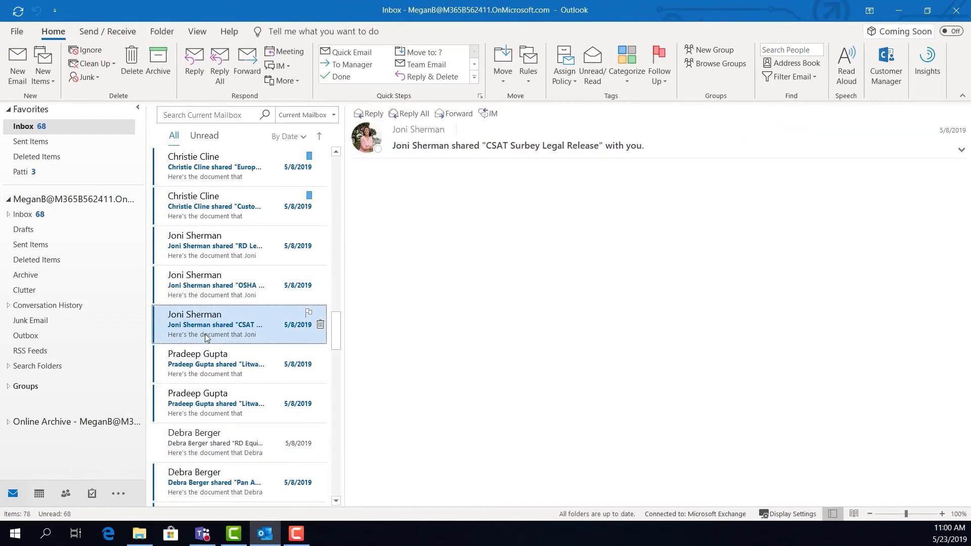
click(14, 36)
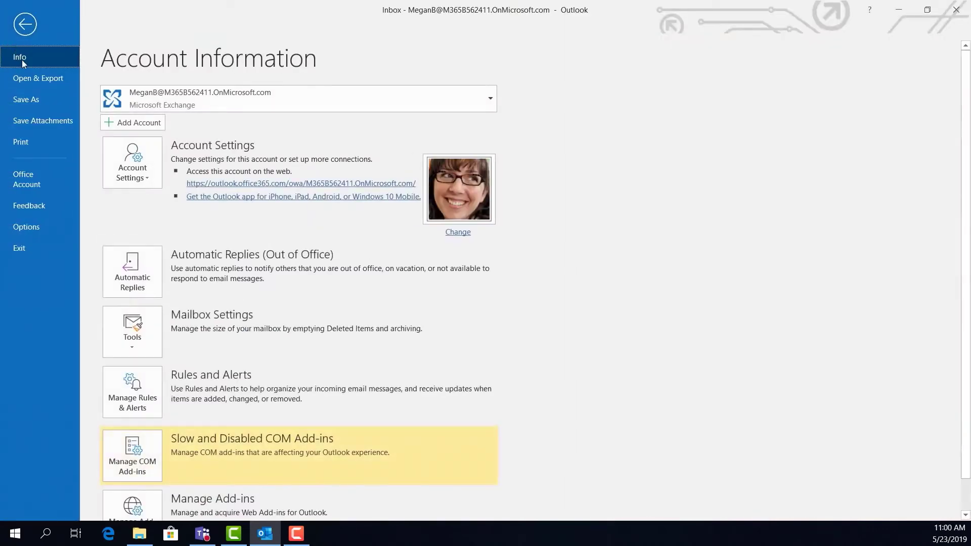
click(25, 144)
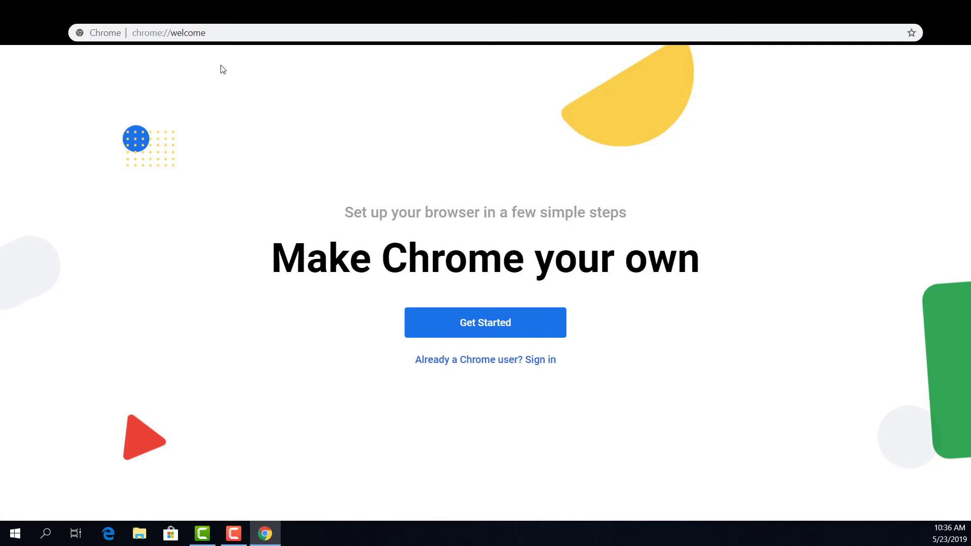
Step: Search the web for 'teams' and open the Microsoft Teams product page
click(219, 33)
text(t)
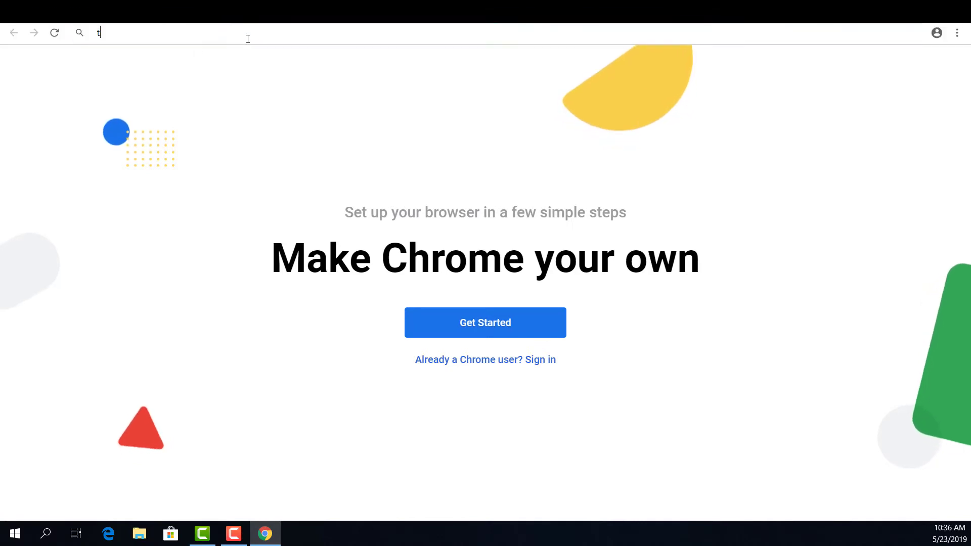
text(eam)
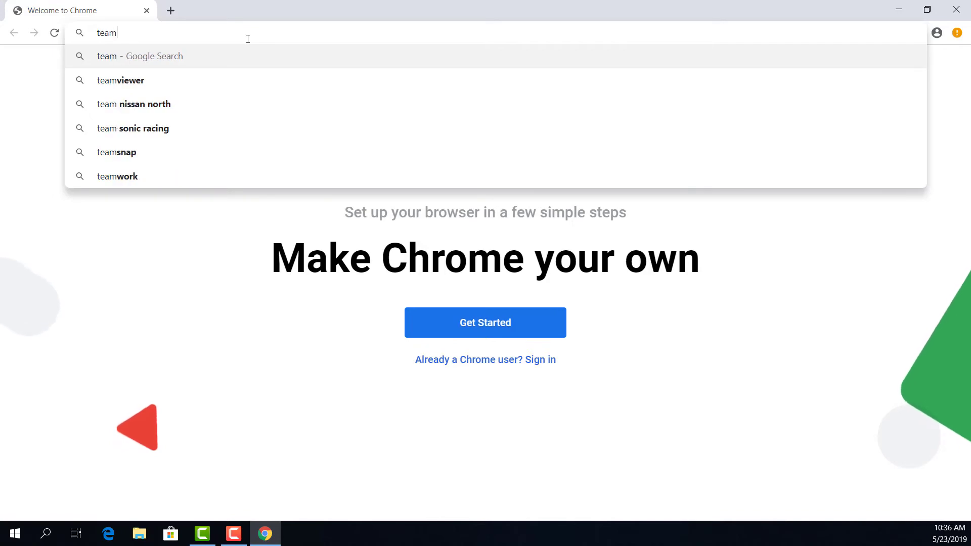
text(s)
key(Return)
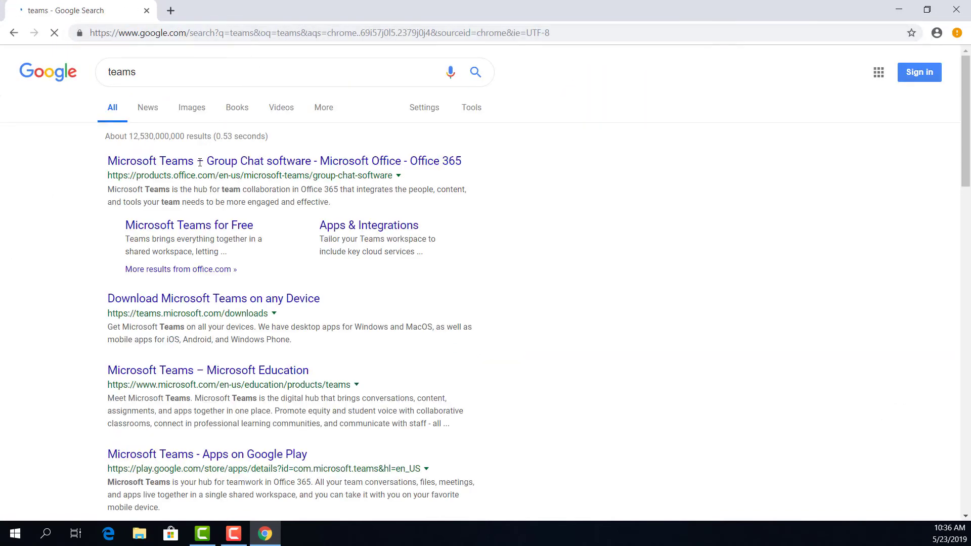
click(200, 161)
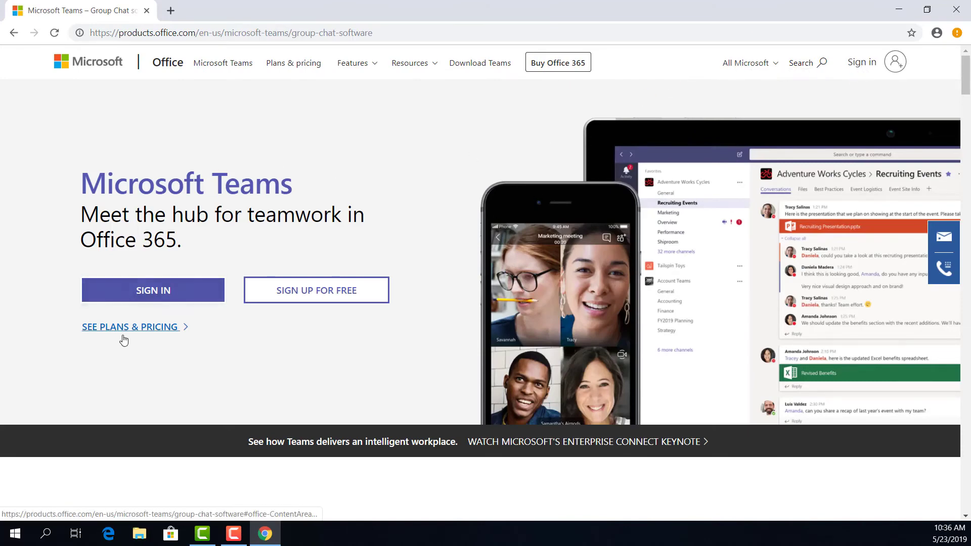
scroll(136, 340, down, 5)
scroll(137, 336, up, 5)
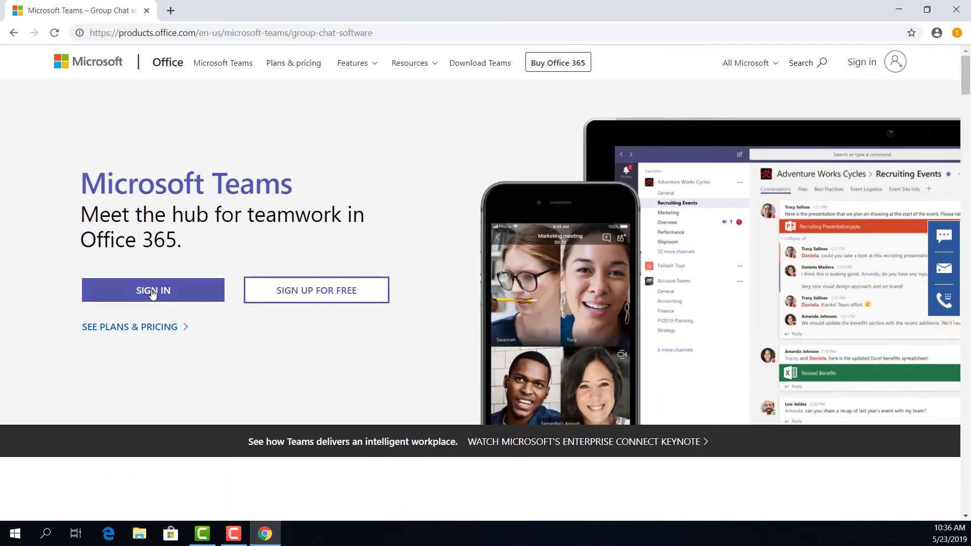
Step: Download the Teams Windows desktop app and run the downloaded installer
click(152, 293)
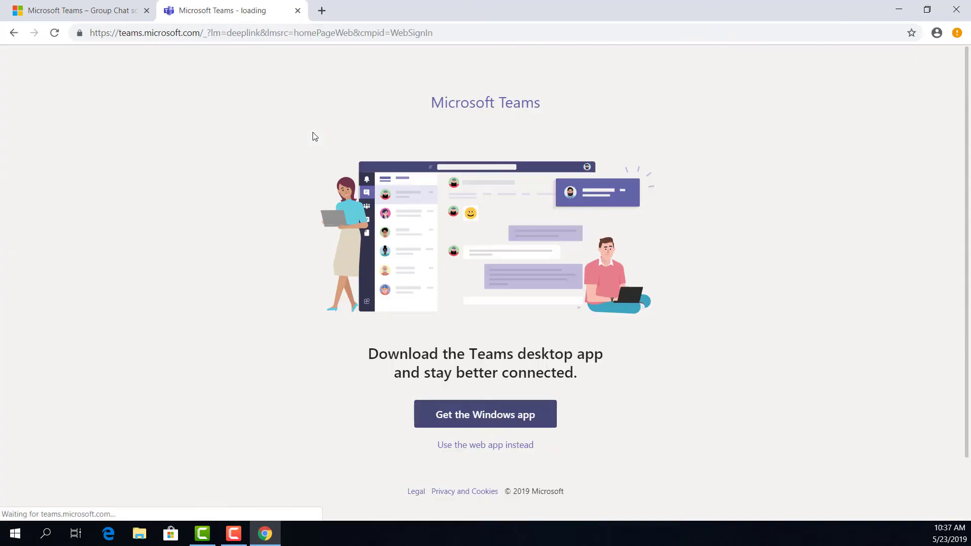
click(466, 419)
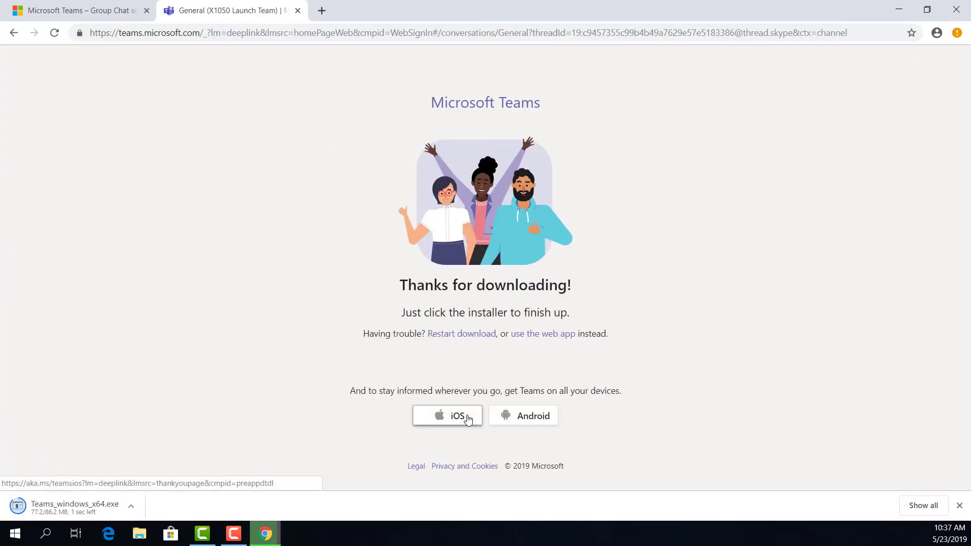
click(75, 508)
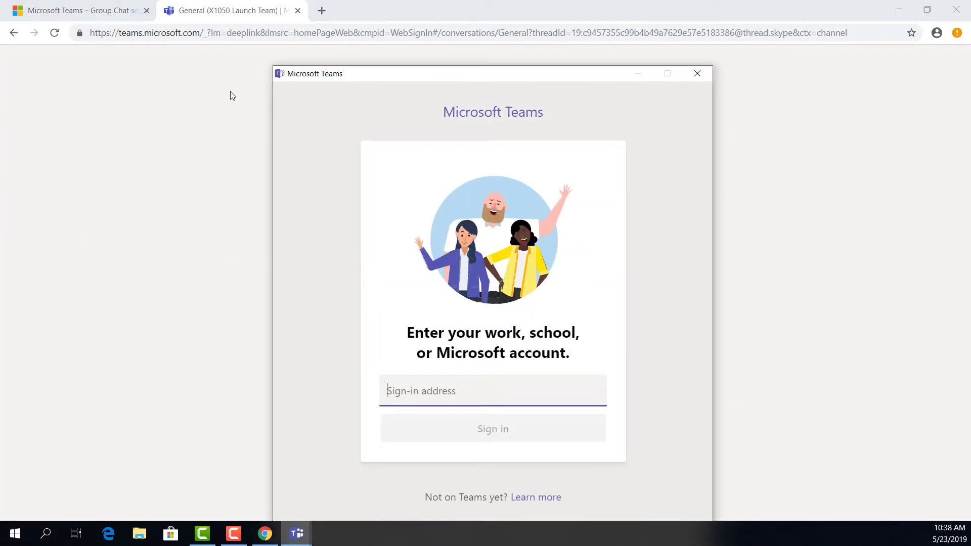
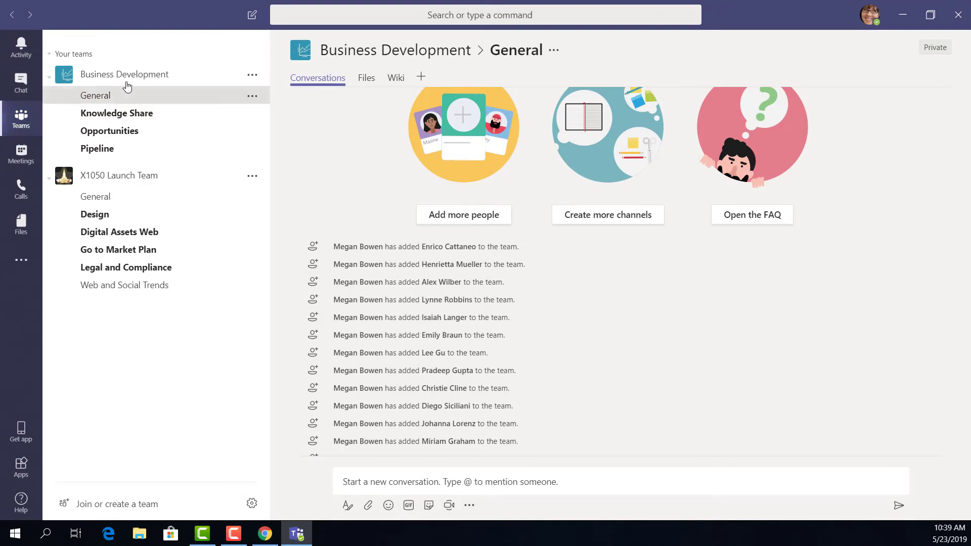
Step: Sign in with the account e-mail, then collapse and re-expand Your teams and Business Development
click(49, 56)
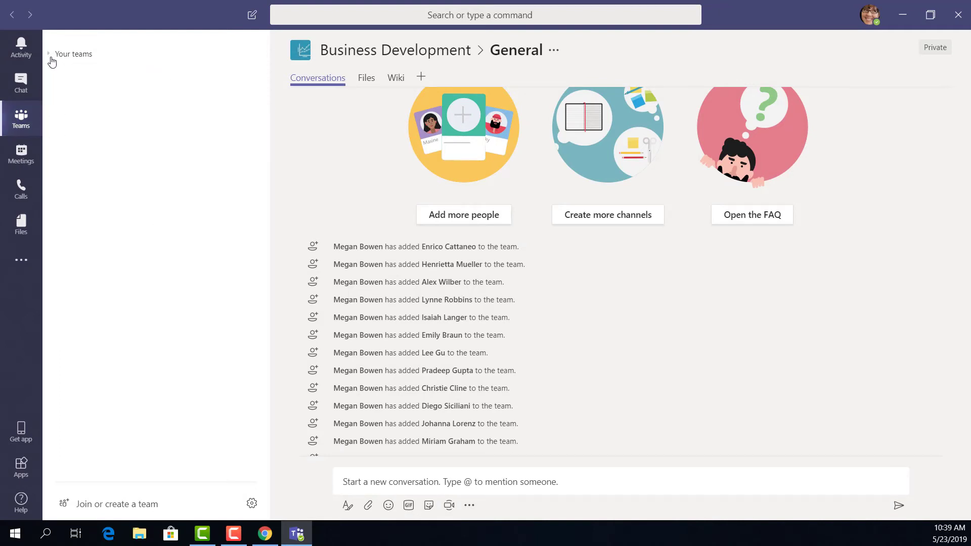
click(50, 58)
click(119, 83)
click(118, 83)
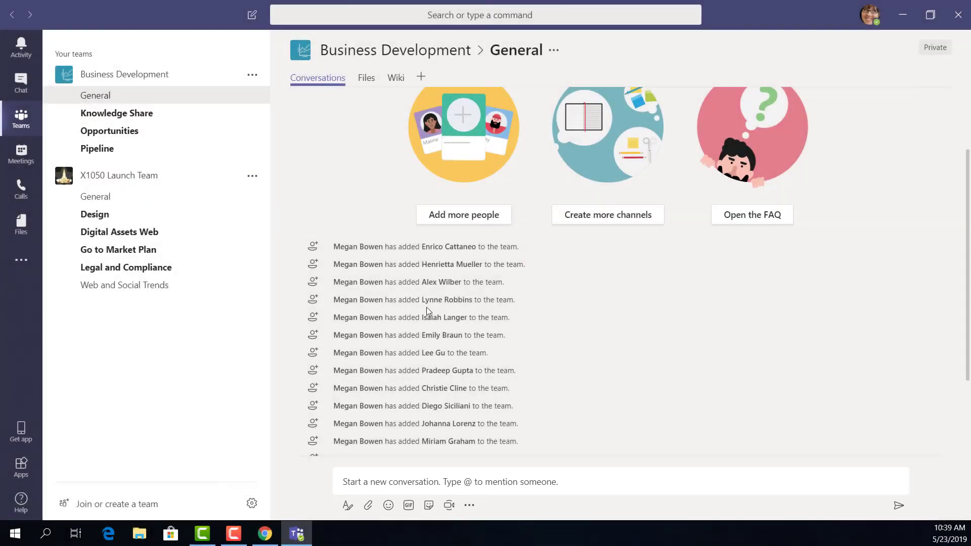
scroll(476, 316, down, 1)
scroll(412, 395, down, 1)
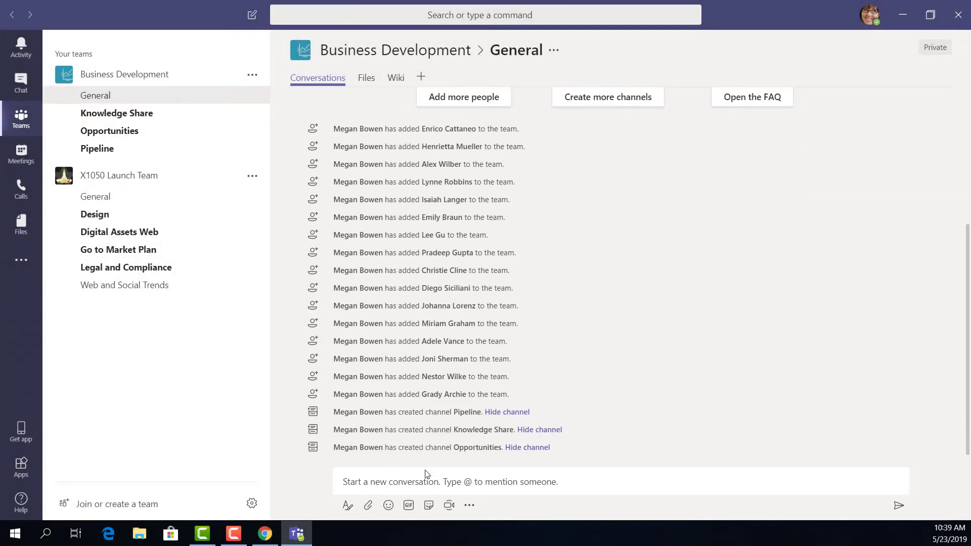
Step: Post 'im in!' in the General channel
click(434, 484)
text(im in!)
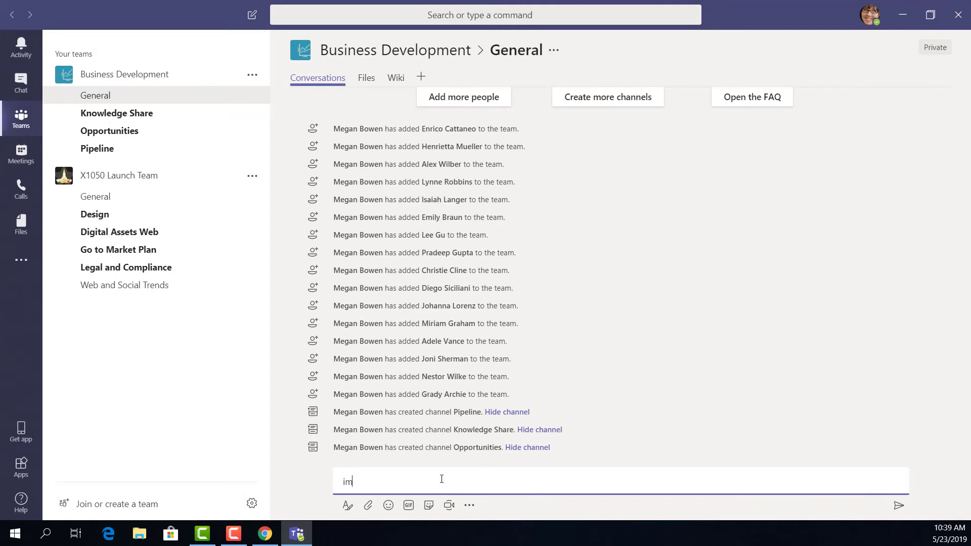
key(Return)
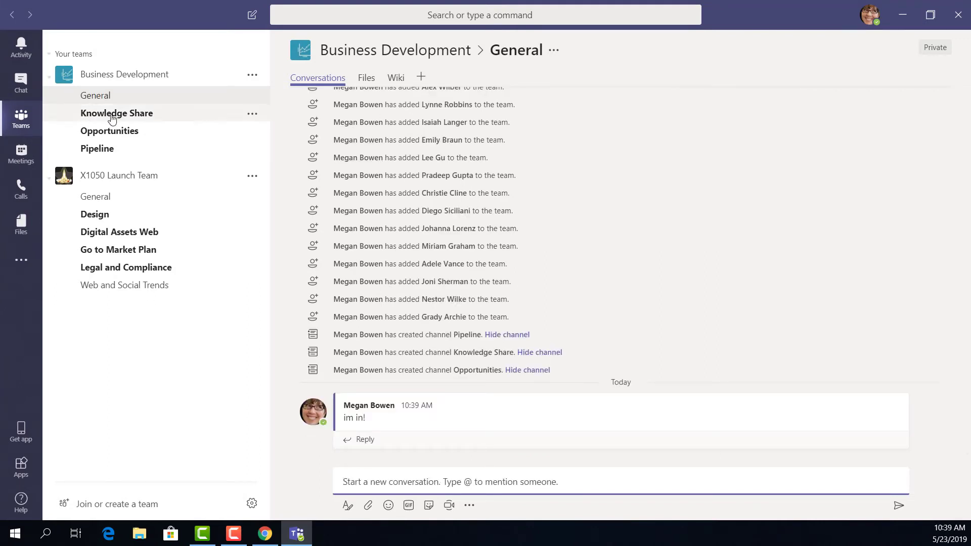
Step: Browse the Knowledge Share, Opportunities and Pipeline channels, then return to General
click(143, 124)
click(132, 134)
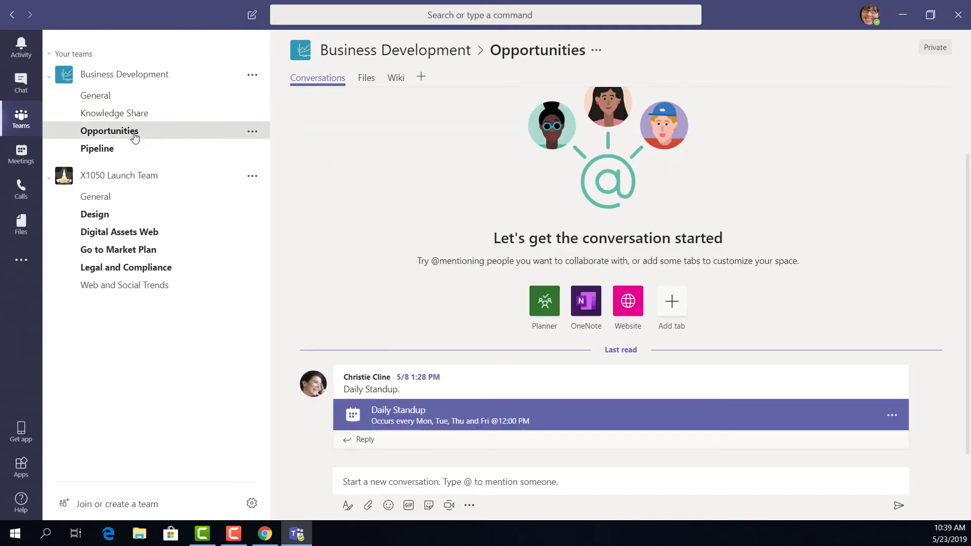
key(alt+Down)
click(104, 97)
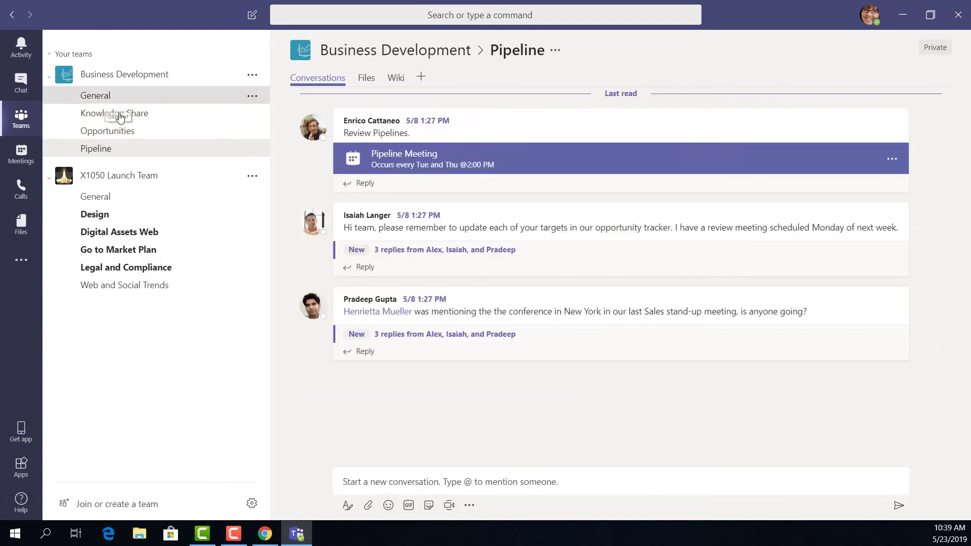
click(375, 482)
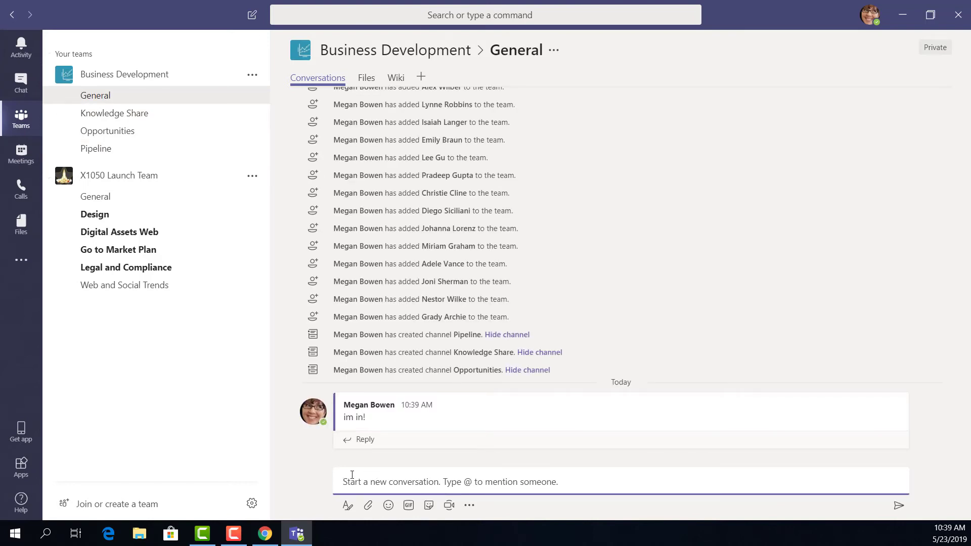
text(@)
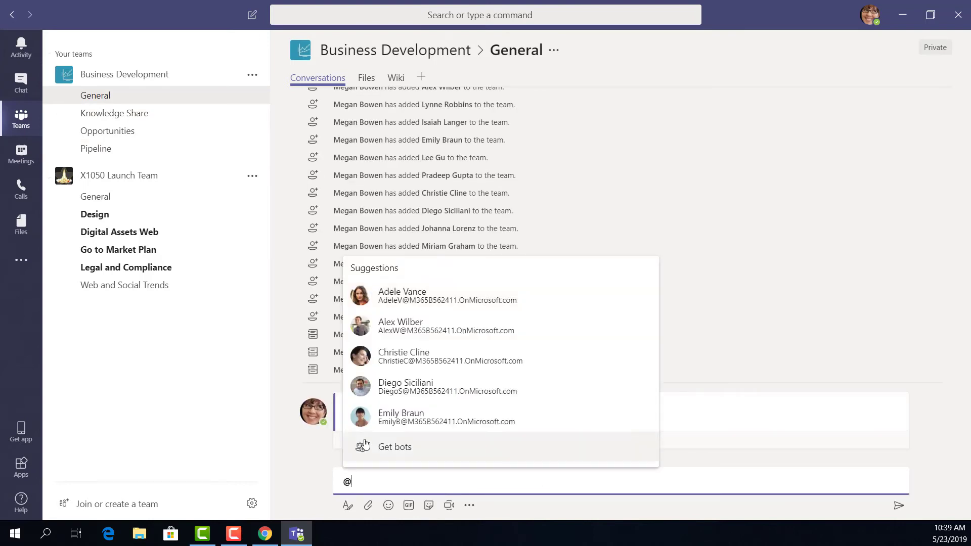
click(424, 387)
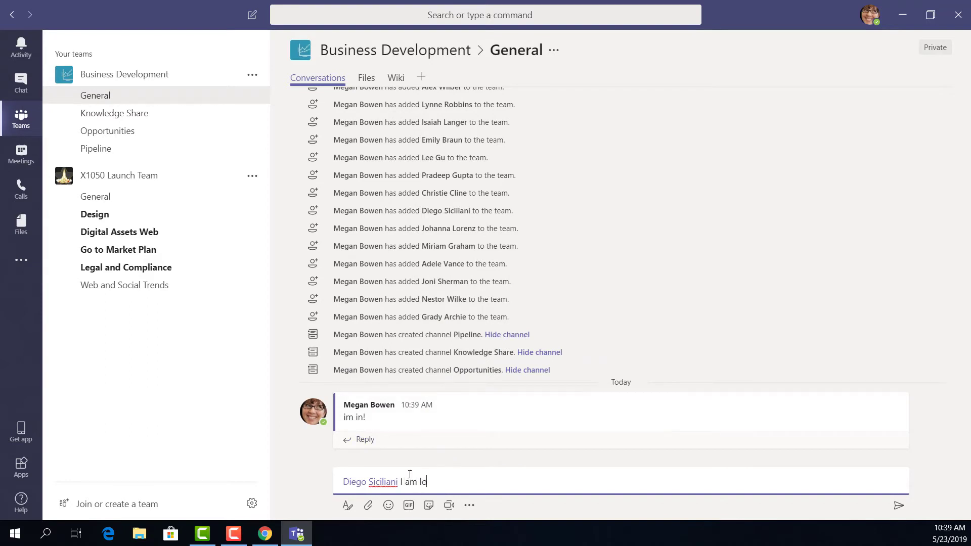
text(I am looking at you!)
key(Return)
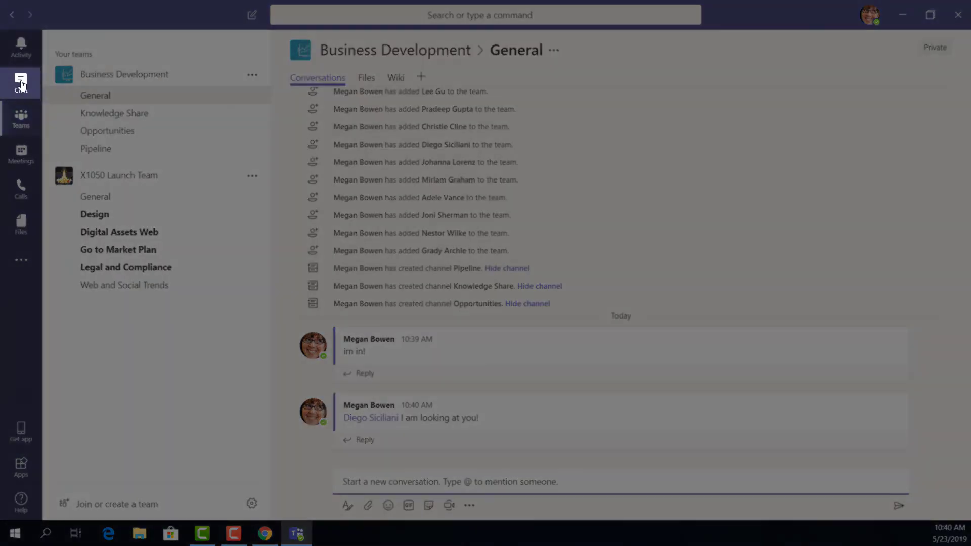
Step: Start a private chat with the first suggested colleague and send a short greeting
click(21, 82)
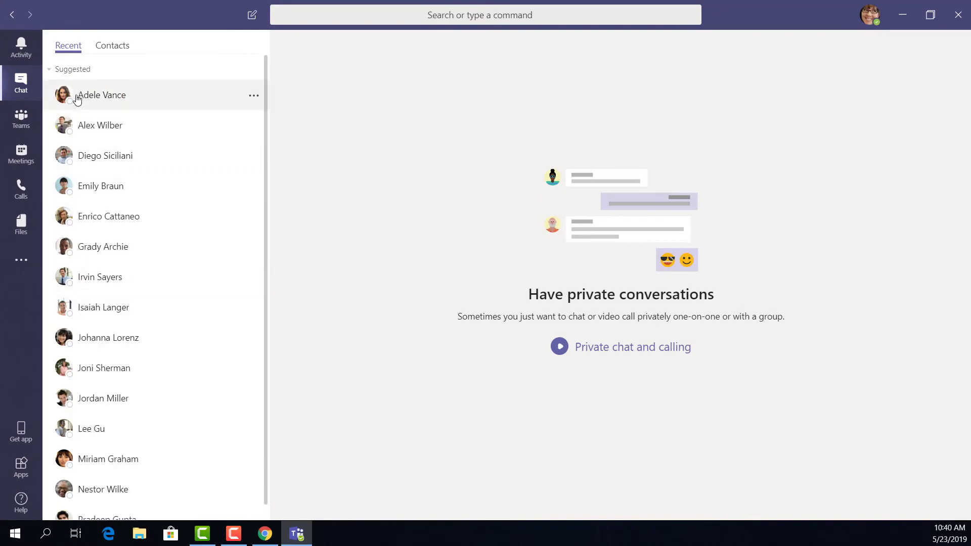
click(141, 101)
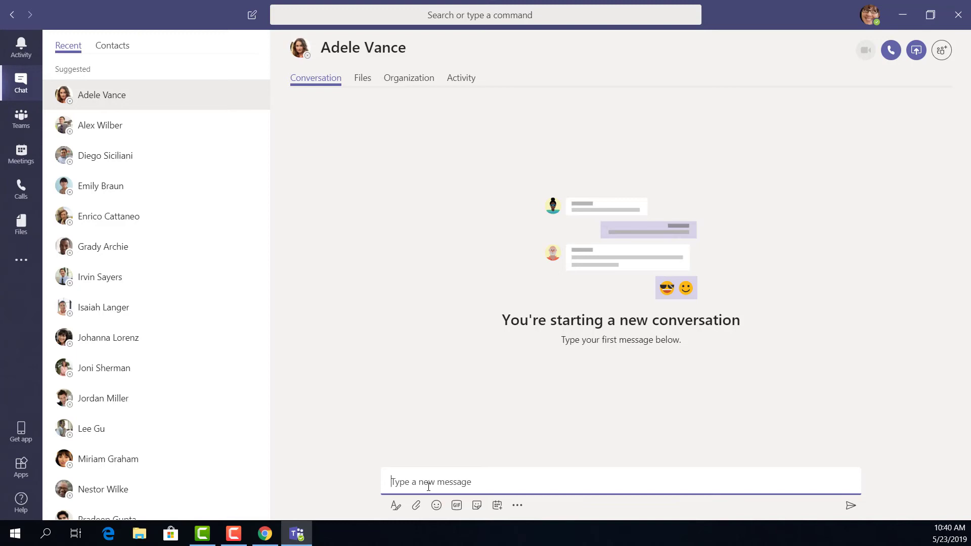
text(Hi Adele!)
key(Return)
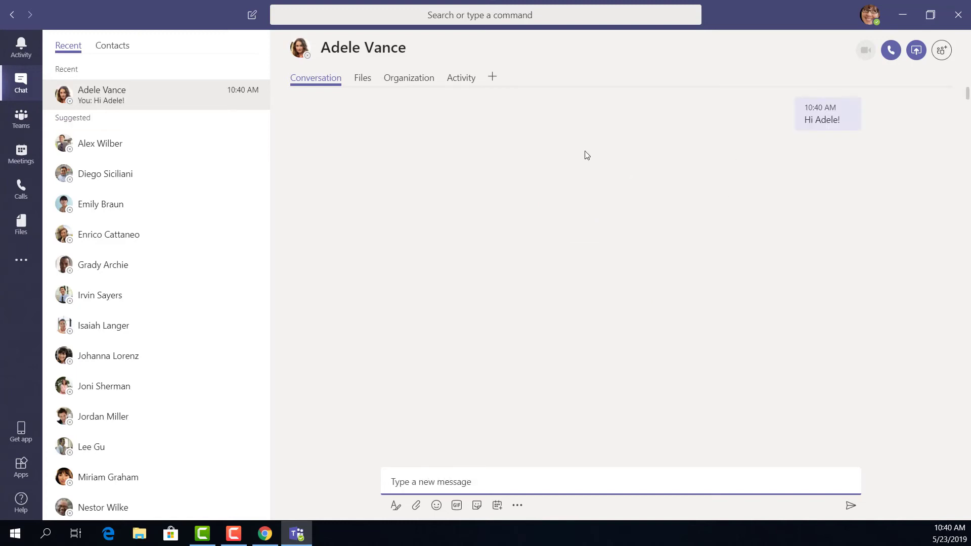
Step: Add that colleague to favourite contacts and view the Contacts list
right_click(117, 101)
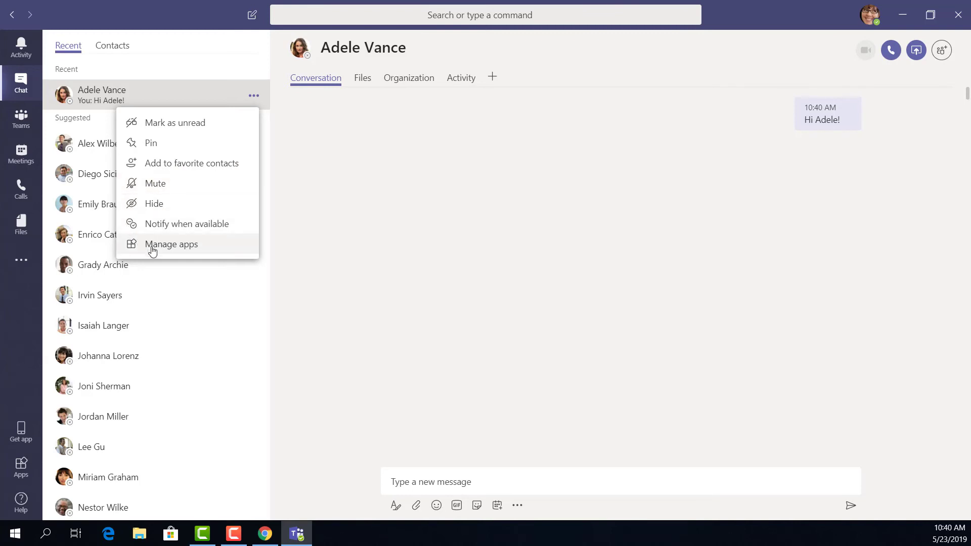
click(180, 163)
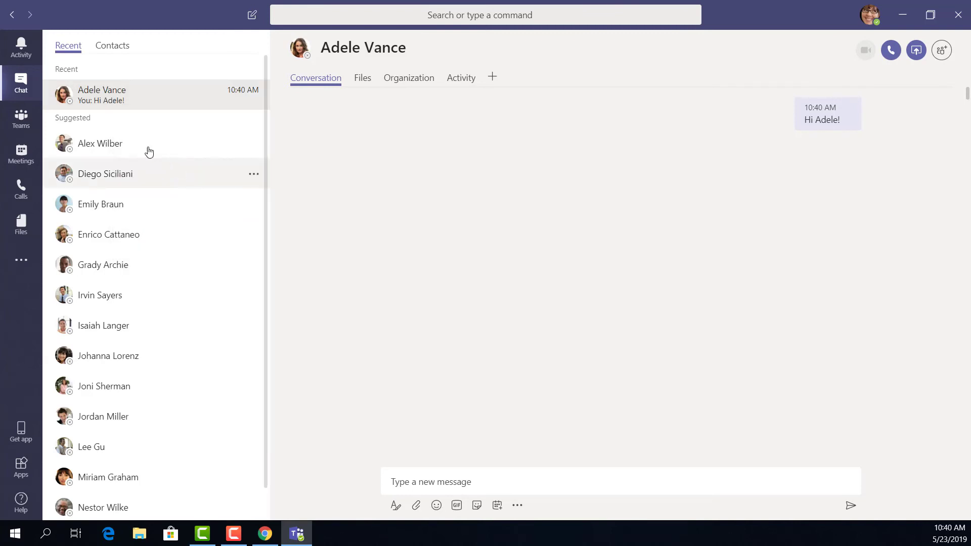
click(114, 46)
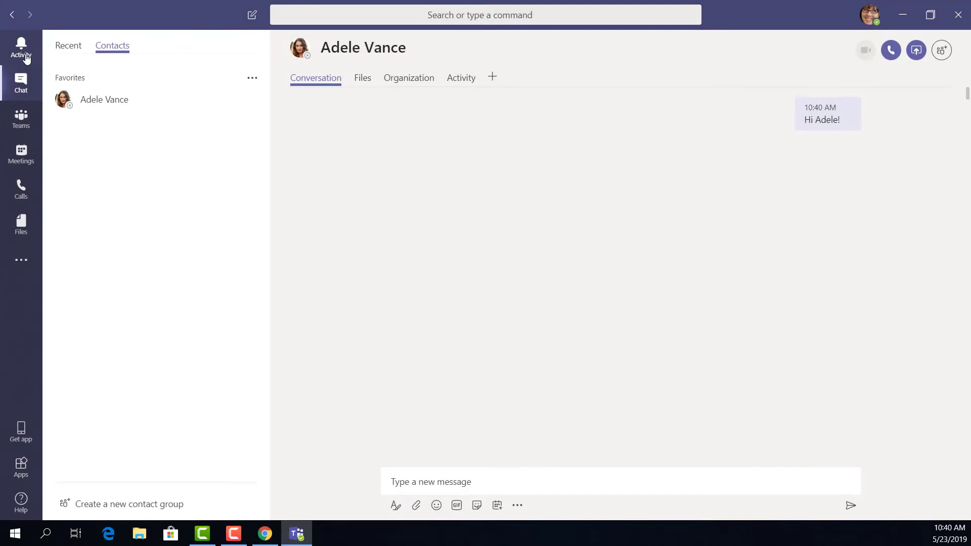
click(26, 59)
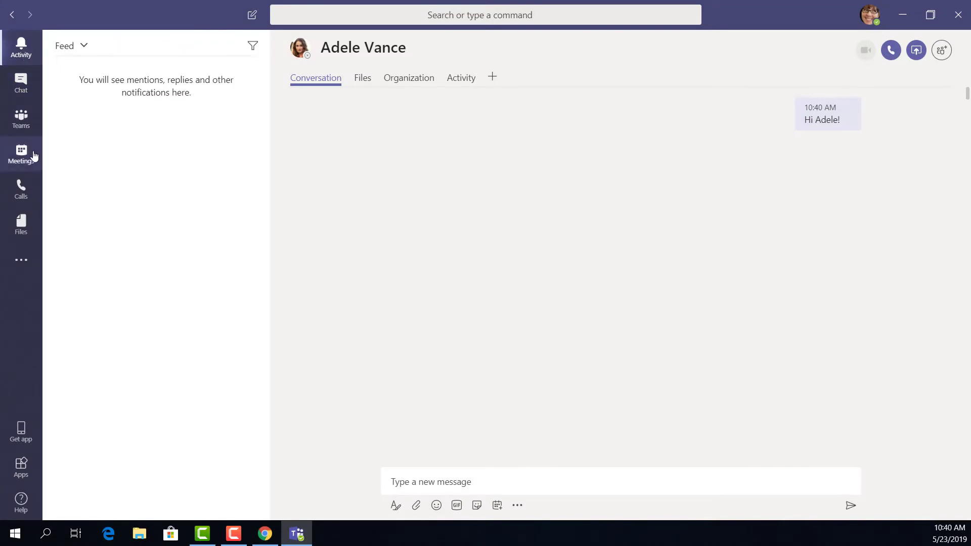
click(23, 85)
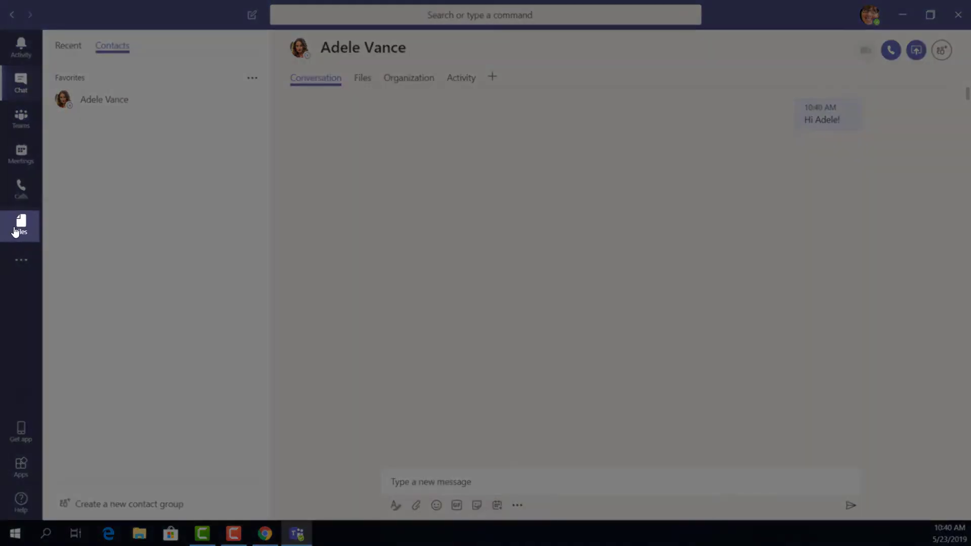
click(16, 230)
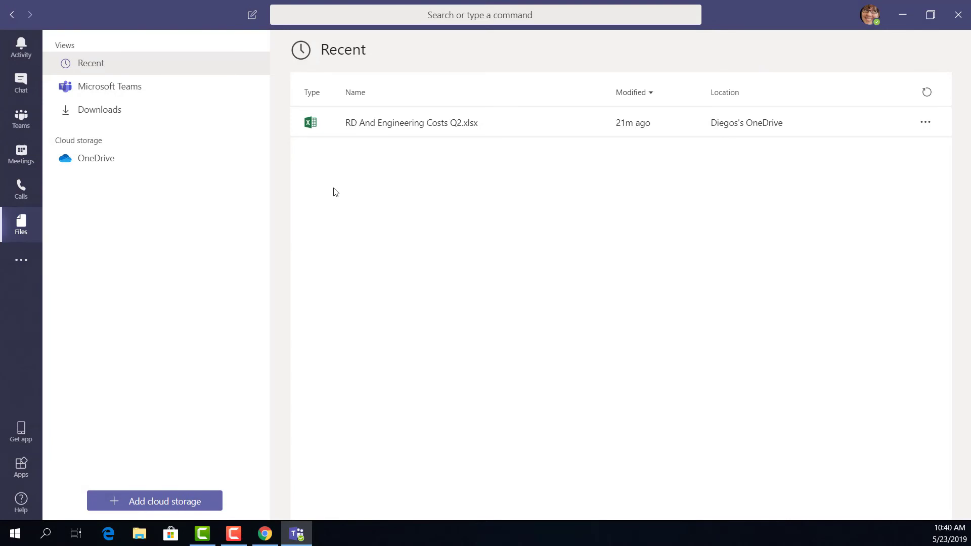
click(432, 126)
click(403, 131)
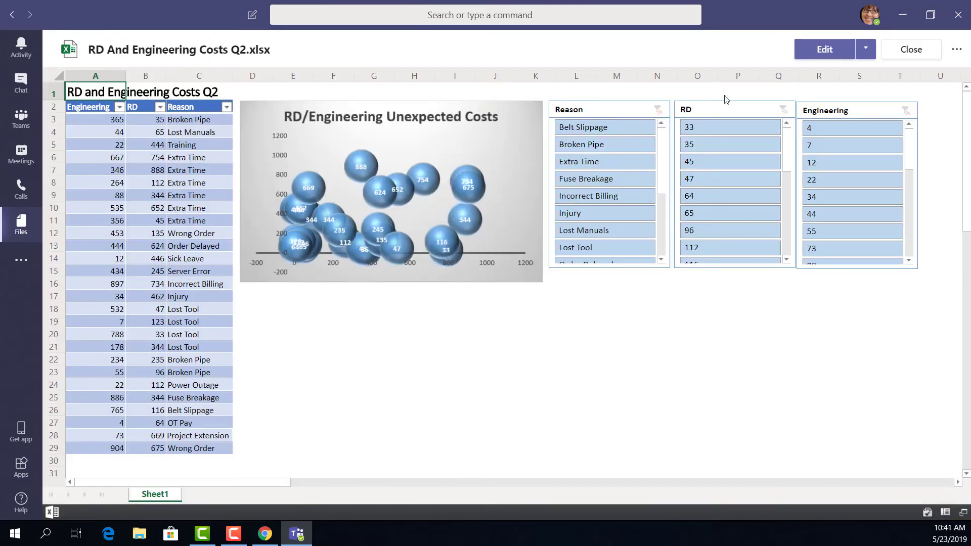
click(815, 52)
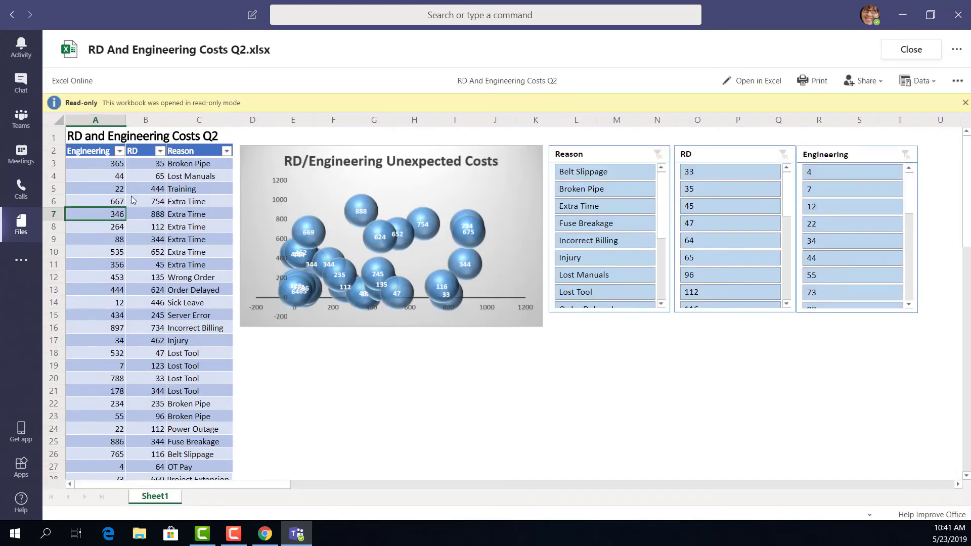
click(811, 82)
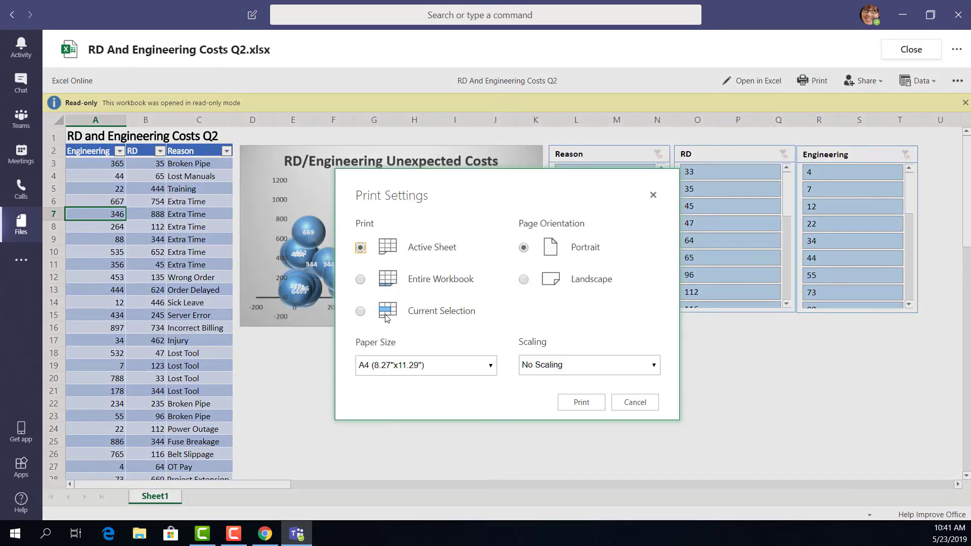
click(628, 404)
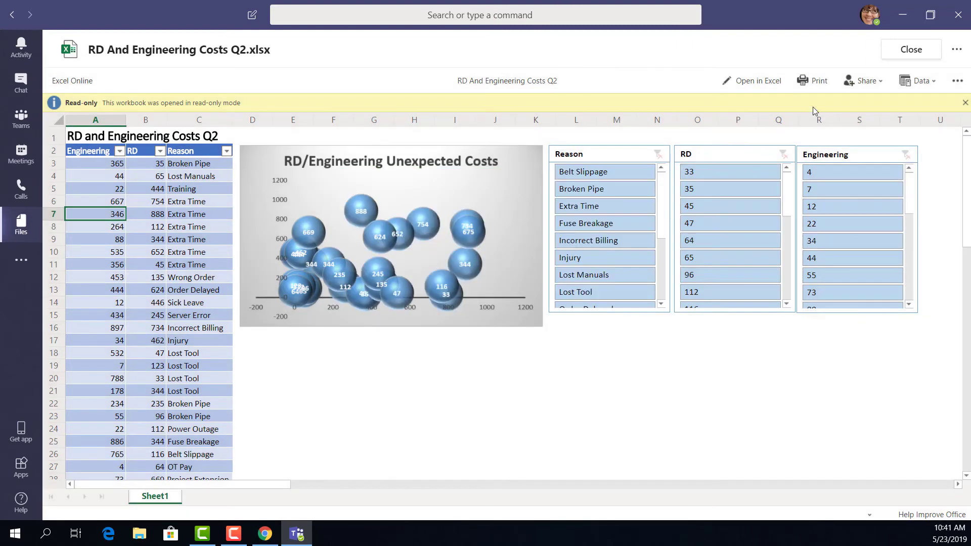
click(740, 84)
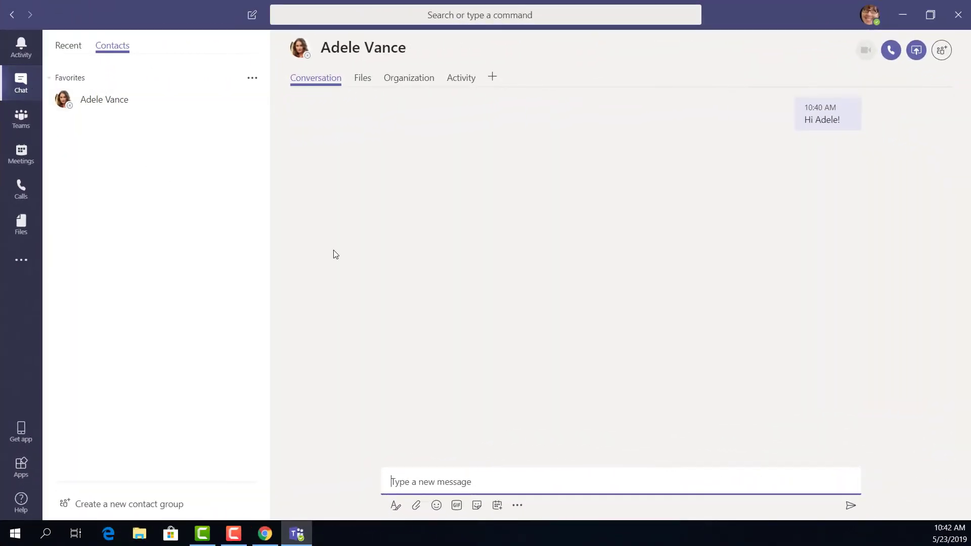
Step: Attach 'a different doc.xlsx' from the Desktop and send it with 'look at this!'
click(362, 80)
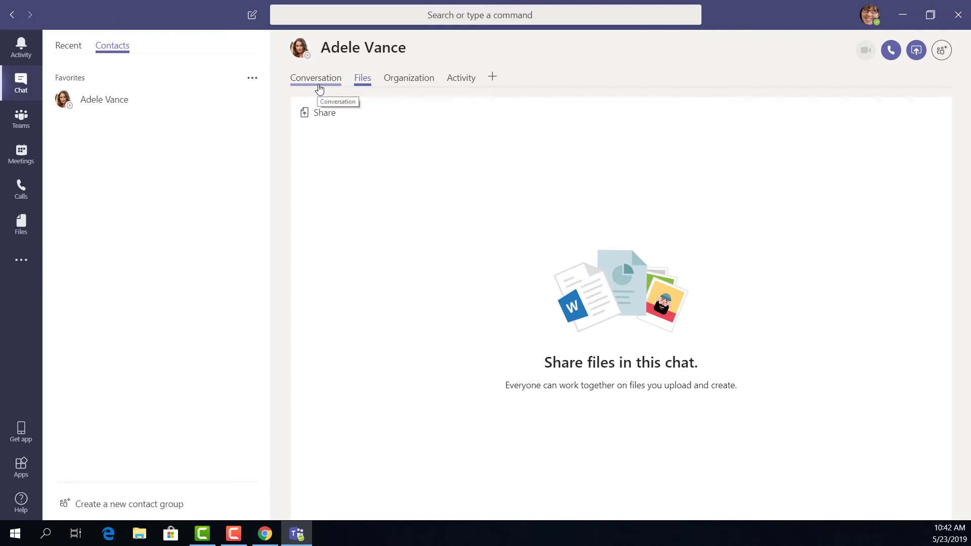
click(319, 89)
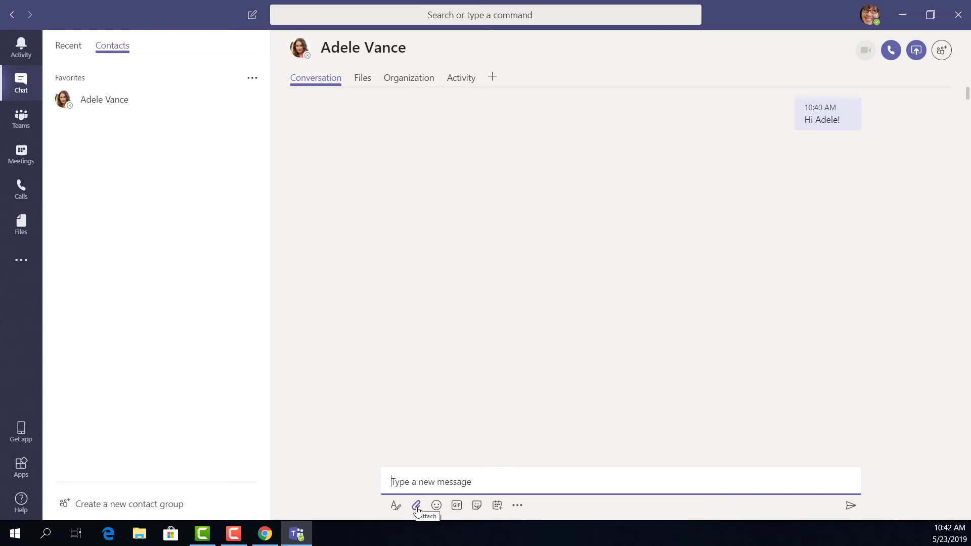
click(416, 506)
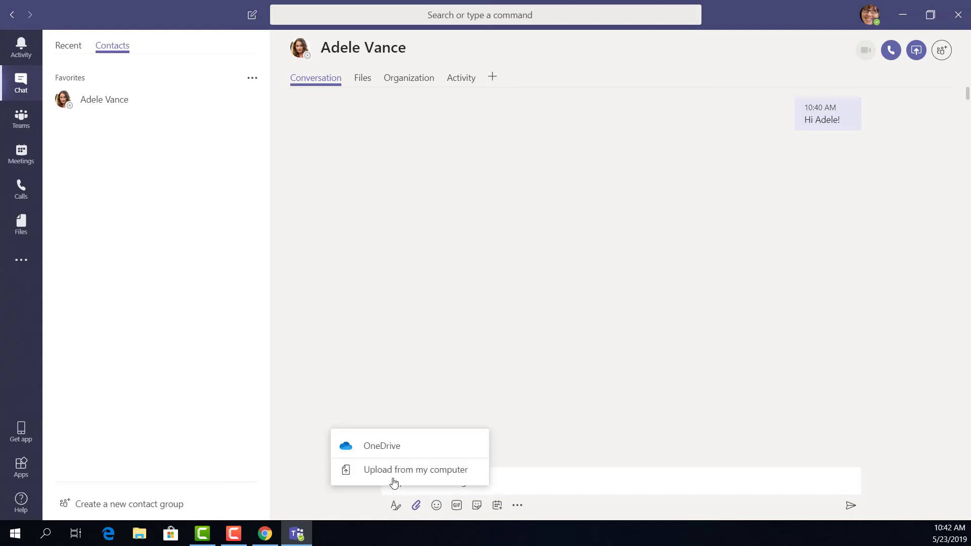
click(387, 470)
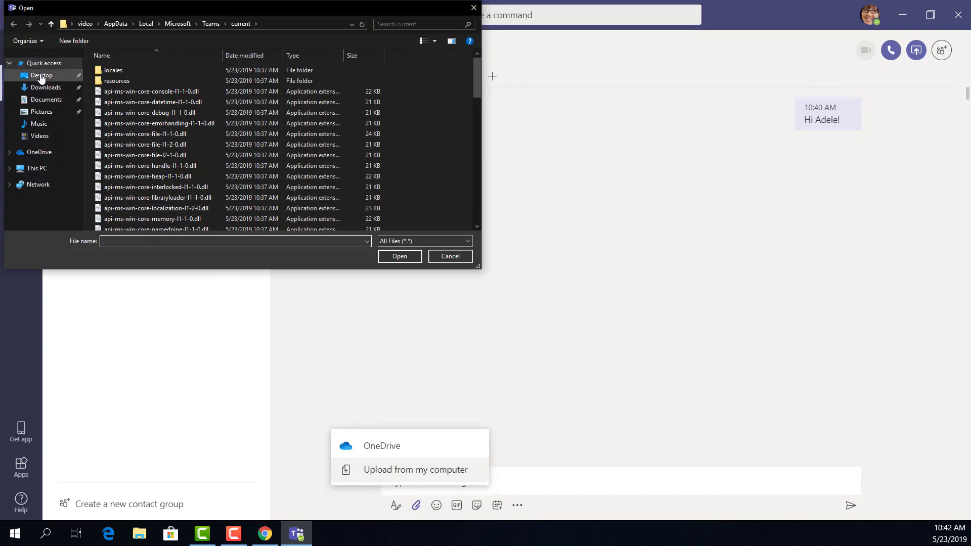
click(42, 75)
click(127, 72)
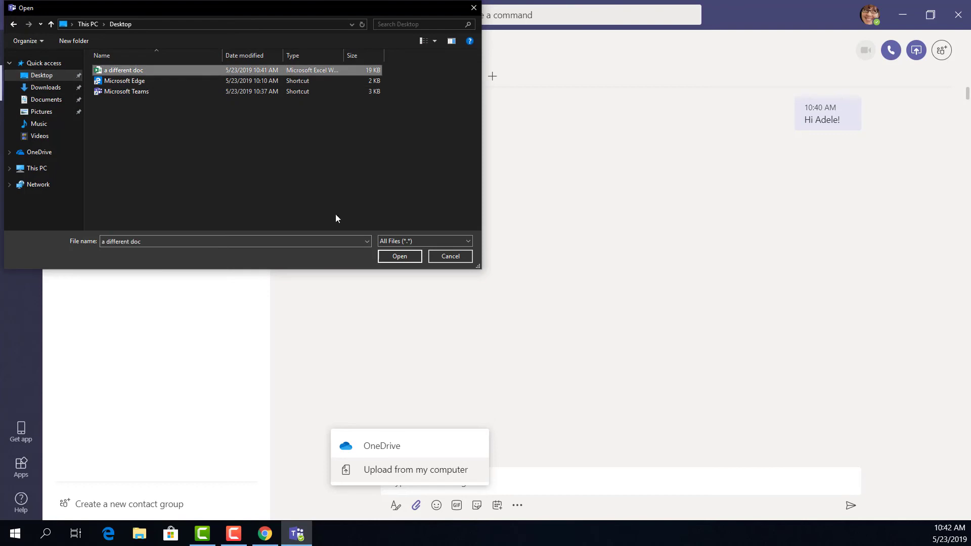
click(402, 256)
text(look)
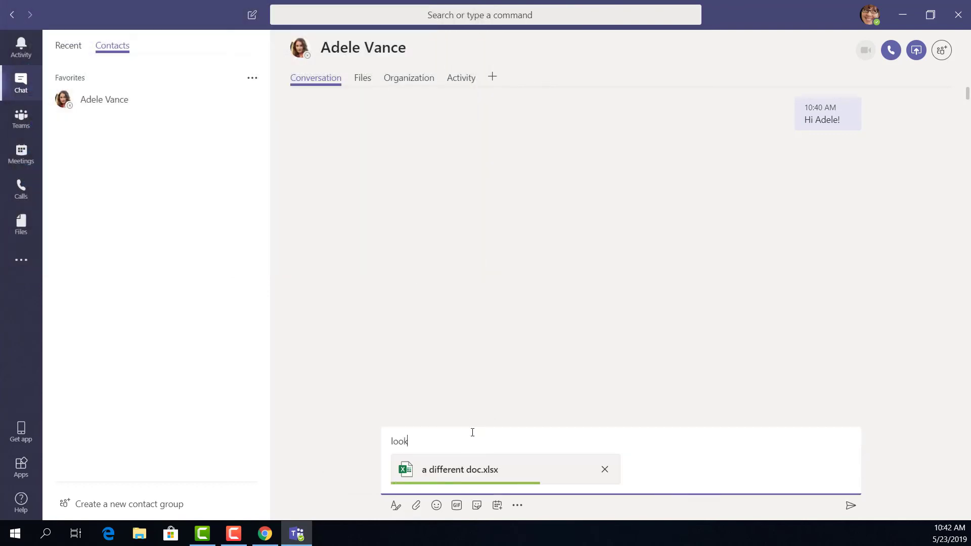
text( at this!)
key(Return)
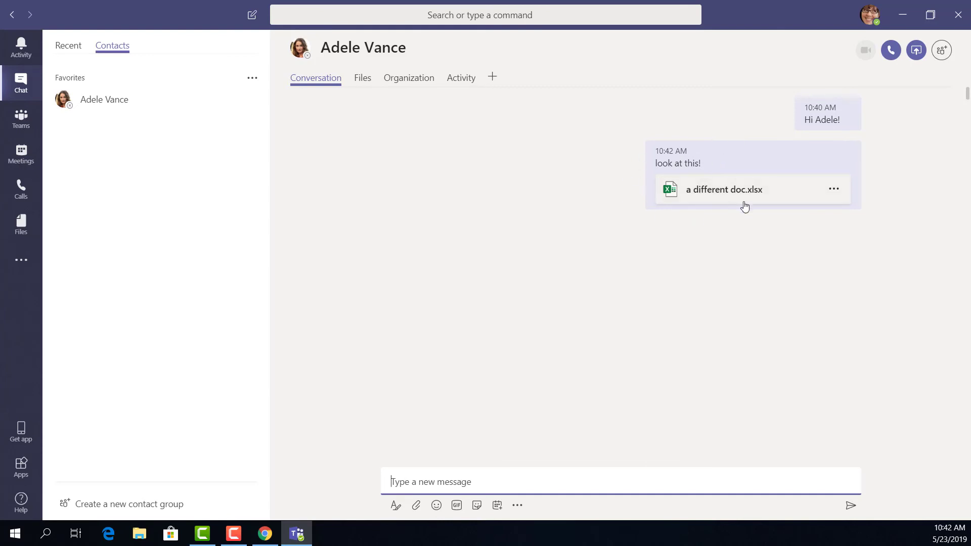
Step: Like the sent 'look at this!' message and open it for editing
mouse_move(776, 197)
click(850, 153)
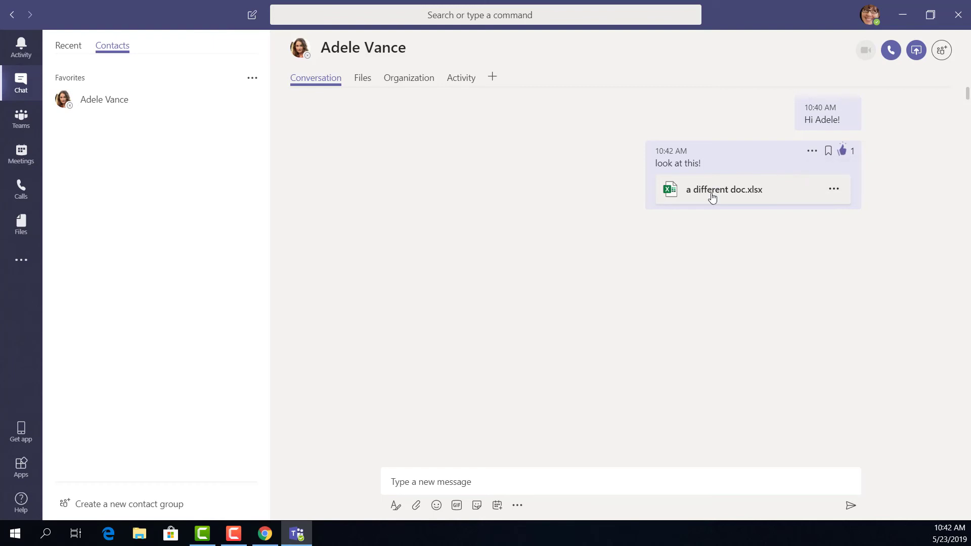
click(810, 152)
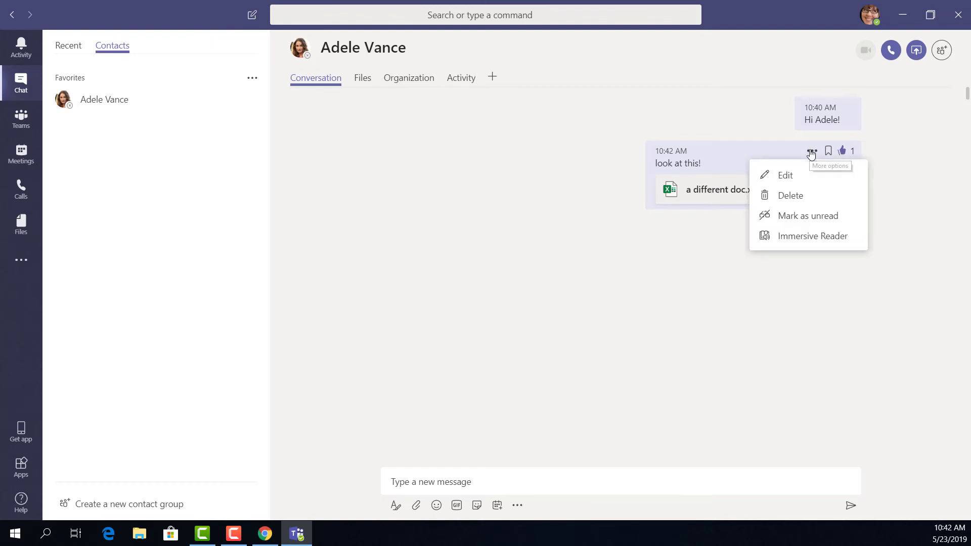
click(786, 177)
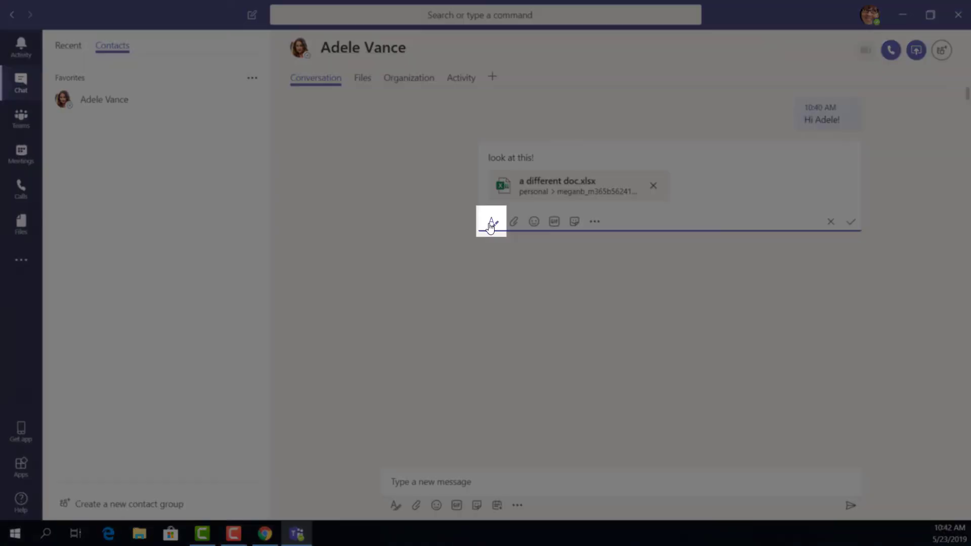
Step: Mark the message as important, save the edit, and view the chat's shared files
click(490, 223)
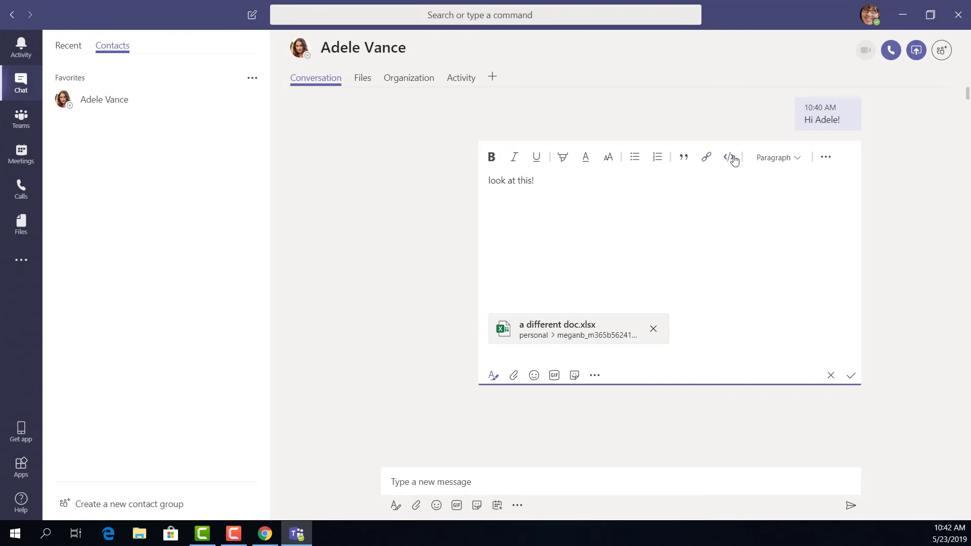
click(830, 162)
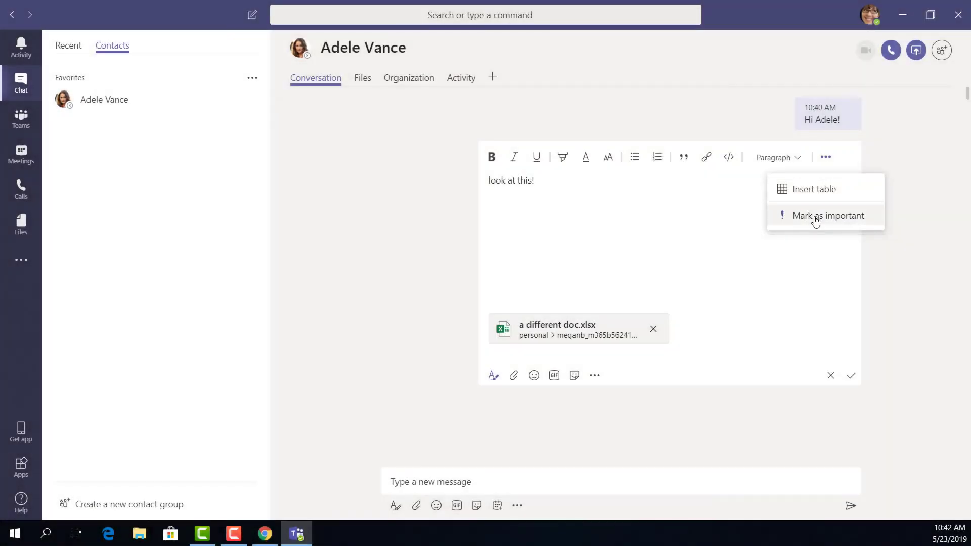
click(817, 216)
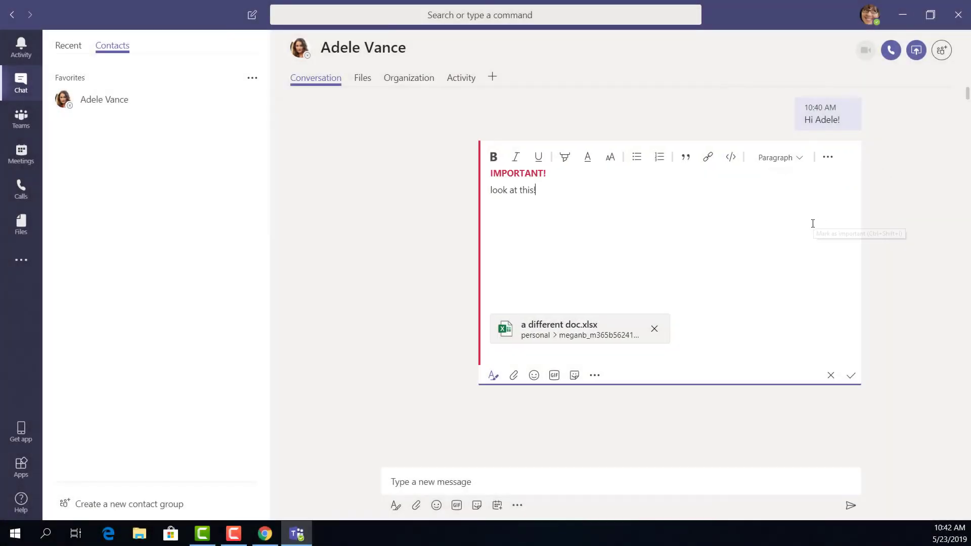
click(851, 376)
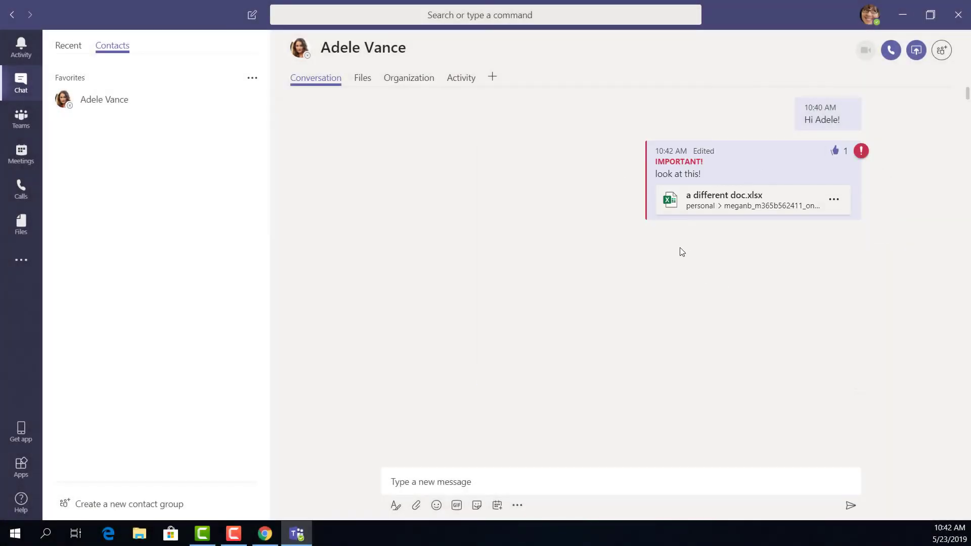
click(363, 78)
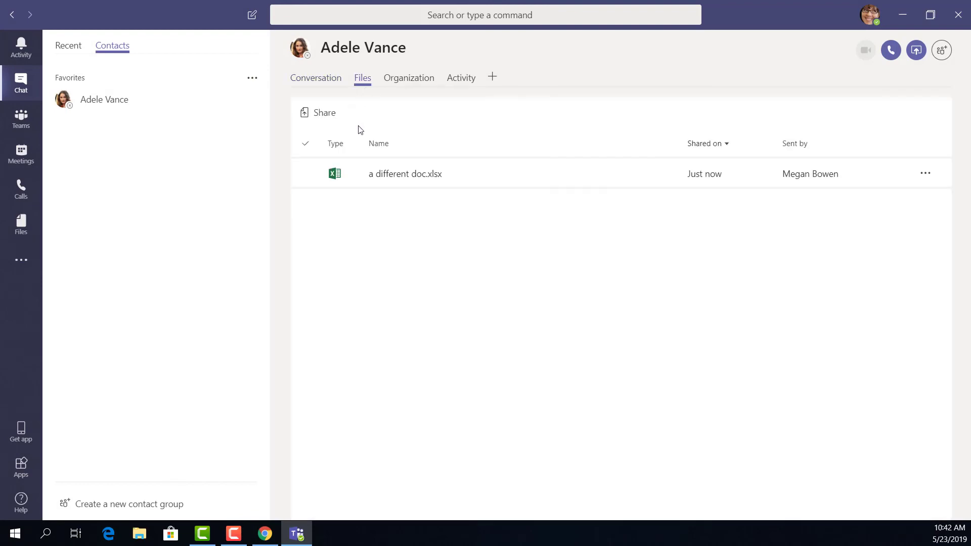
Step: Start the new chat message, then copy the Teams page web address from Chrome and close that tab
click(390, 189)
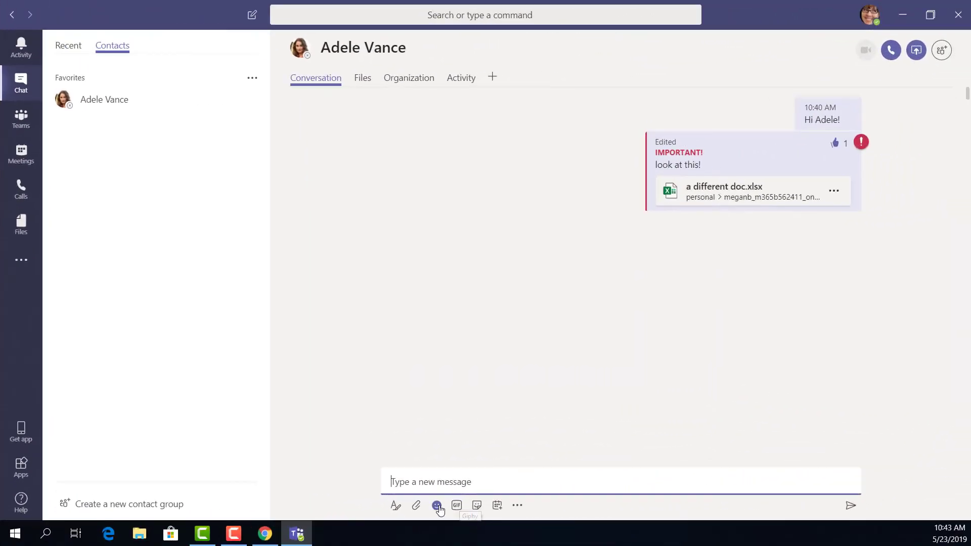
click(396, 505)
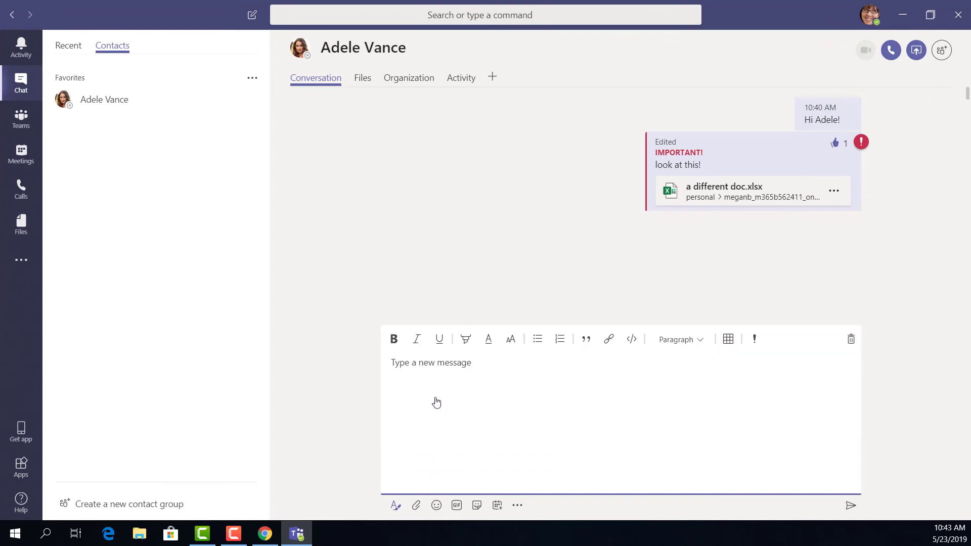
text(click here!)
click(265, 534)
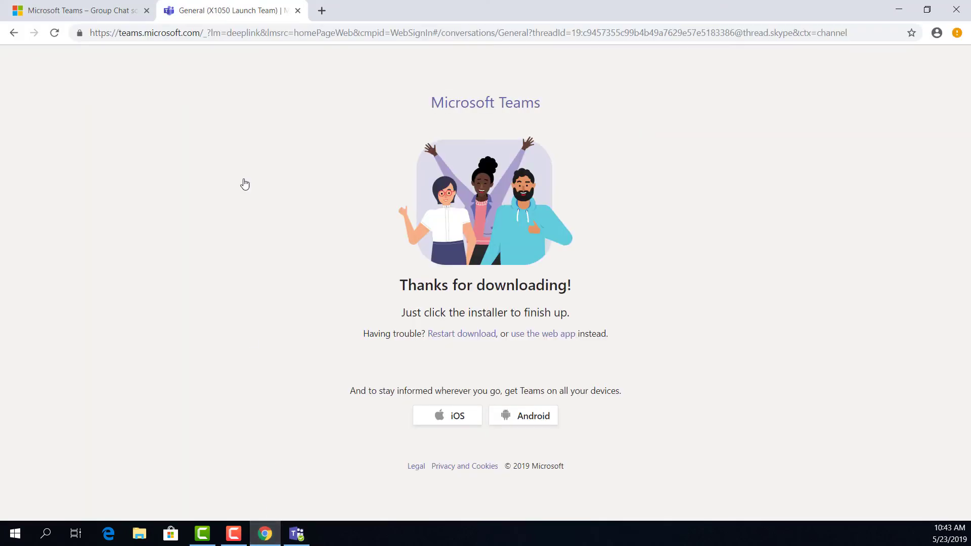
right_click(191, 36)
click(223, 104)
click(298, 10)
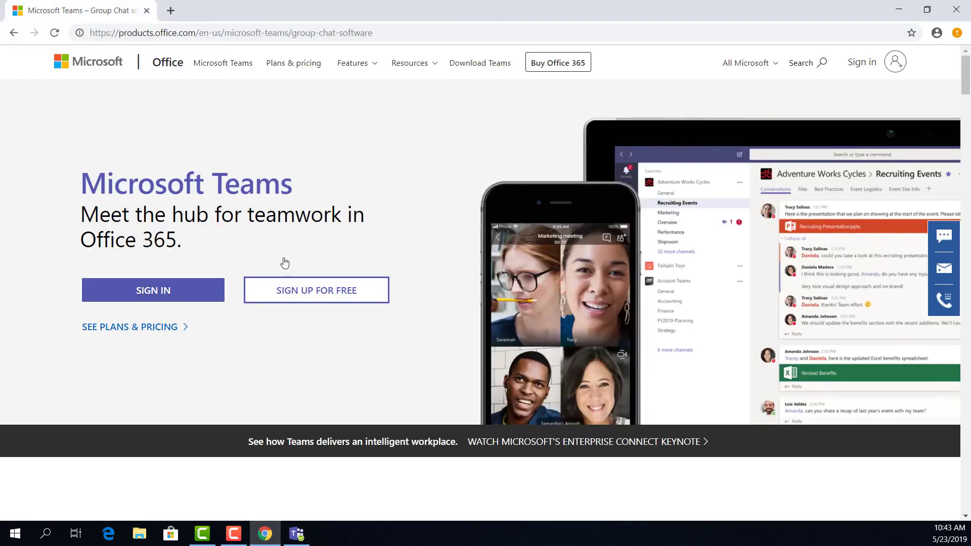
click(297, 534)
Step: Hyperlink "click here!" to the copied Teams address, send it, and test the link
drag(430, 362, 369, 365)
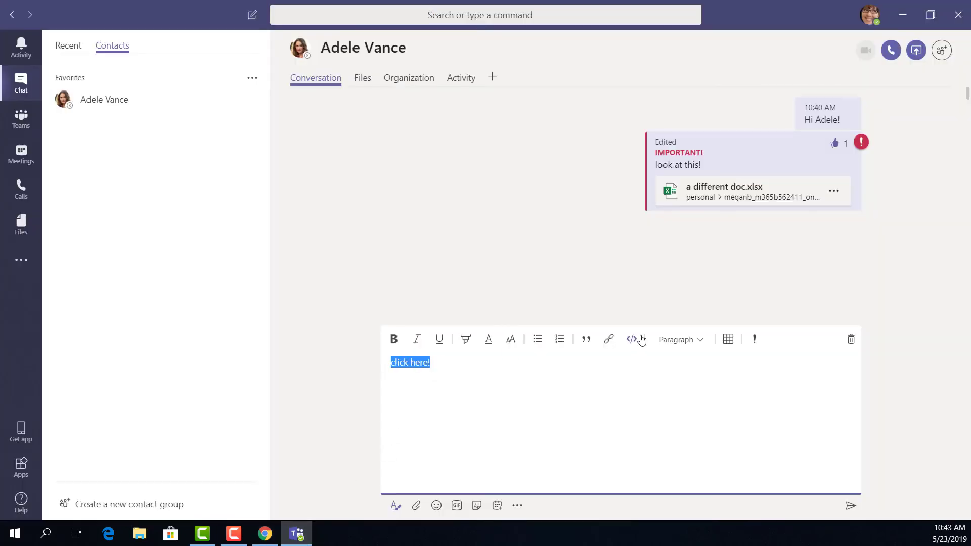
click(610, 343)
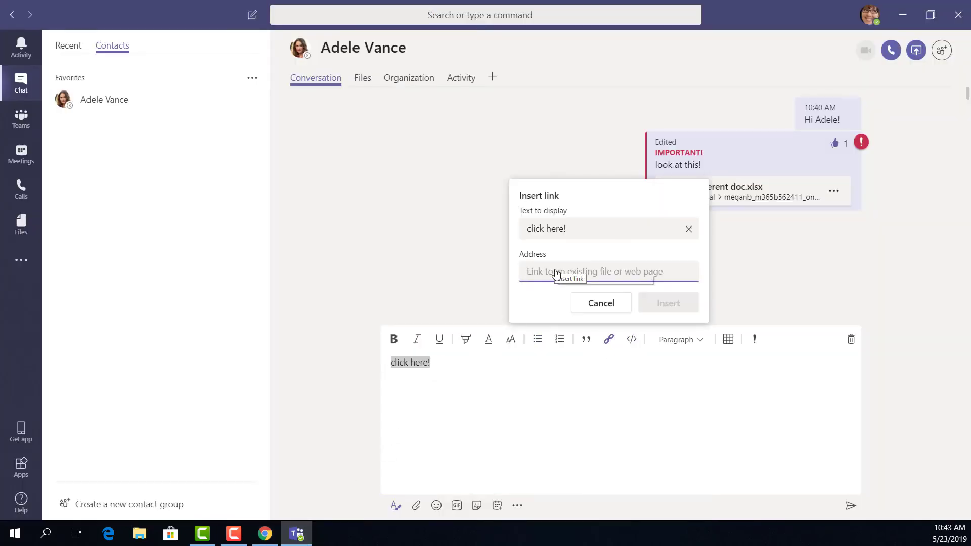
right_click(558, 274)
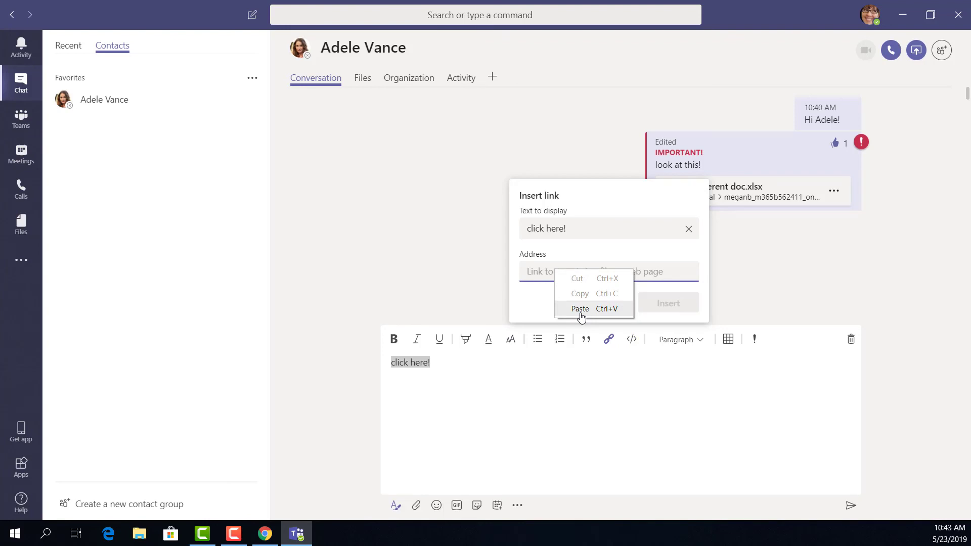
click(580, 309)
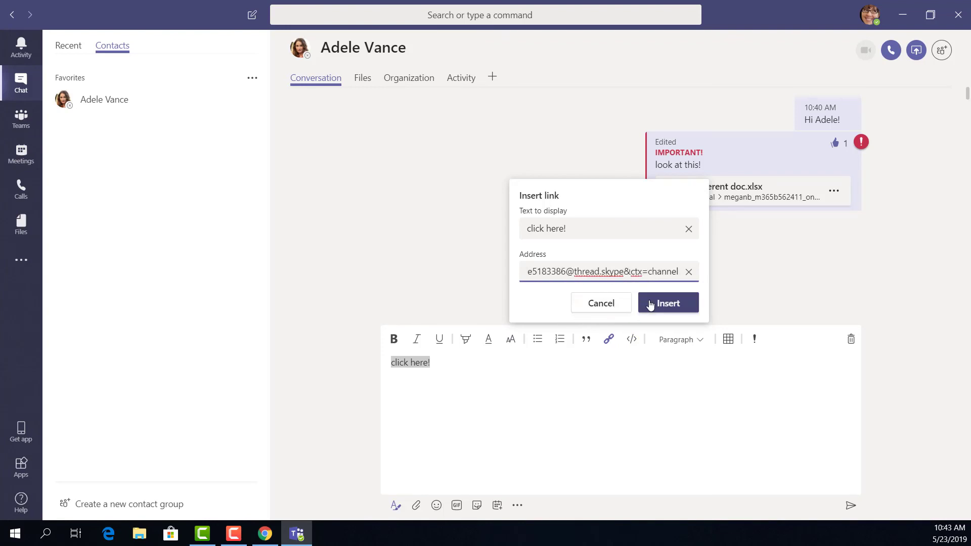
click(652, 303)
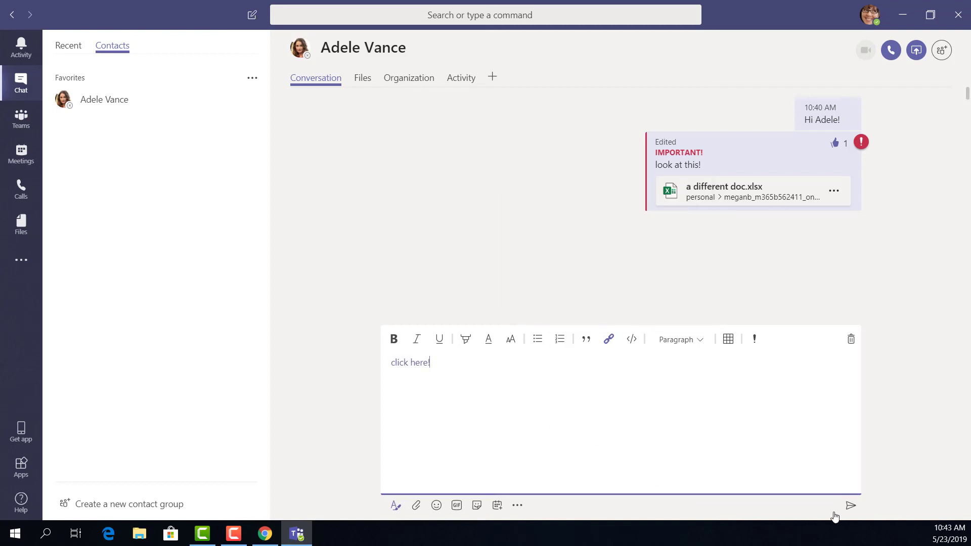
click(850, 505)
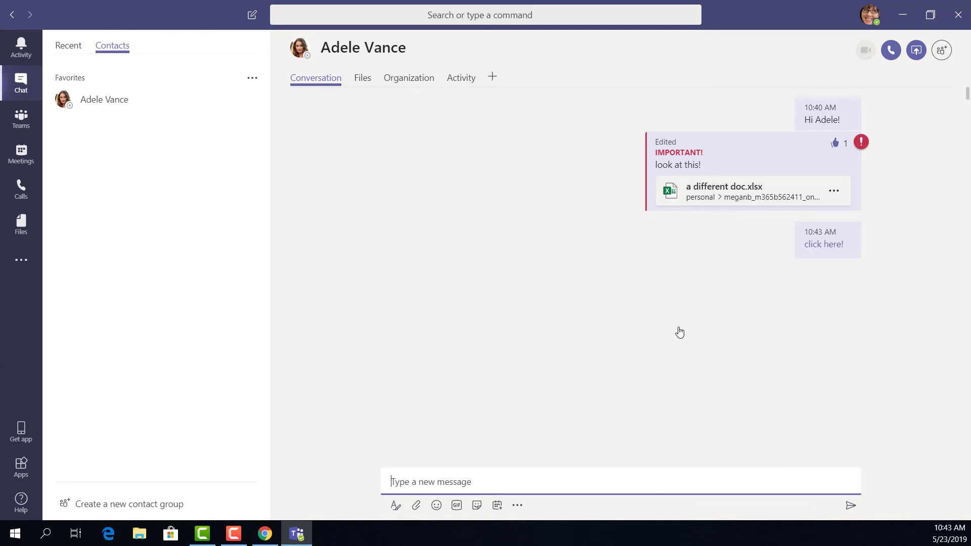
click(823, 245)
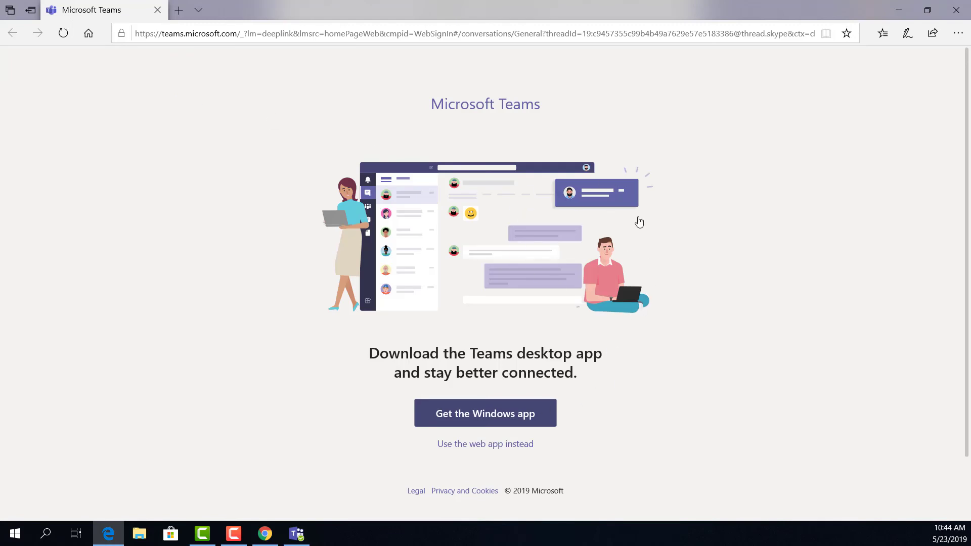
click(956, 11)
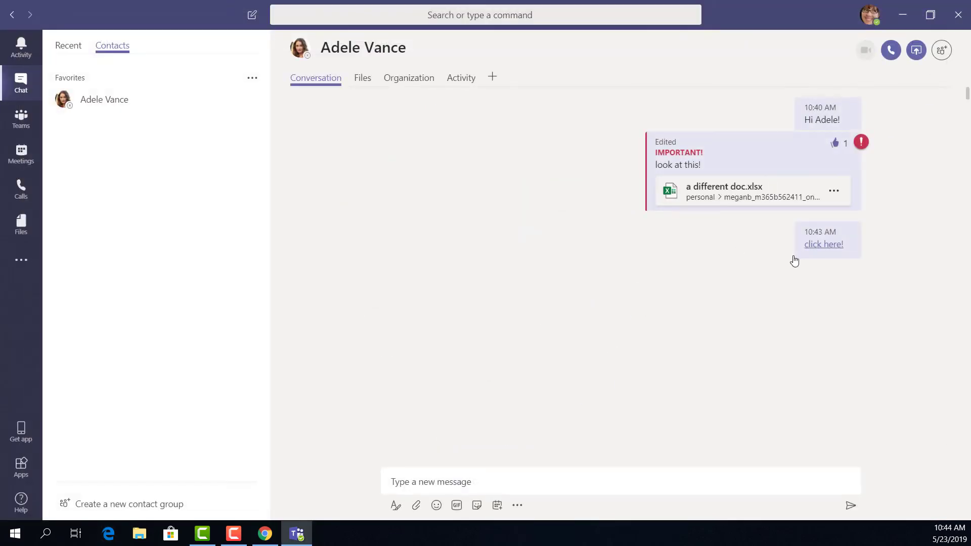
Step: Delete the "click here!" message, leaving the important "look at this!" message in the chat
click(818, 230)
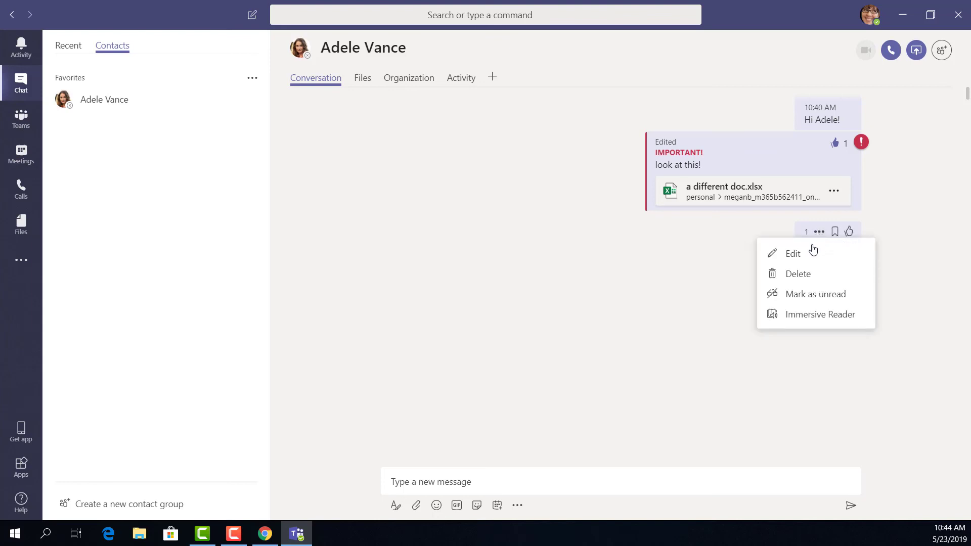
click(796, 280)
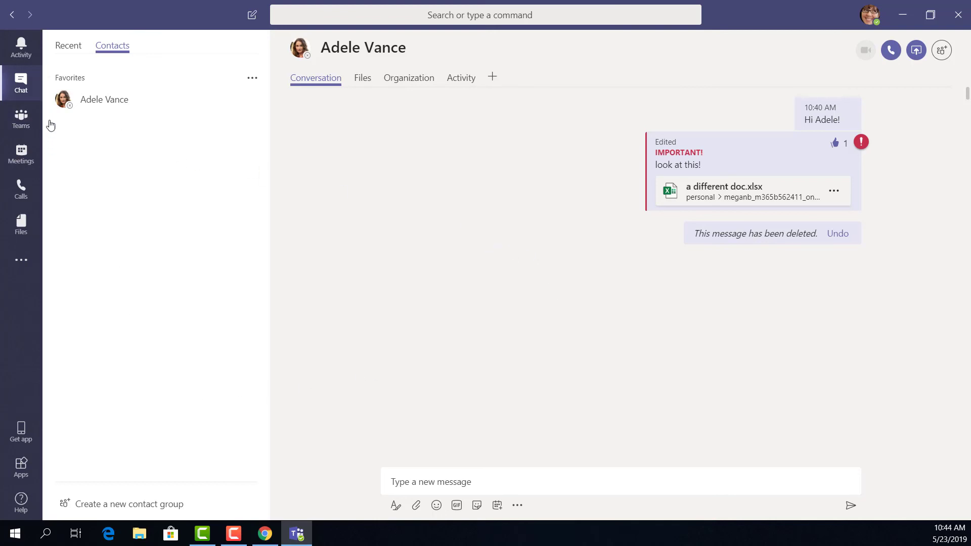
mouse_move(65, 103)
Step: Set your Teams availability to Busy
click(870, 18)
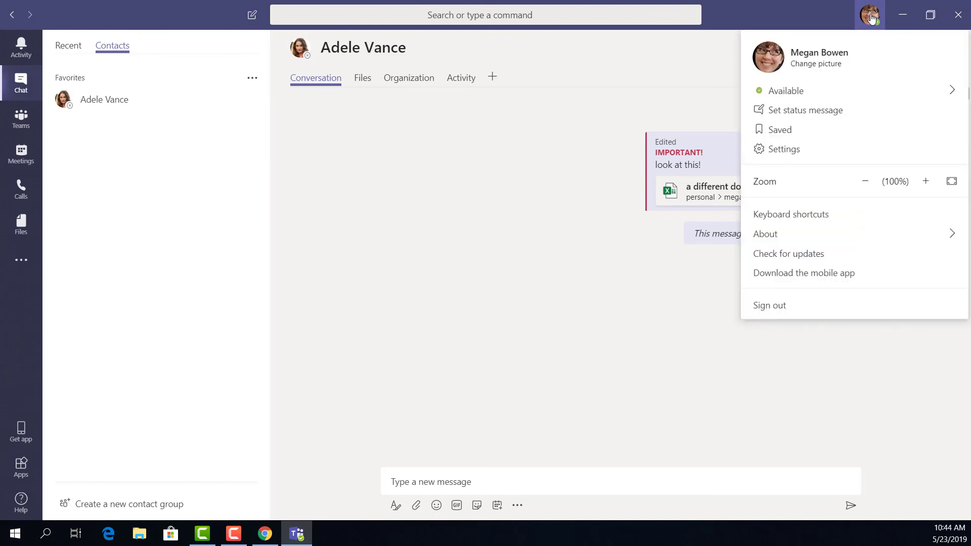
mouse_move(799, 93)
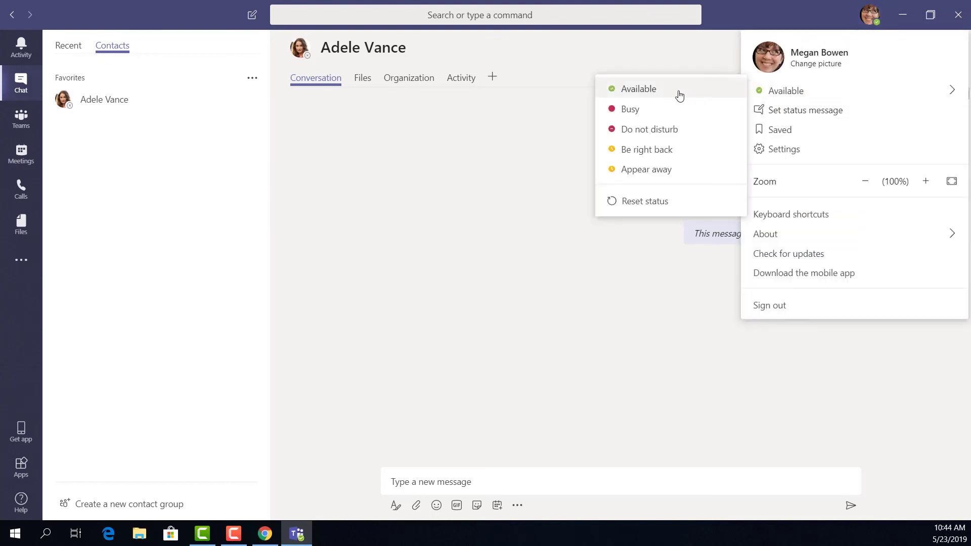
click(661, 113)
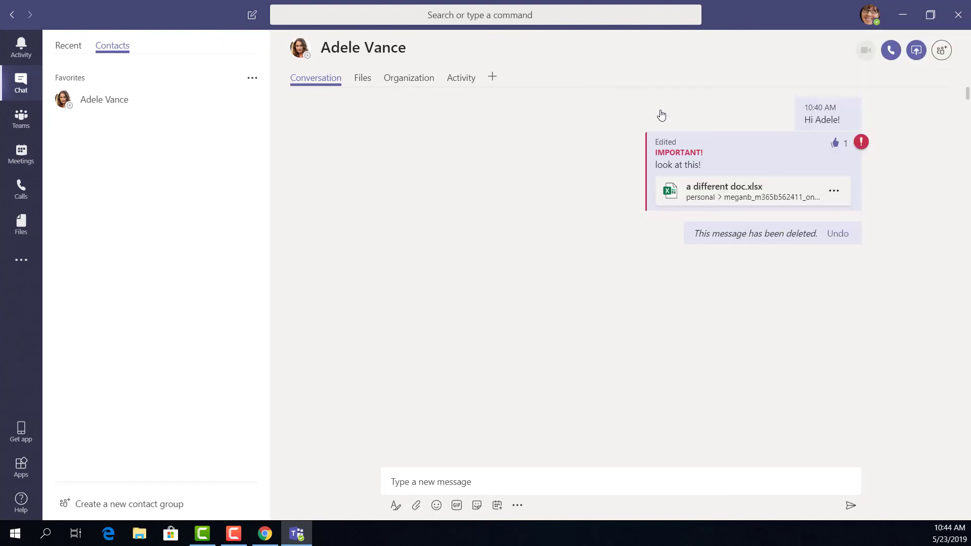
Step: Add the status message "I'm Making a Video!" set to clear after 1 Hour
click(866, 26)
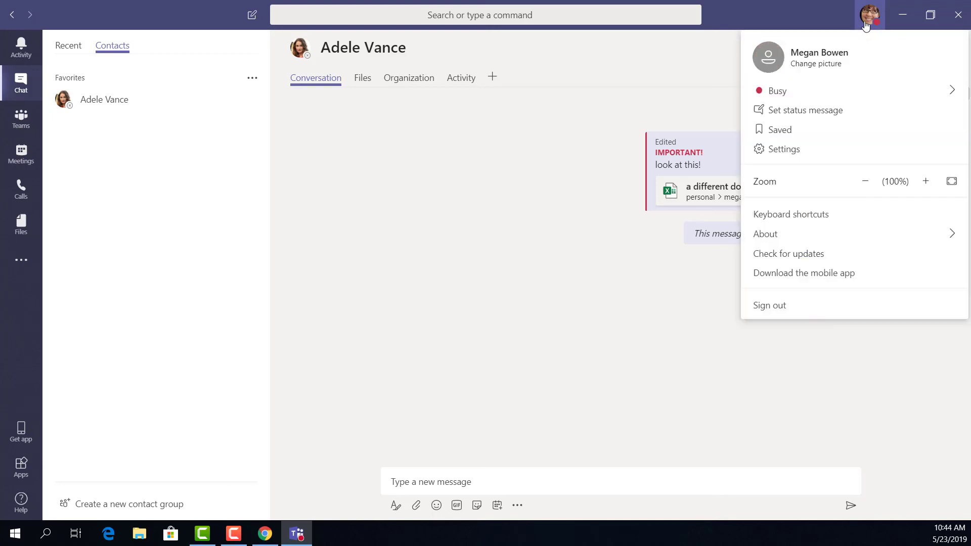
click(812, 111)
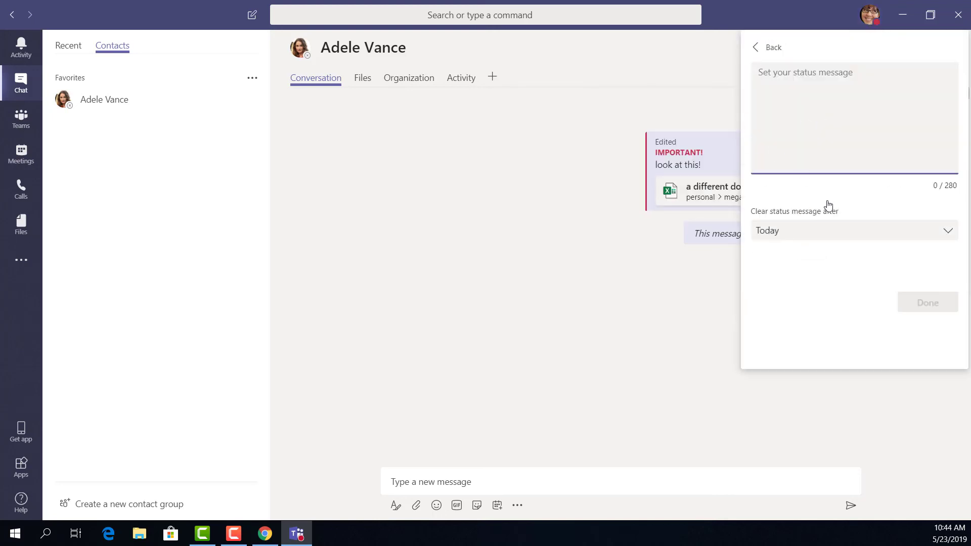
text(Im makin)
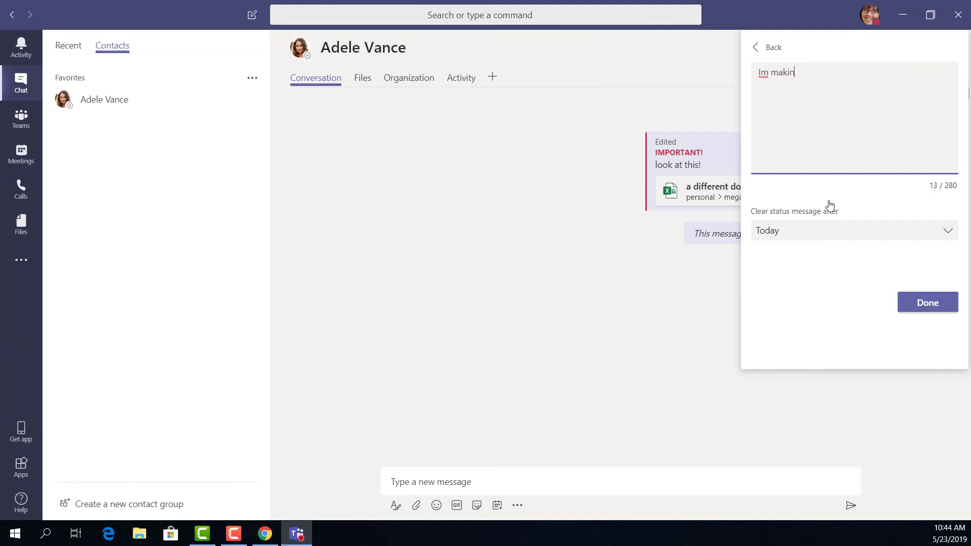
text('m)
click(826, 236)
click(773, 284)
click(915, 303)
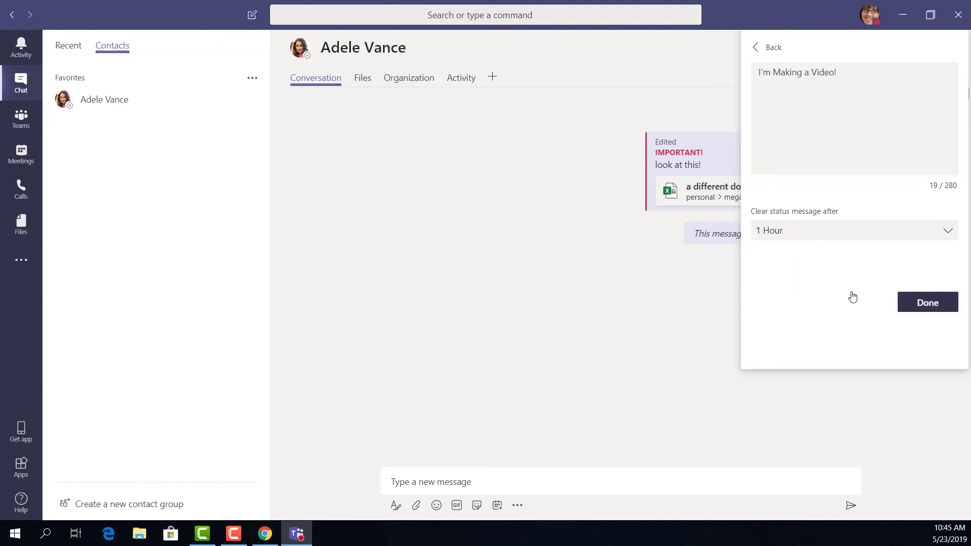